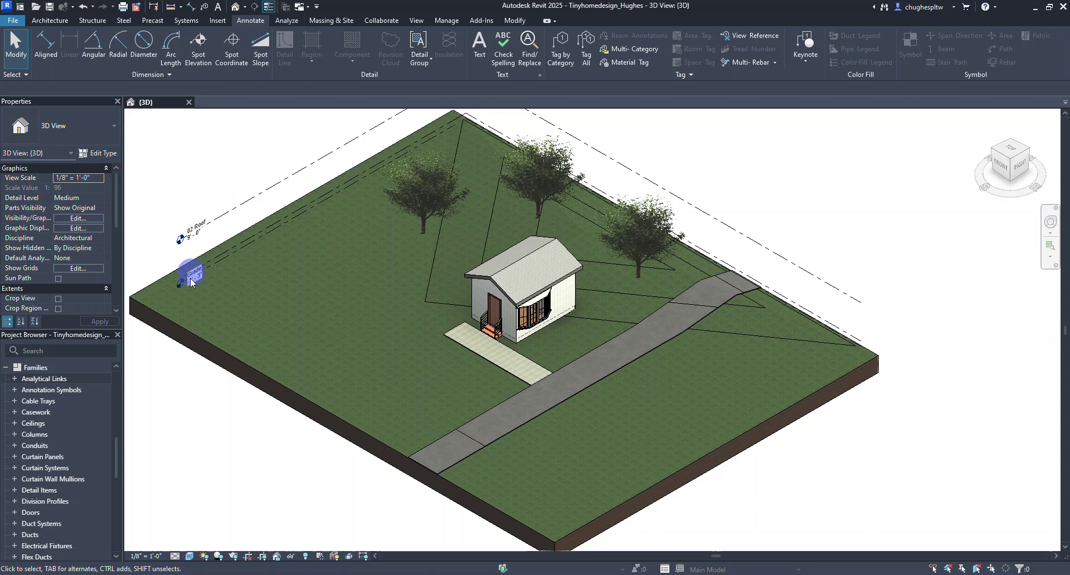
Collapse Families in the Project Browser and scroll down to Sheets > A101 - Title Sheet
left_click(5, 367)
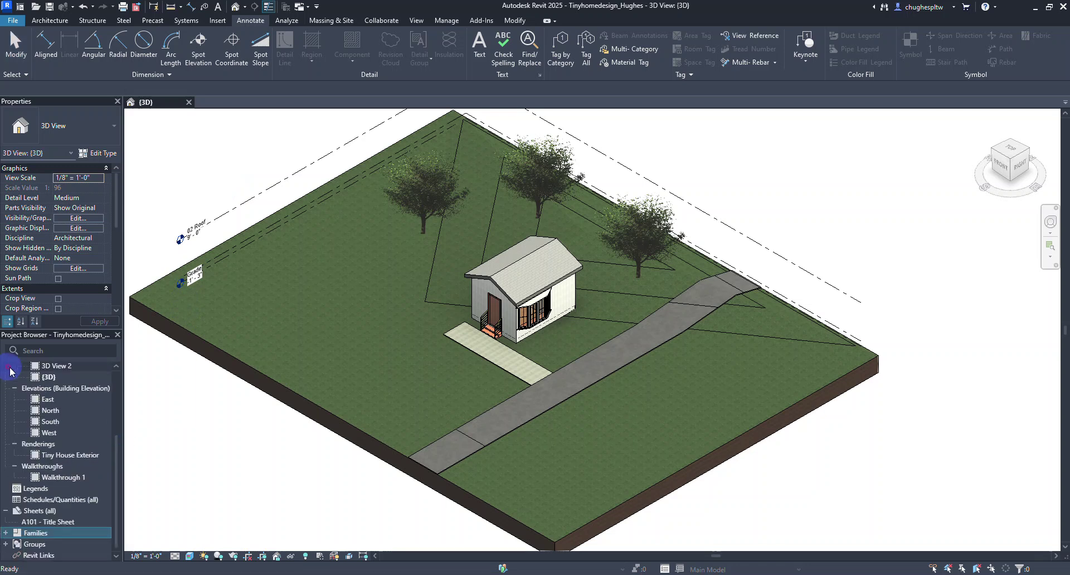
left_click_drag(117, 486, 124, 413)
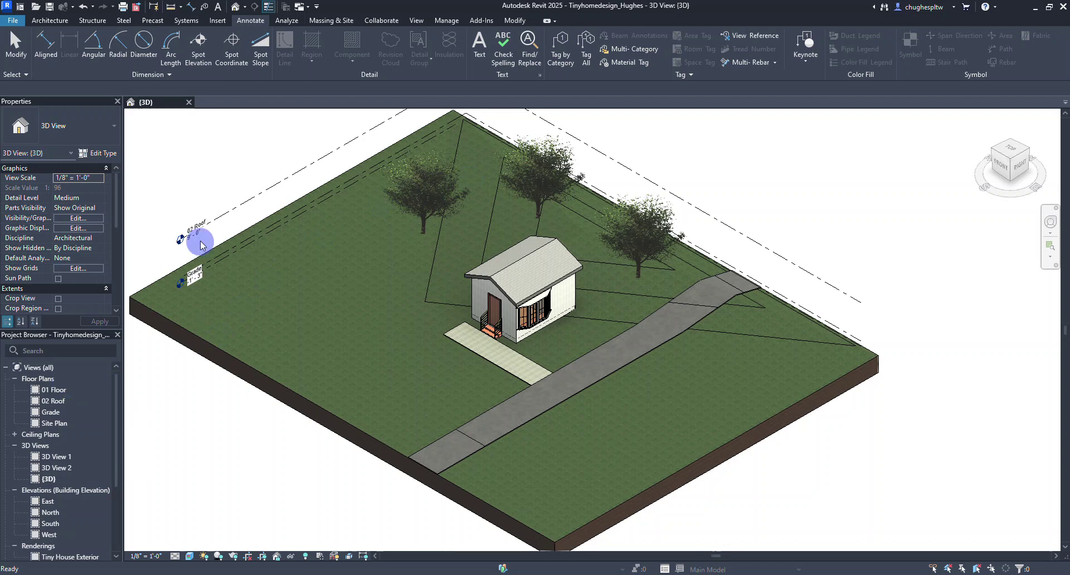
left_click_drag(116, 389, 117, 473)
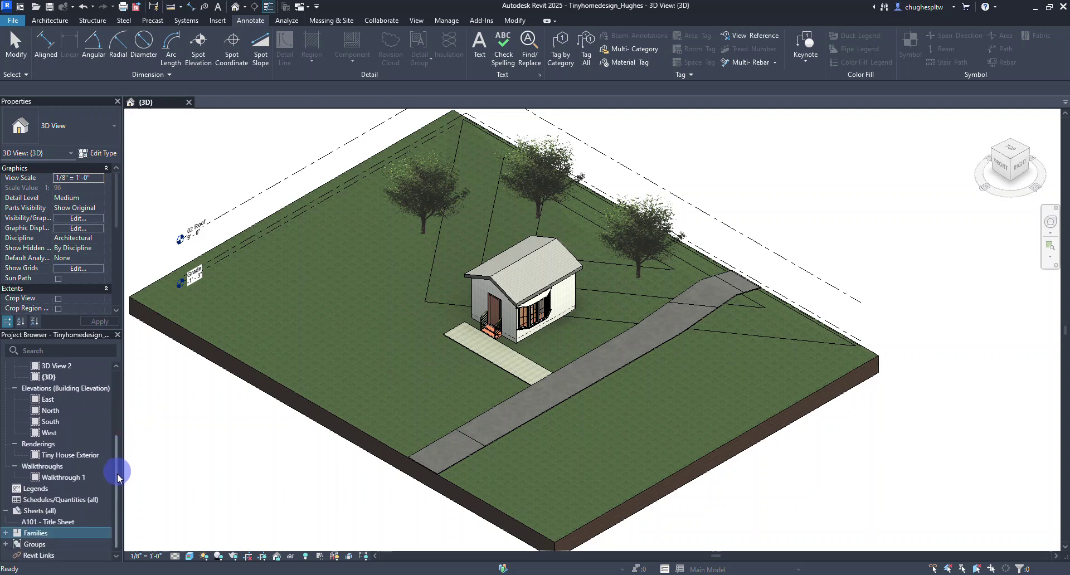
Open sheet A101 - Title Sheet and enter the owner's name in the title block's Owner label
double_click(43, 522)
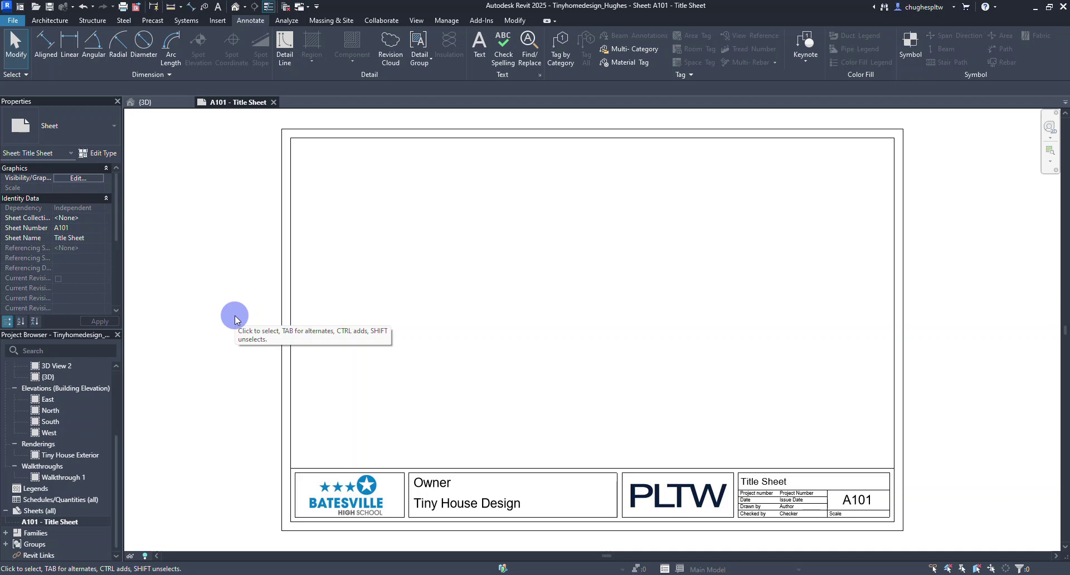
left_click(432, 483)
left_click(431, 483)
left_click(422, 320)
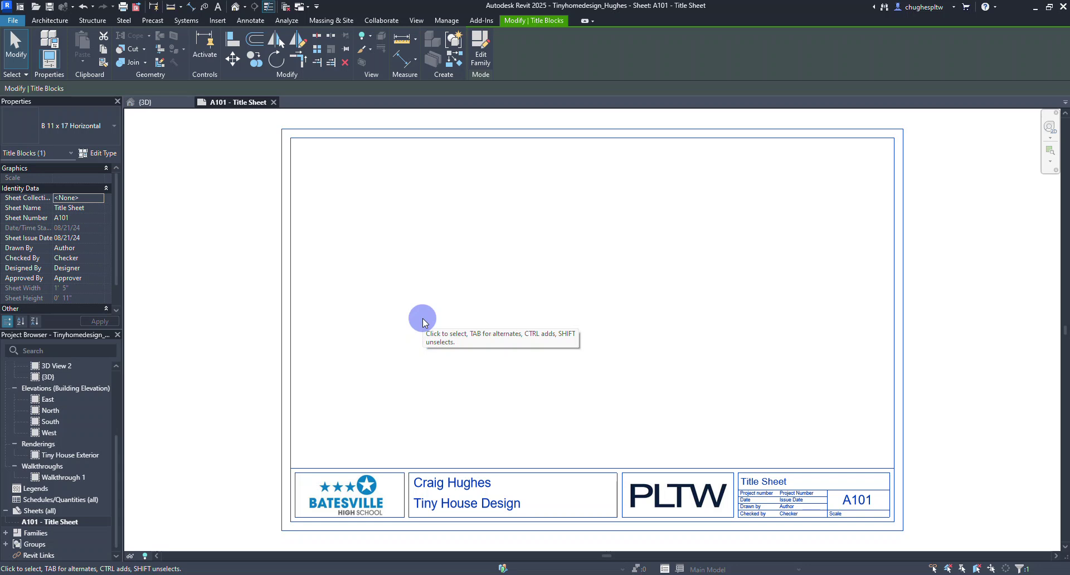
left_click(214, 199)
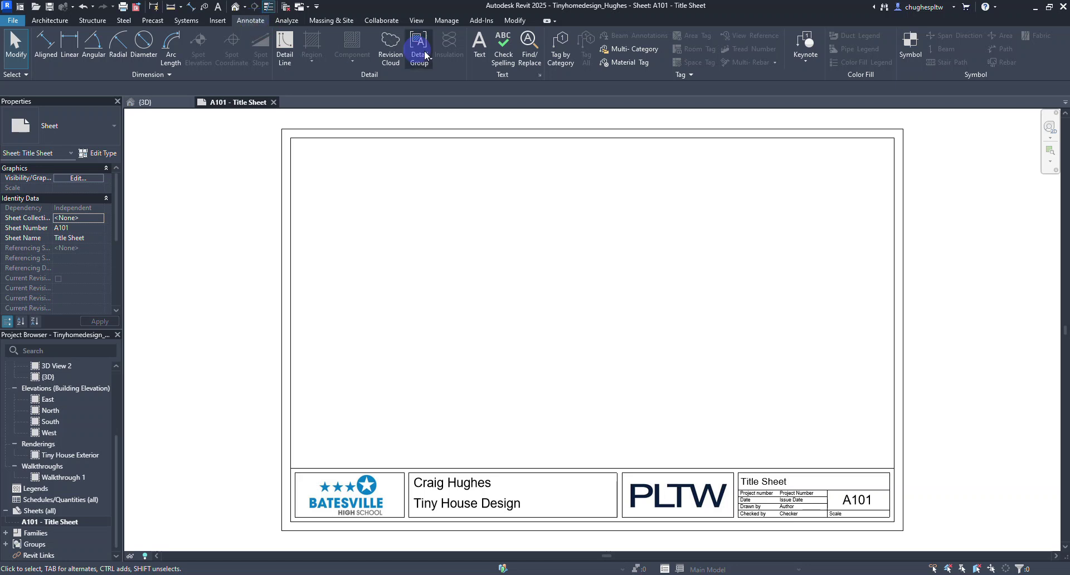
Place a 3/32" Arial text note reading 'Tiny House Design' near the top of the sheet
left_click(480, 44)
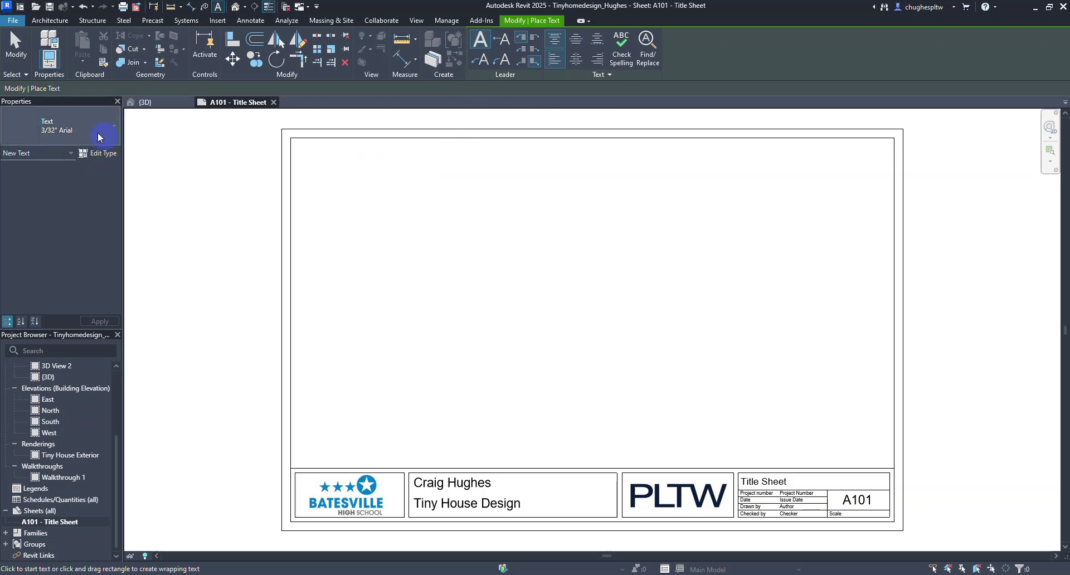
left_click(71, 128)
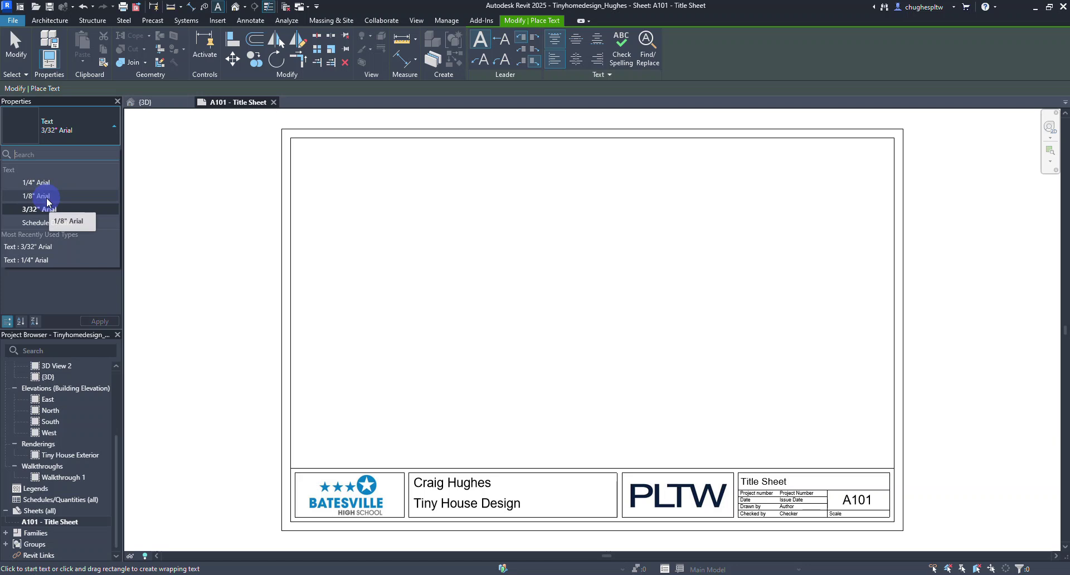
left_click(47, 211)
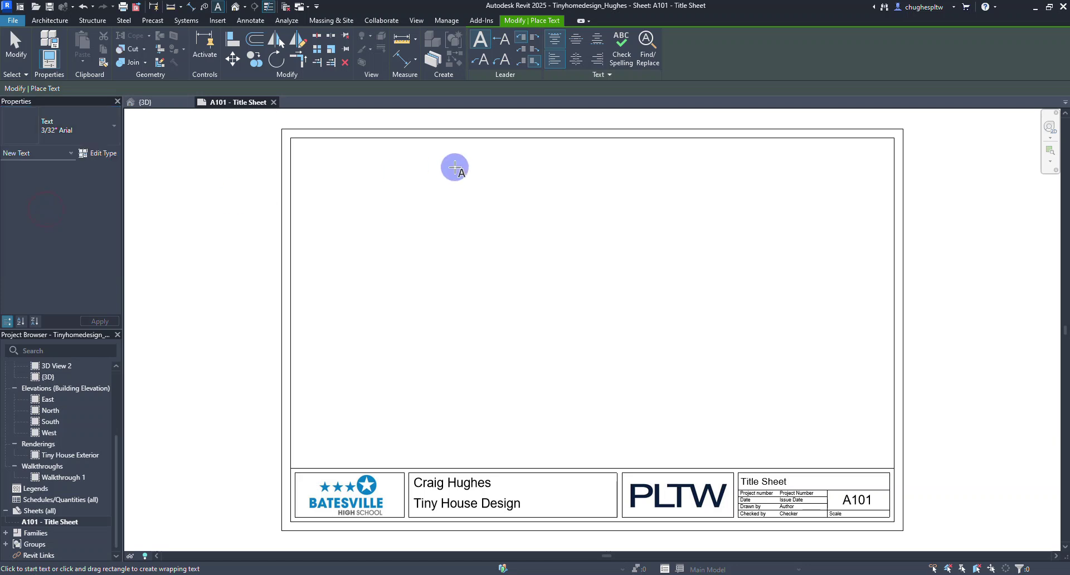
left_click(455, 167)
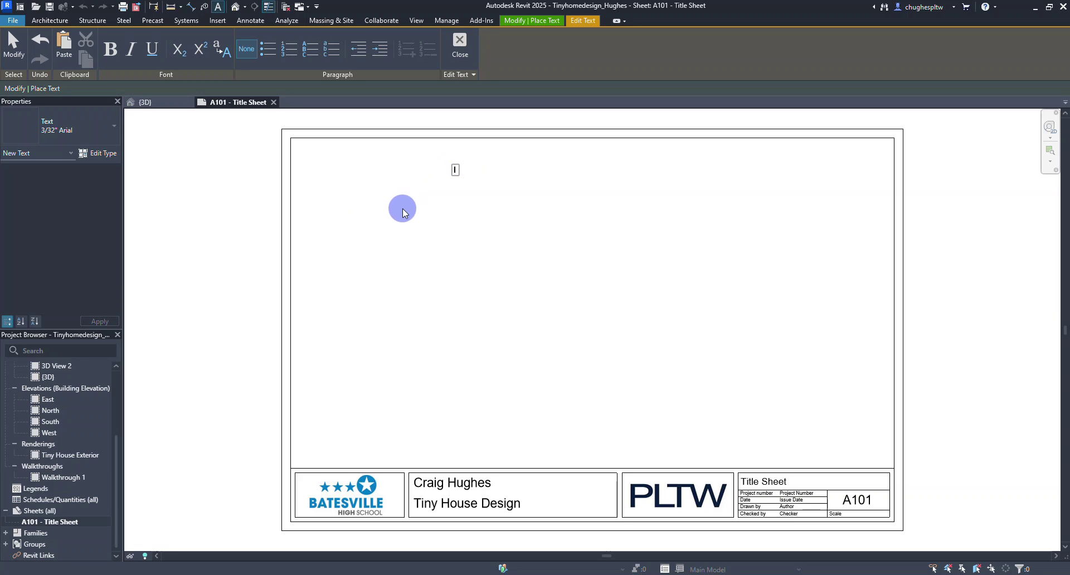
type("Tiny House Design")
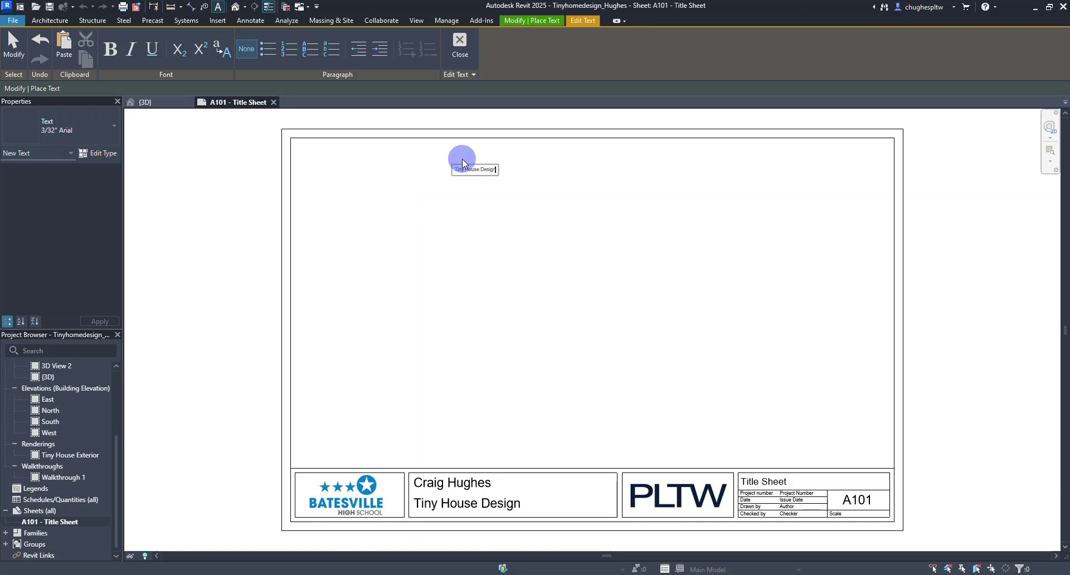
Finish editing the note, keep the typed text, and exit text placement
scroll(473, 155, "up", 6)
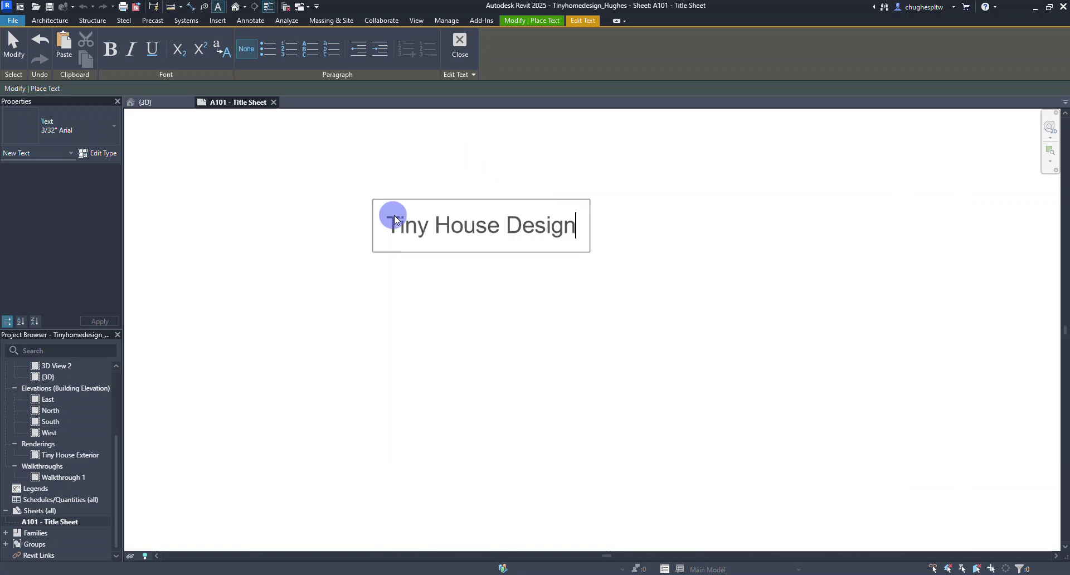
scroll(440, 240, "down", 3)
scroll(451, 244, "down", 4)
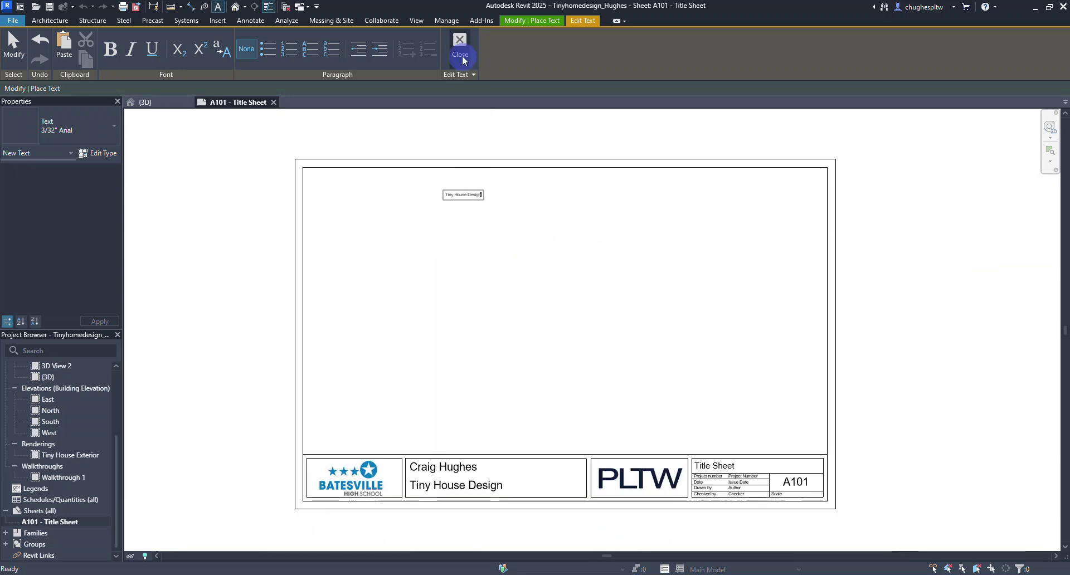
right_click(397, 182)
left_click(403, 187)
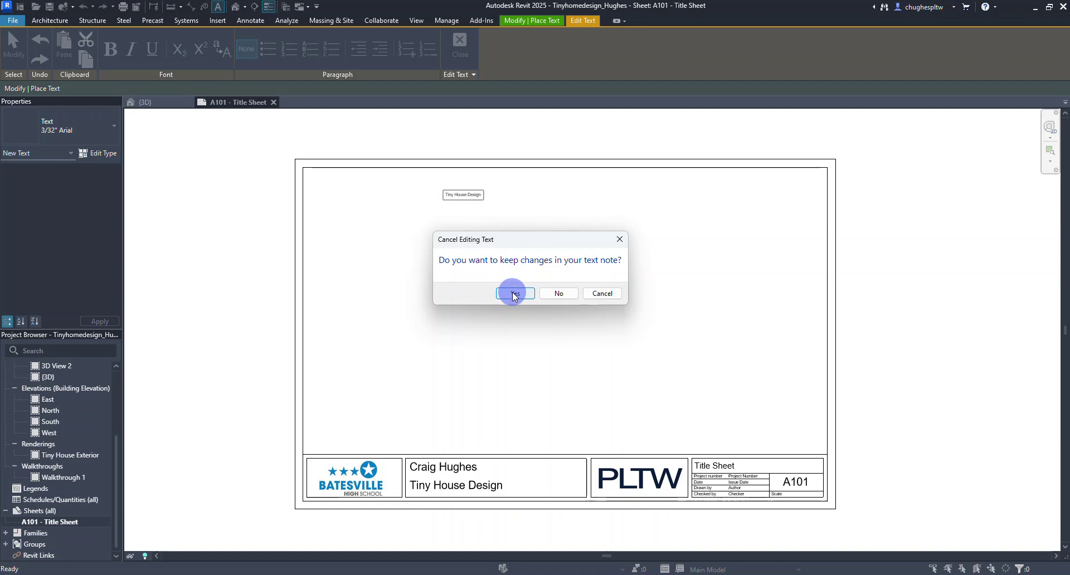
left_click(513, 293)
right_click(376, 192)
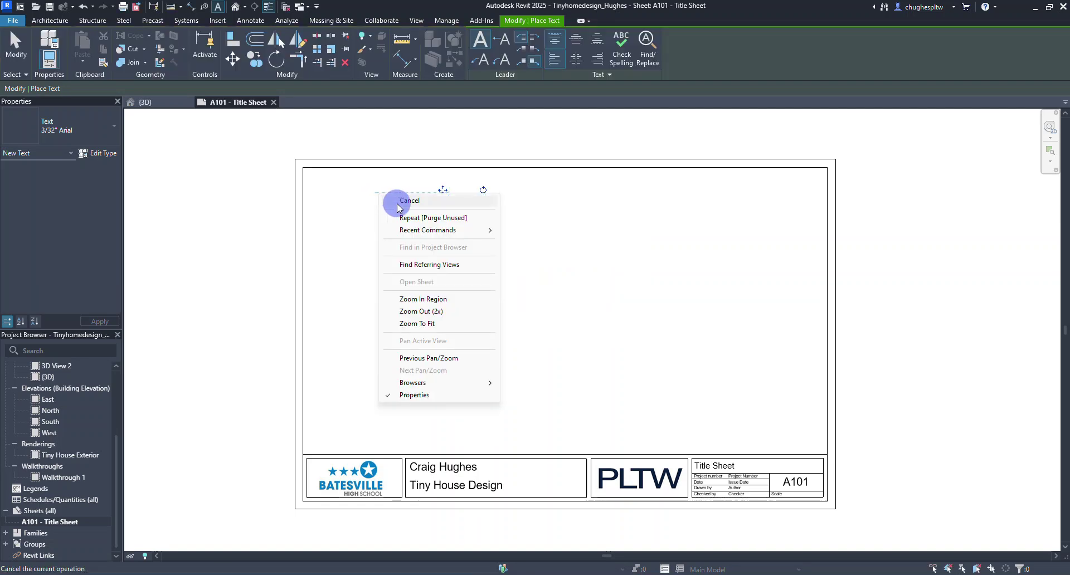
left_click(398, 201)
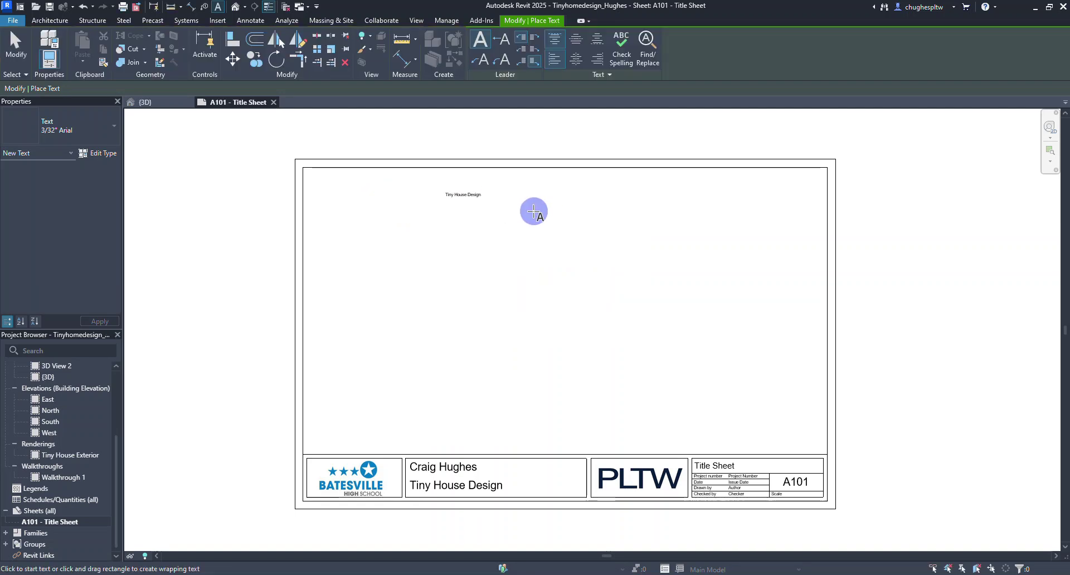
key("Escape")
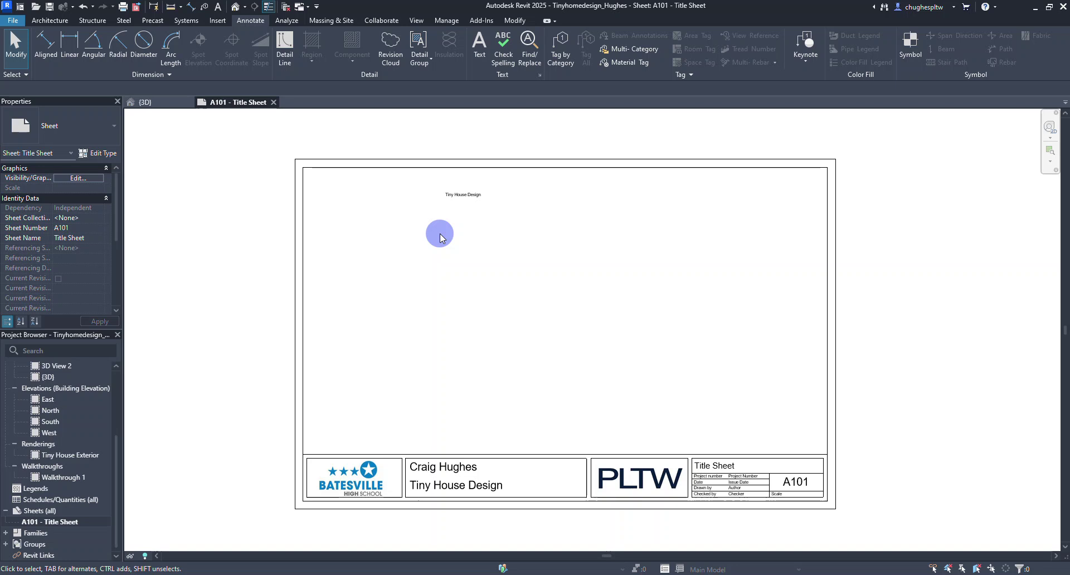
Switch the Tiny House Design note to 1/4" Arial and open its Type Properties
left_click(459, 189)
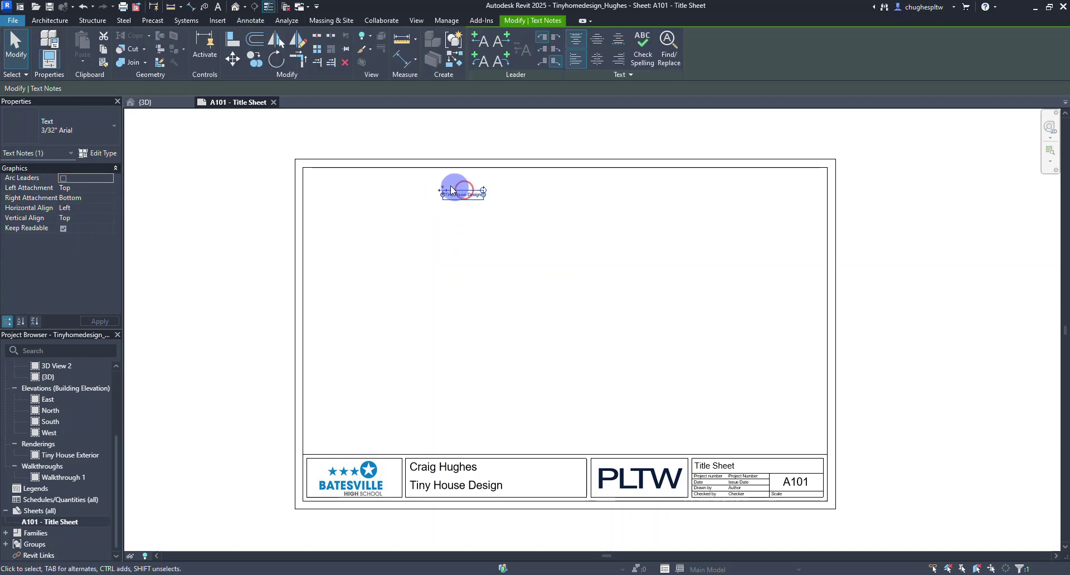
left_click(93, 127)
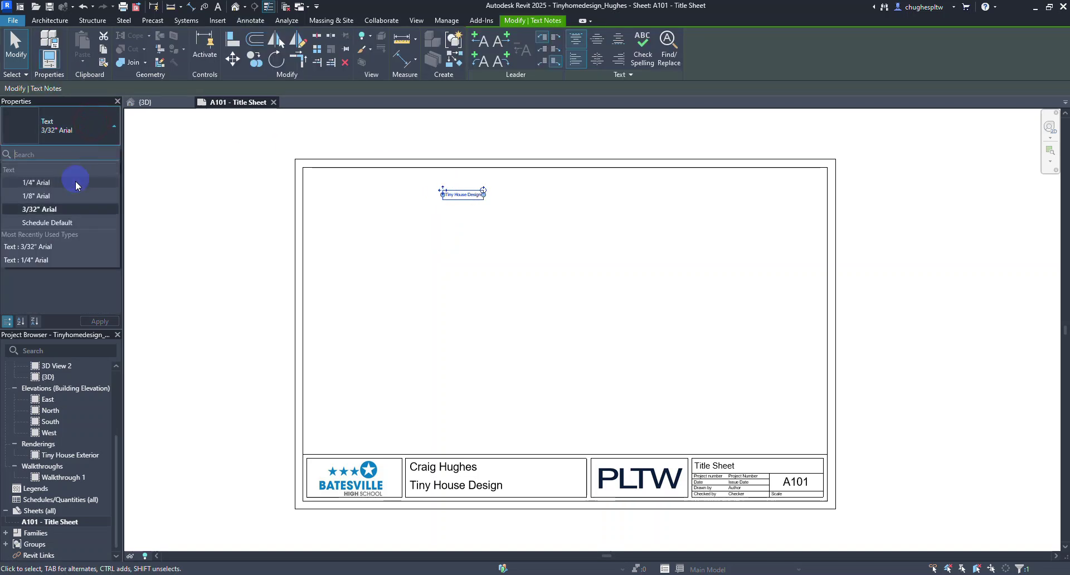
left_click(75, 190)
left_click(67, 127)
left_click(62, 184)
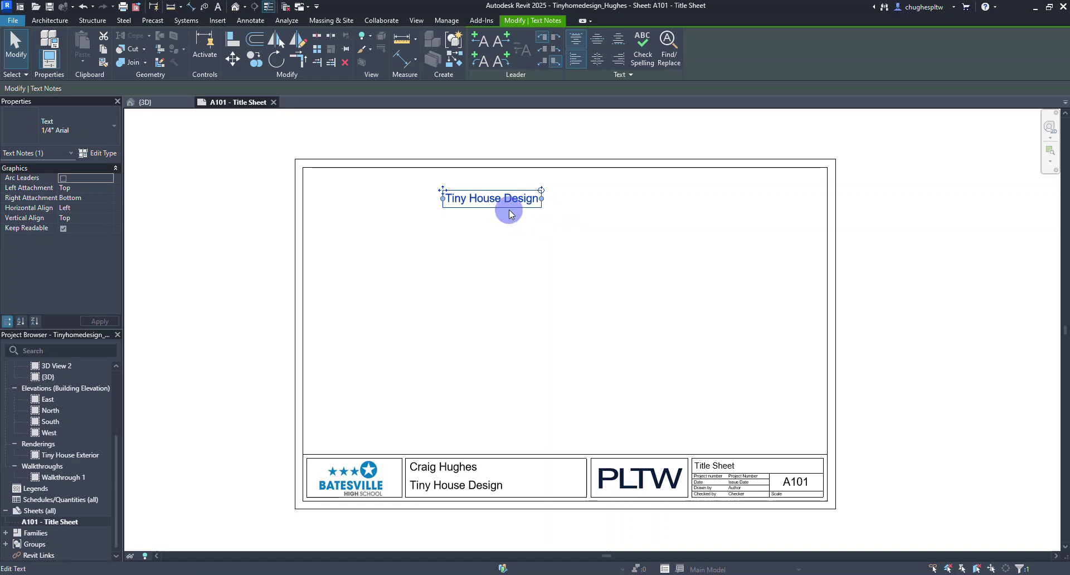
left_click(103, 154)
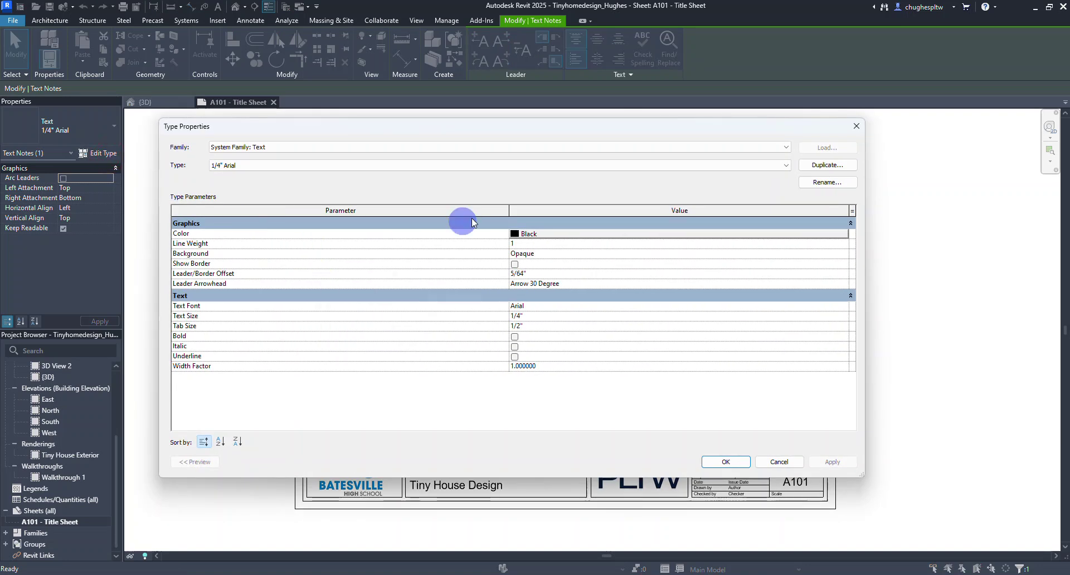
Duplicate the type as 1/2" Arial with a Text Size of 1/2" and apply it
left_click(815, 165)
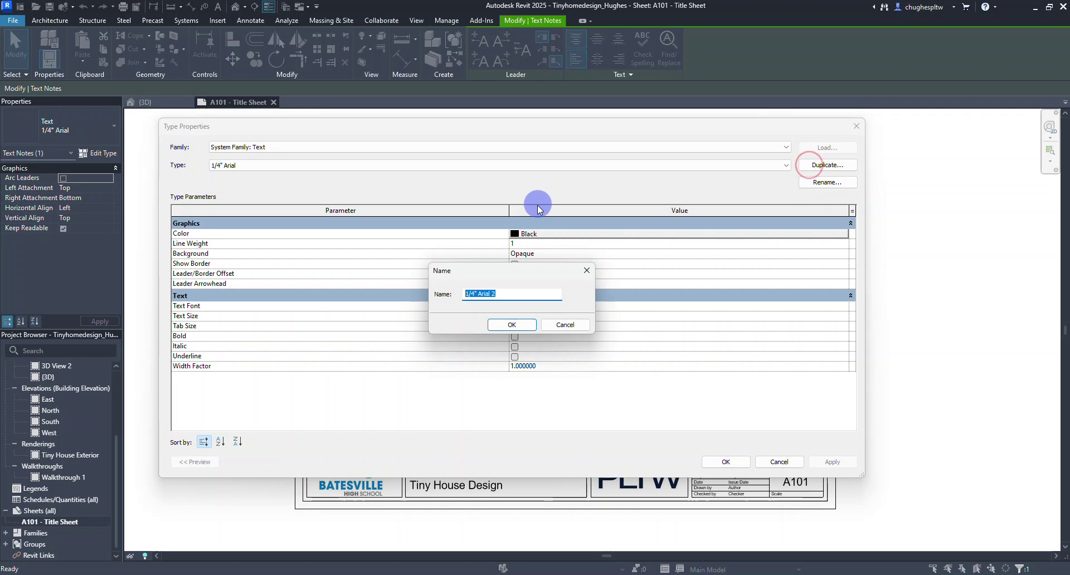
key("End")
key("BackSpace")
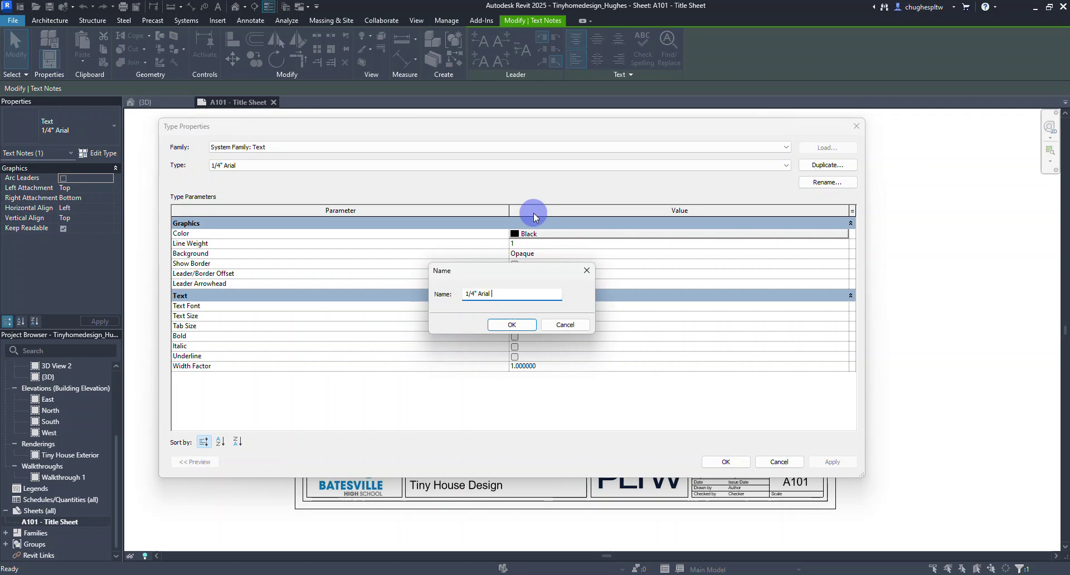
key("Left")
key("Left")
key("Left")
key("Left")
key("Left")
key("Left")
key("Left")
key("BackSpace")
type("2")
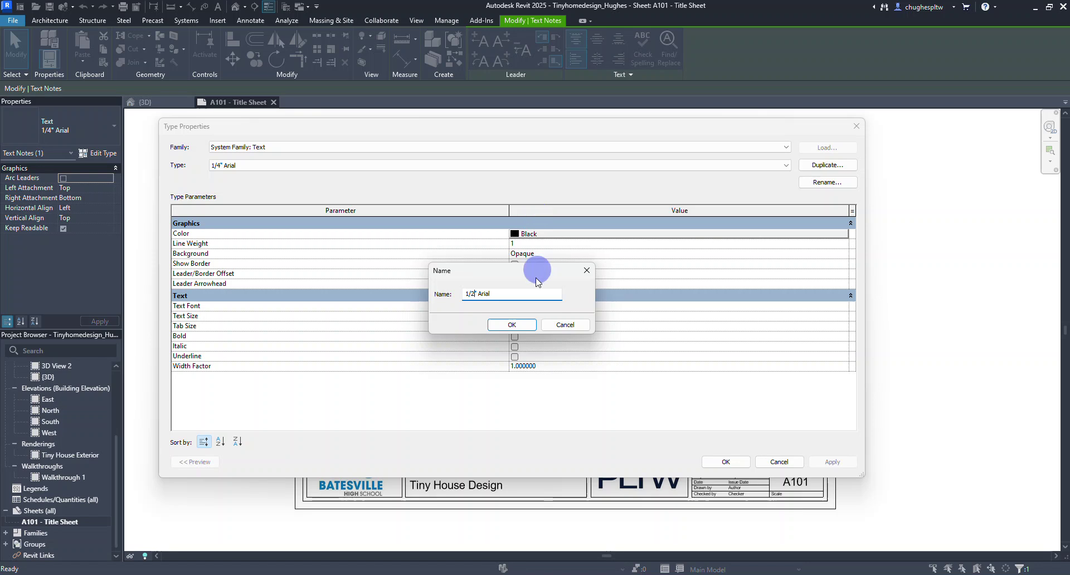
left_click(519, 326)
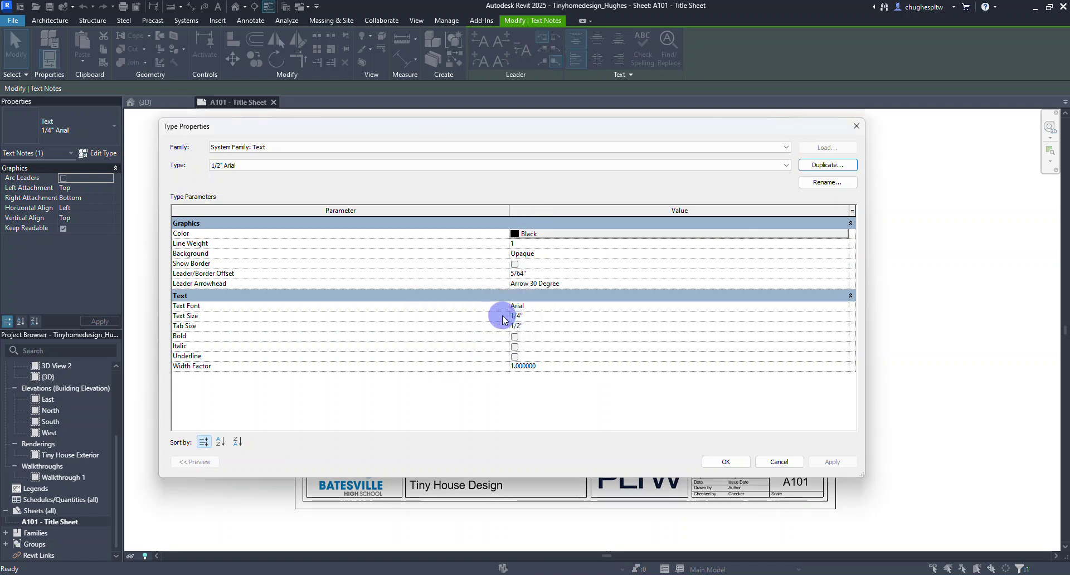
left_click(532, 316)
left_click(535, 316)
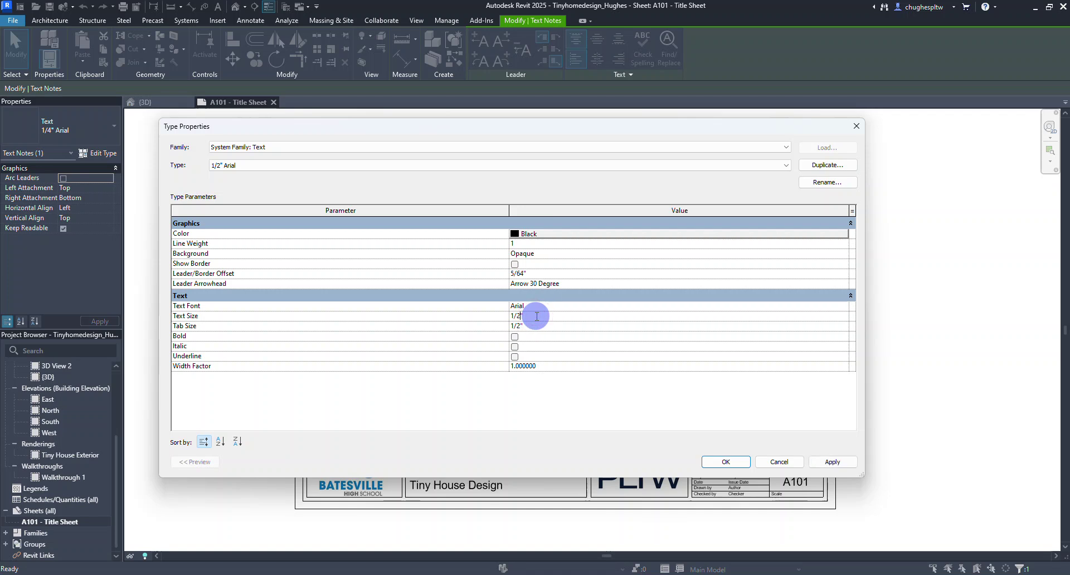
key("Return")
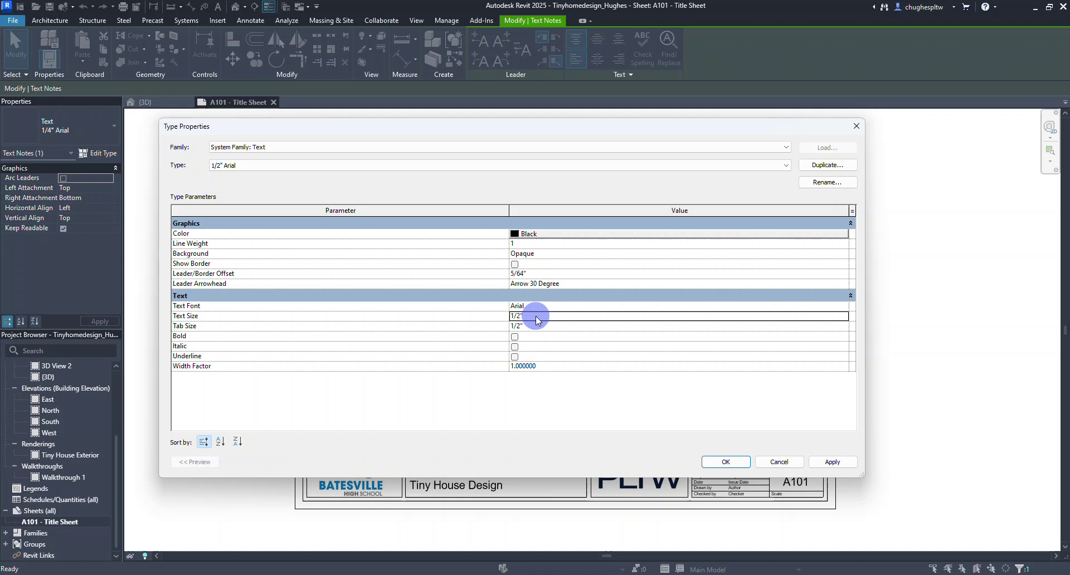
left_click(830, 461)
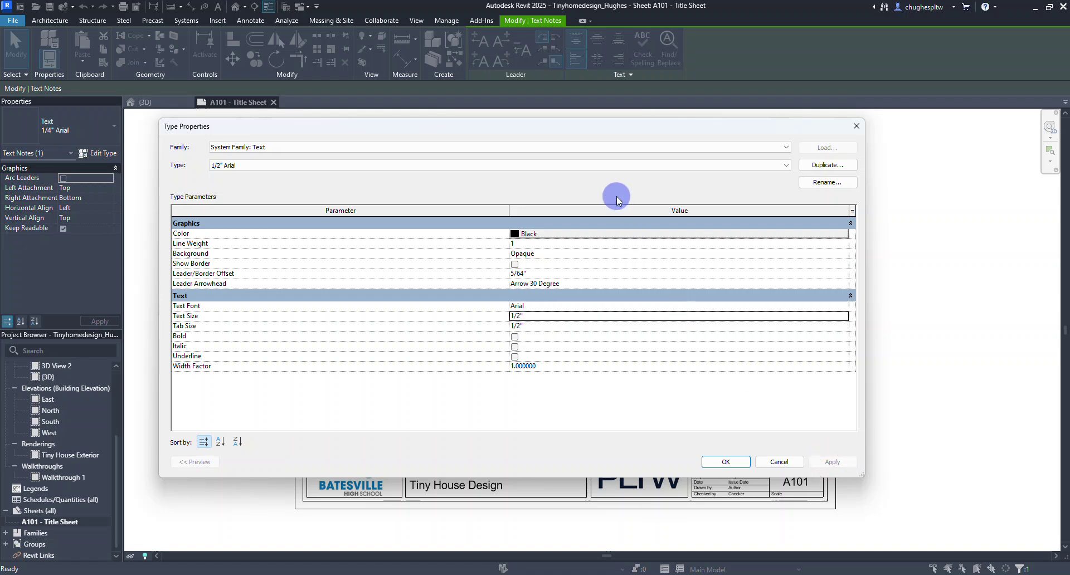
Duplicate it again as 3/4" Arial with a Text Size of 3/4", apply, and confirm
left_click(811, 165)
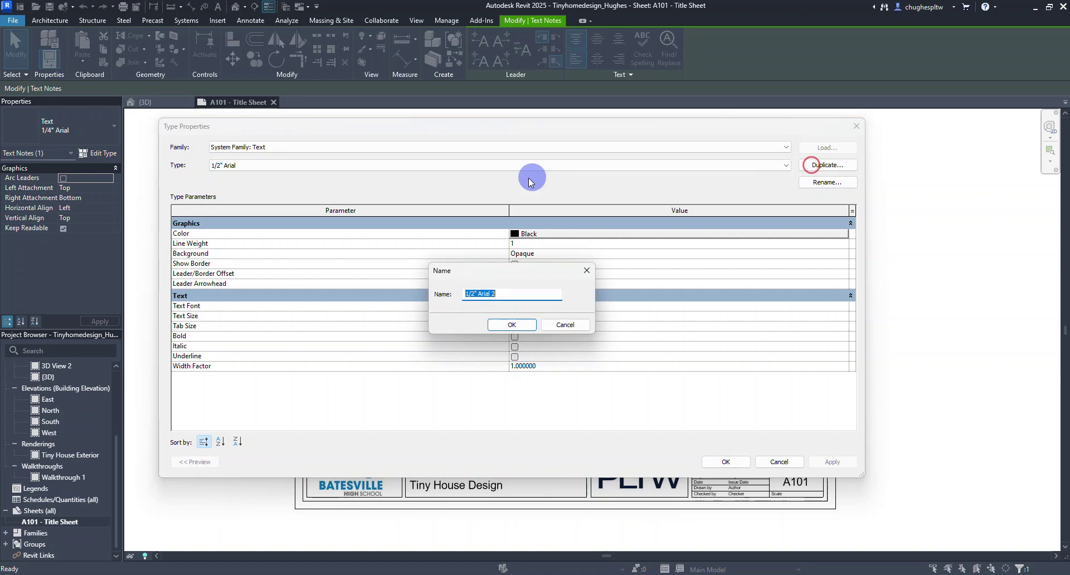
left_click(508, 292)
key("BackSpace")
key("BackSpace")
key("BackSpace")
type("3")
key("BackSpace")
type("3")
left_click(521, 324)
left_click(523, 316)
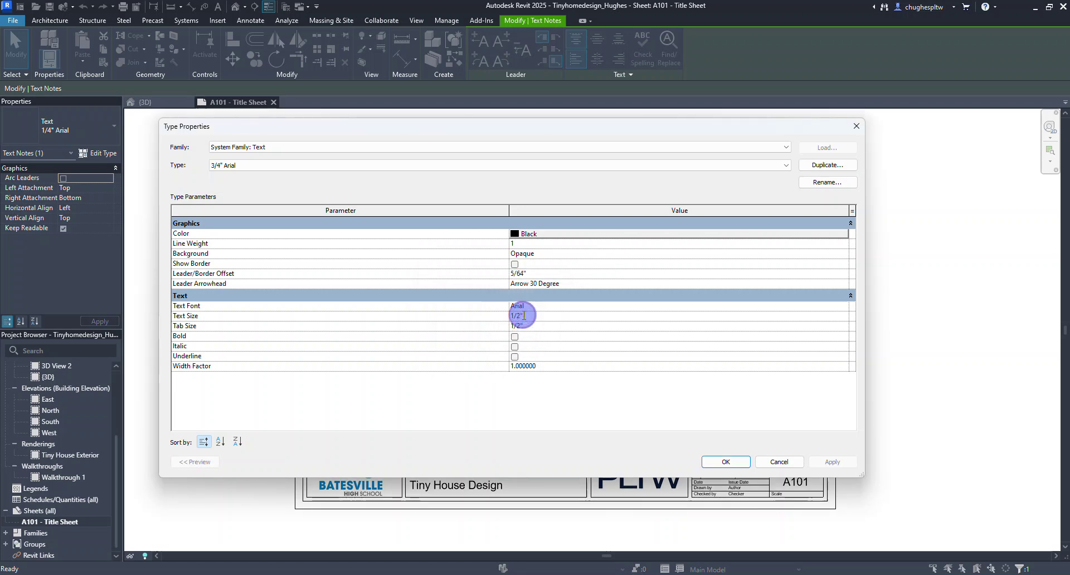
type("3")
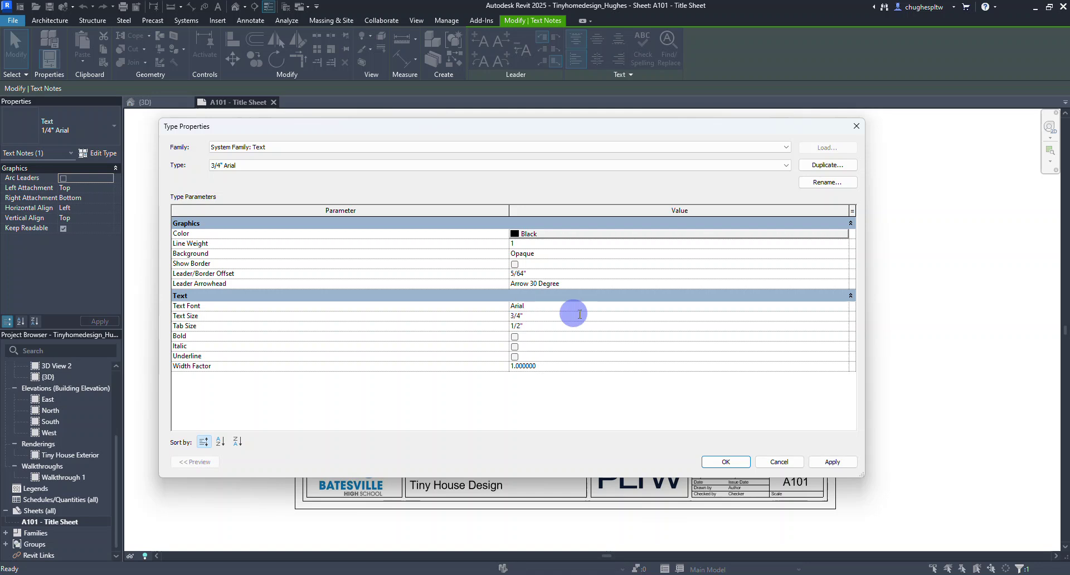
left_click(825, 462)
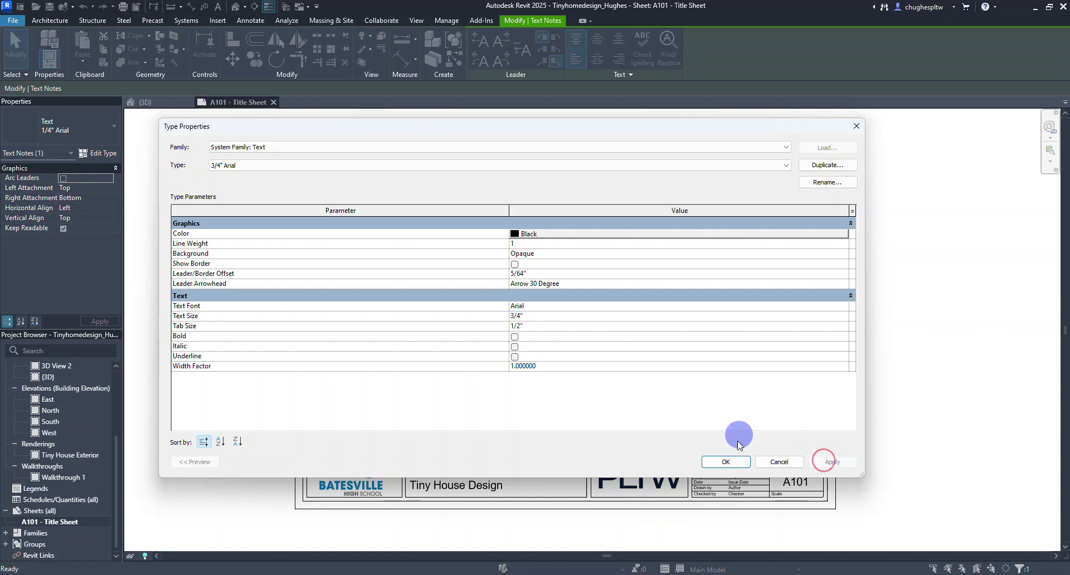
left_click(726, 460)
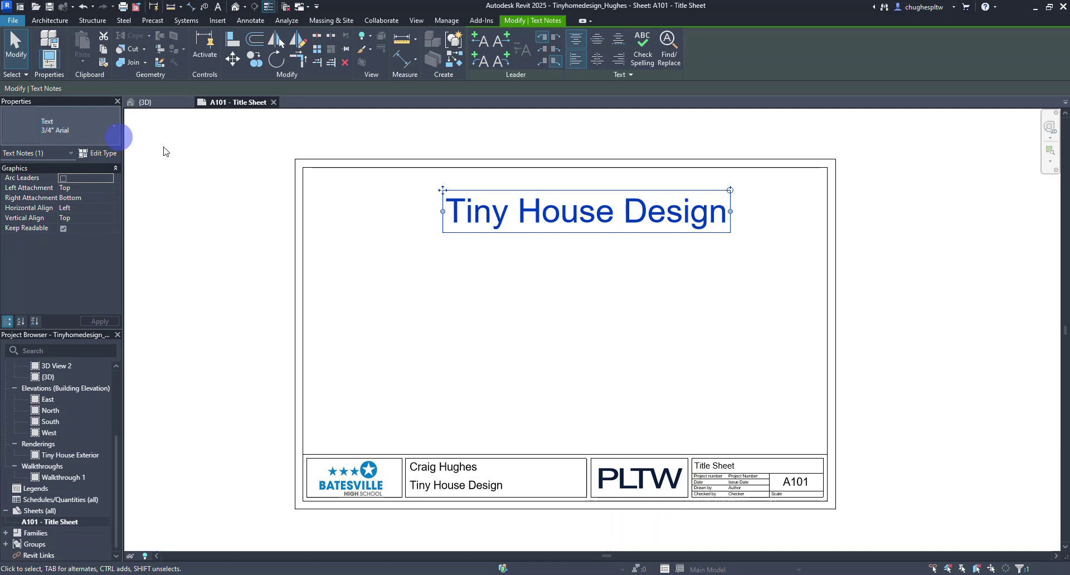
Compare 1/2" Arial on the title text, then return it to 3/4" Arial
left_click(73, 134)
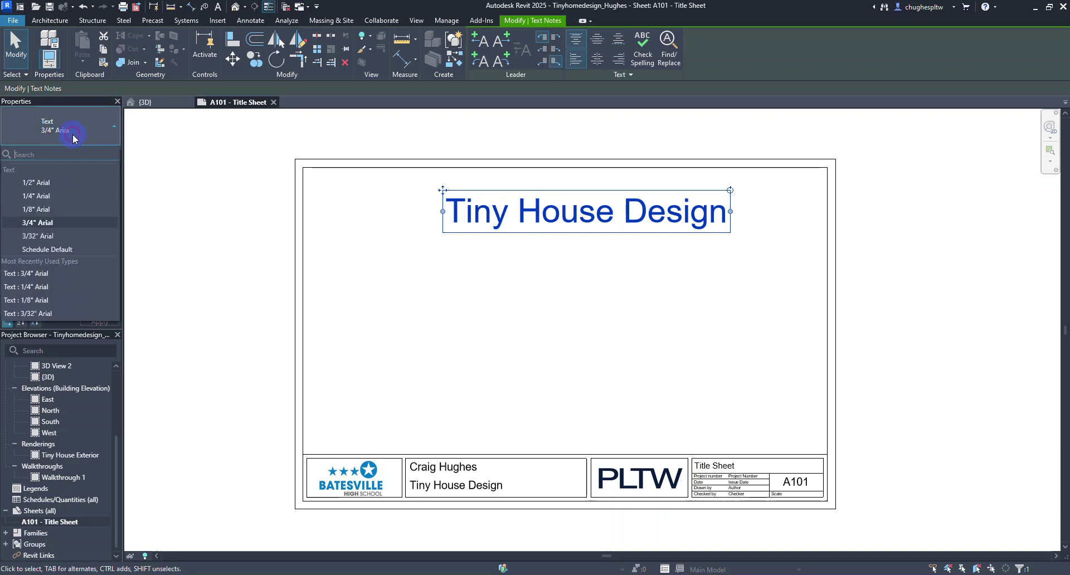
left_click(54, 183)
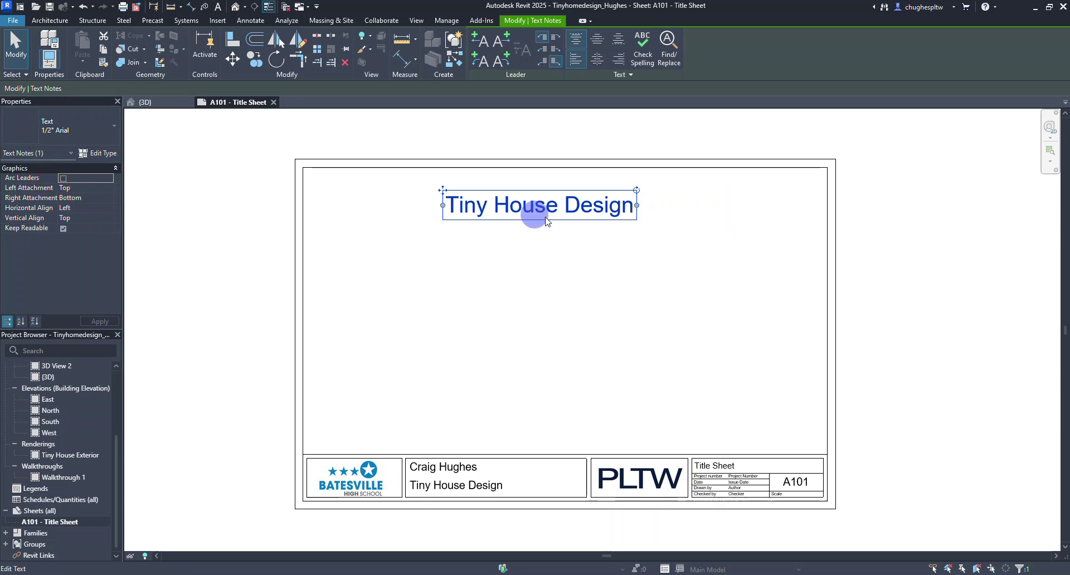
left_click(55, 131)
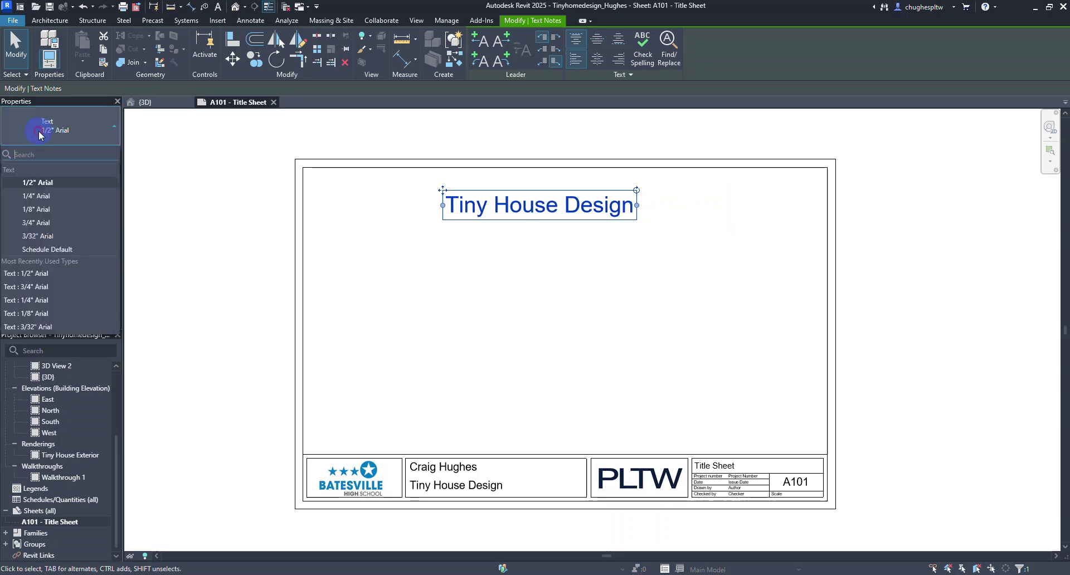
left_click(31, 223)
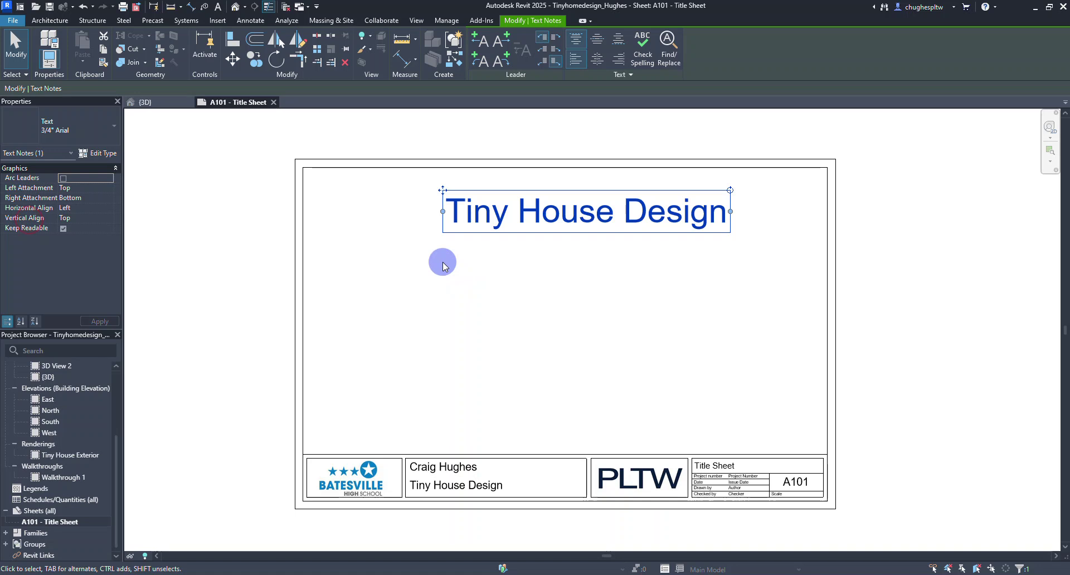
Drag the Tiny House Design heading to centre it near the top of the sheet
left_click_drag(440, 194, 385, 189)
left_click(585, 190)
left_click_drag(675, 184, 686, 216)
left_click_drag(390, 191, 407, 184)
left_click(547, 309)
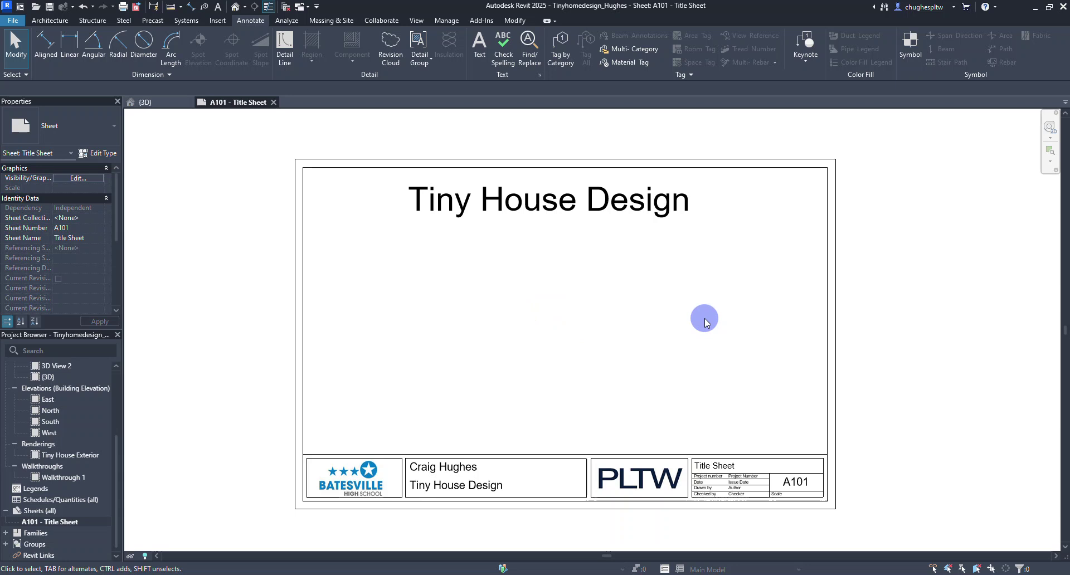
left_click(462, 200)
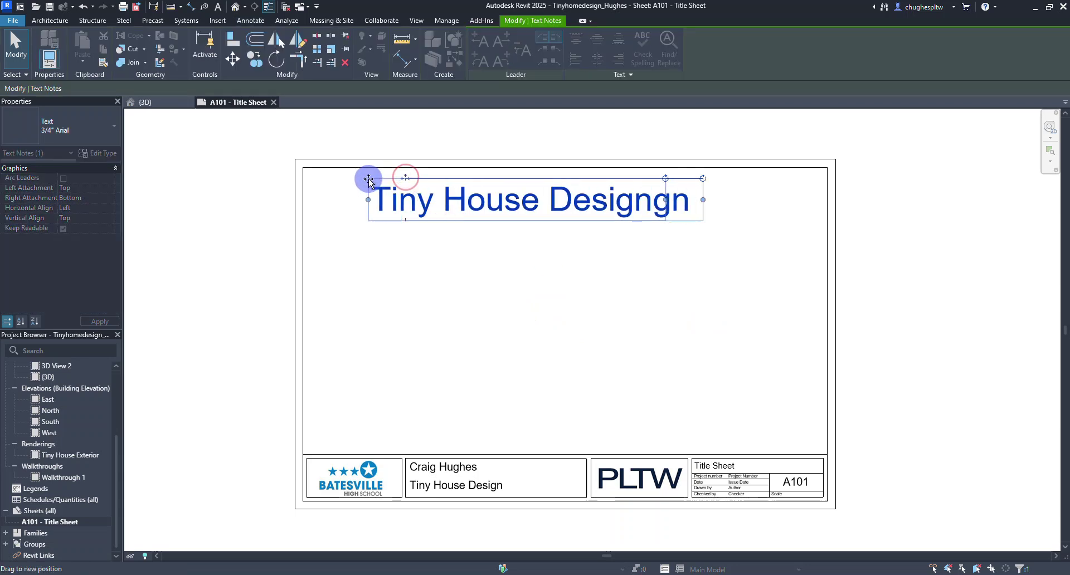
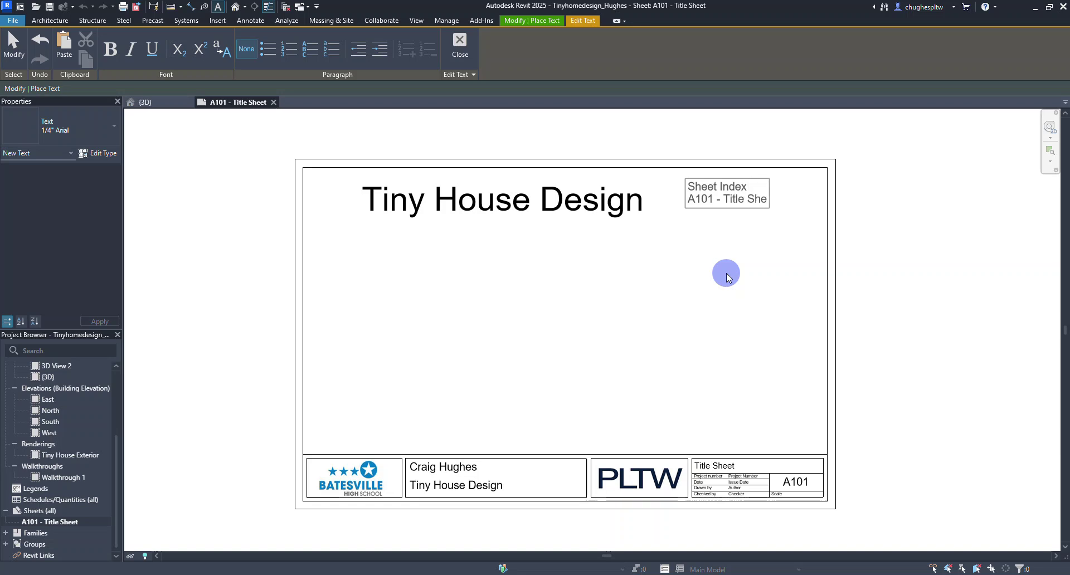
Type the remaining entries A102 - Elevations through A106 - Schedules and select all six sheet entries
type("102 - Elevations")
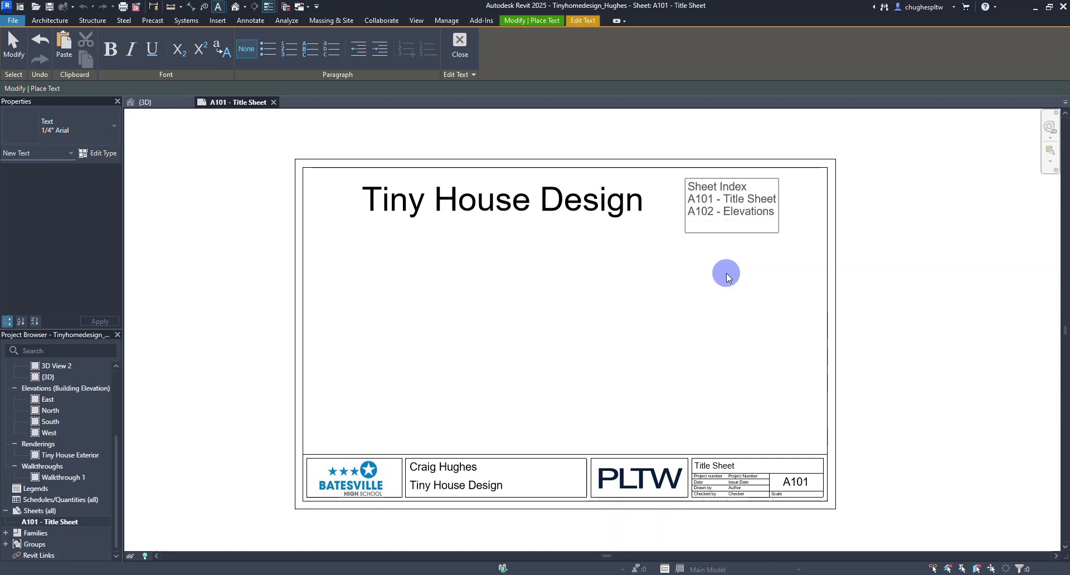
type("3 - Floor Plan A10")
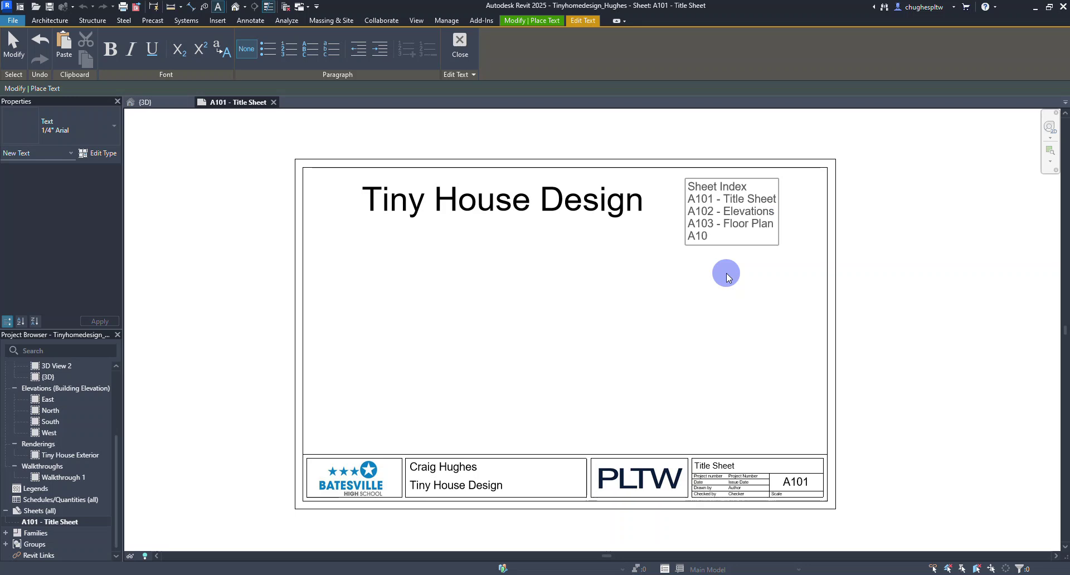
type("4 - Furniture Plan")
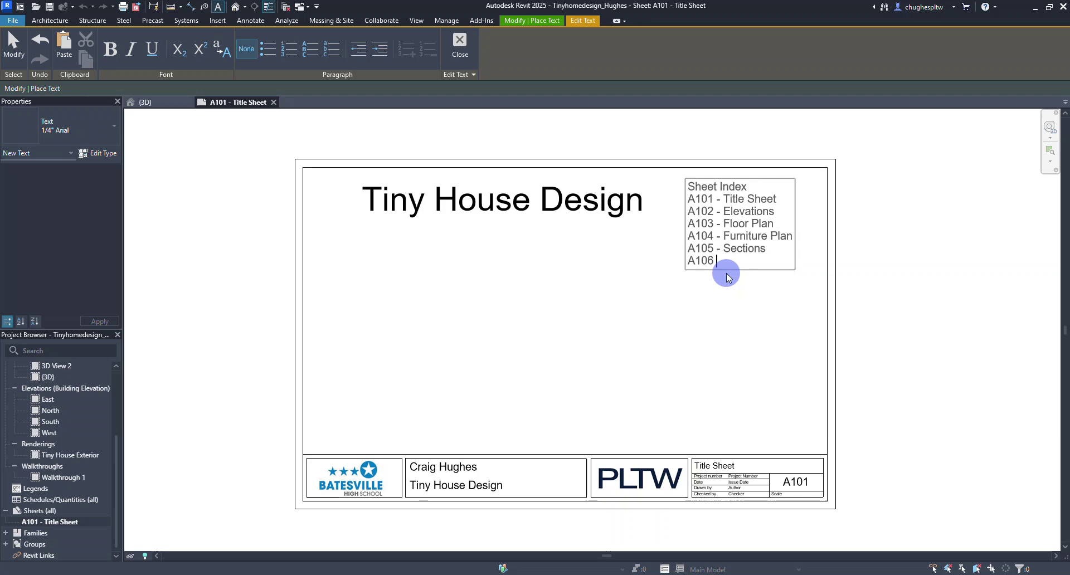
type("edules")
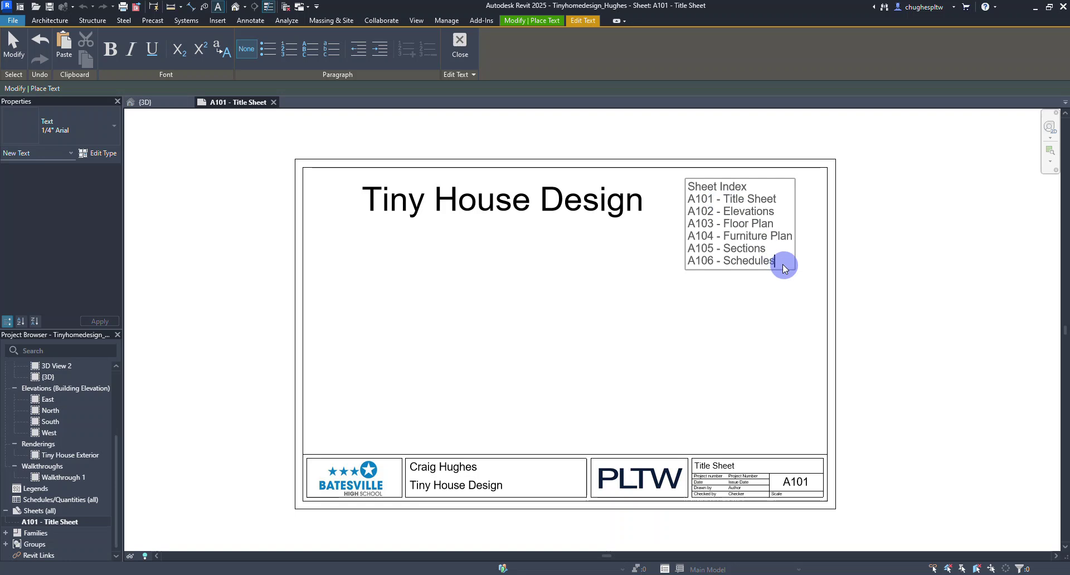
left_click_drag(779, 265, 689, 206)
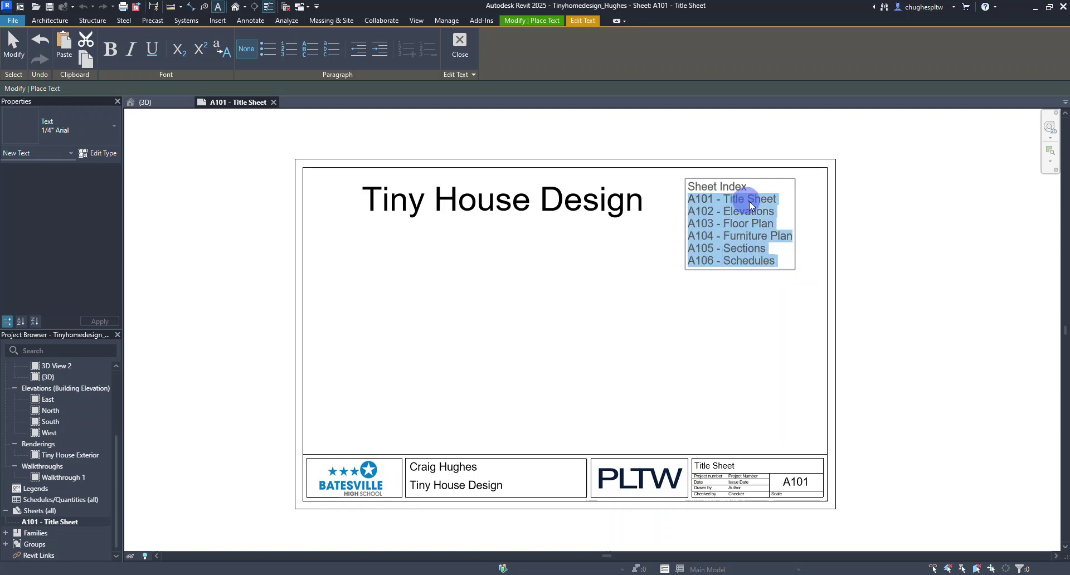
Italicize the six entries, make the Sheet Index heading bold, italic and underlined, then close the editor
left_click(135, 51)
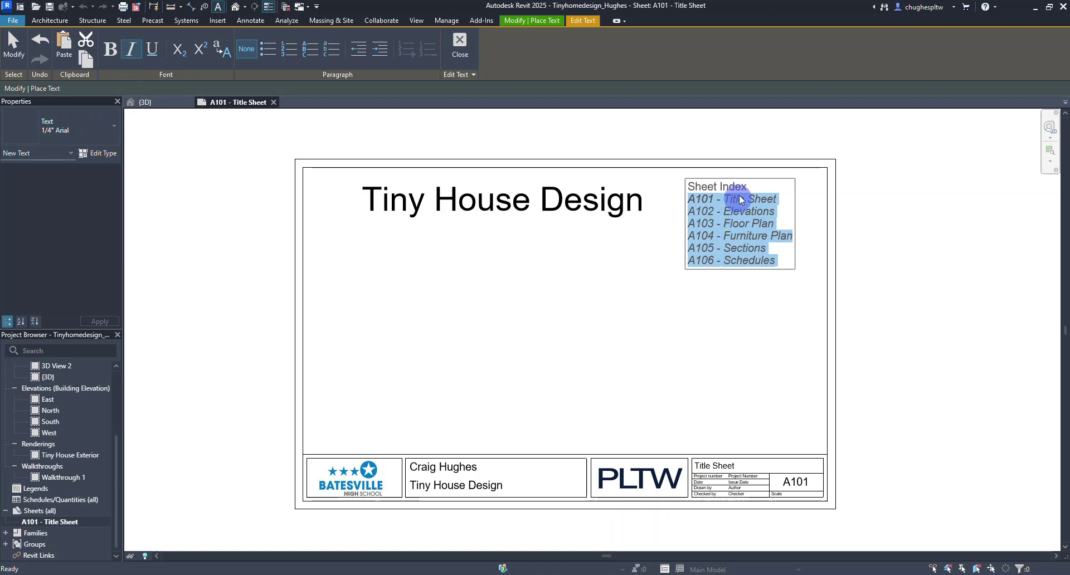
left_click_drag(749, 189, 686, 186)
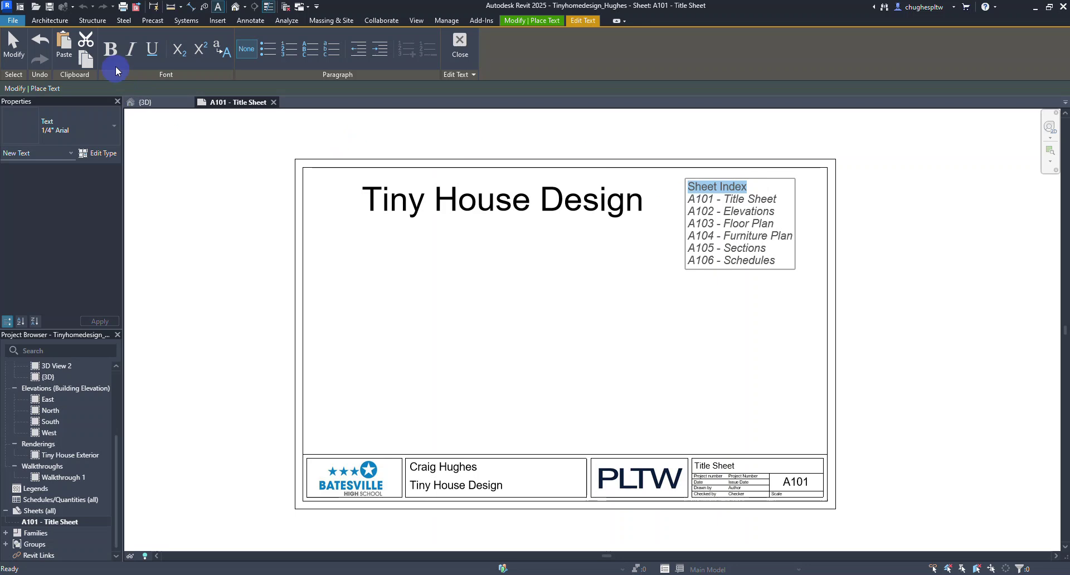
left_click(111, 50)
left_click(132, 54)
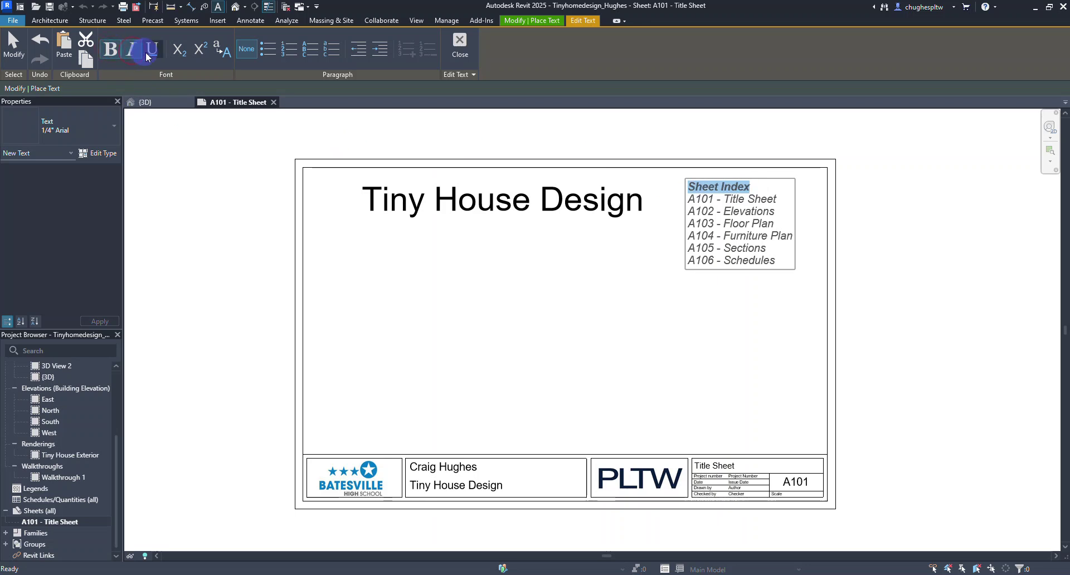
left_click(150, 53)
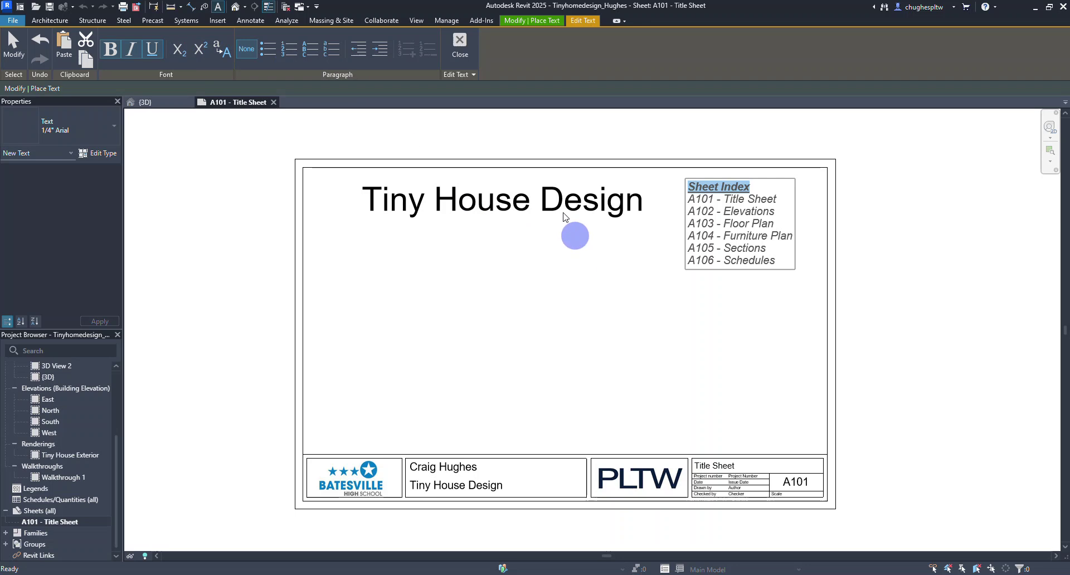
left_click(460, 44)
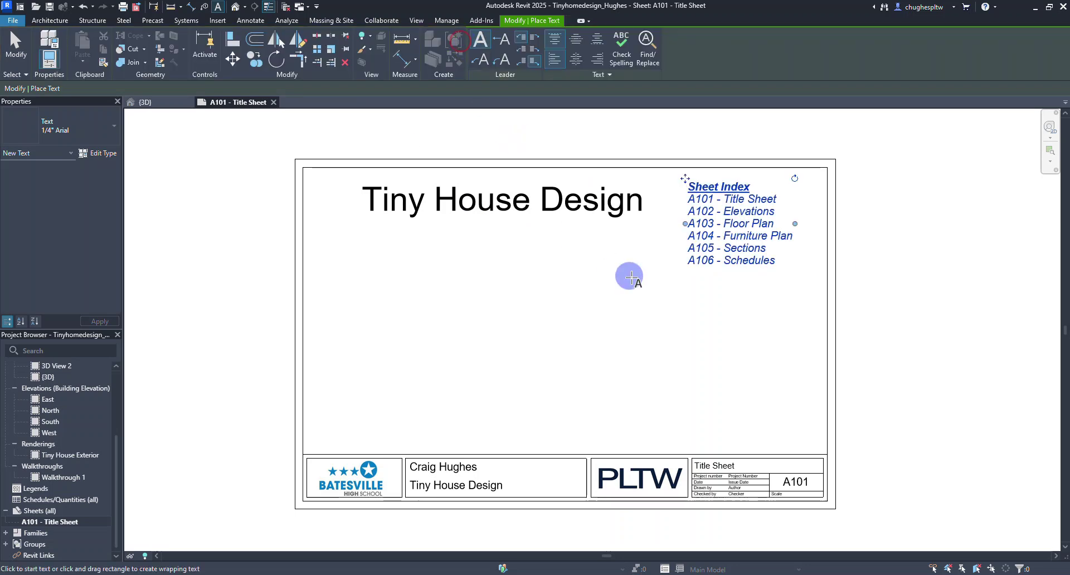
Cancel the Place Text command from the right-click menu
right_click(636, 245)
left_click(646, 255)
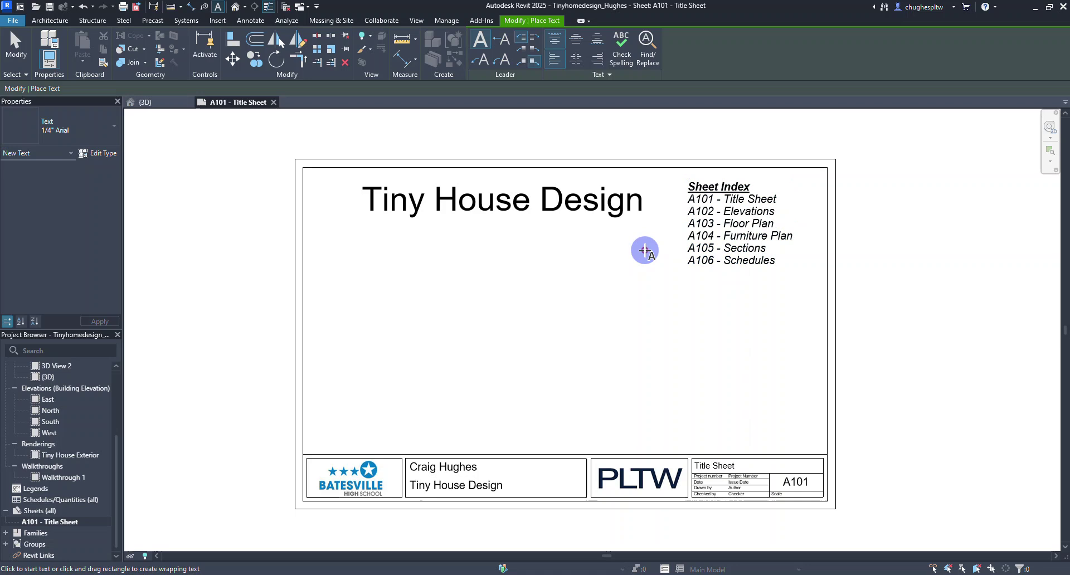
right_click(622, 252)
left_click(643, 255)
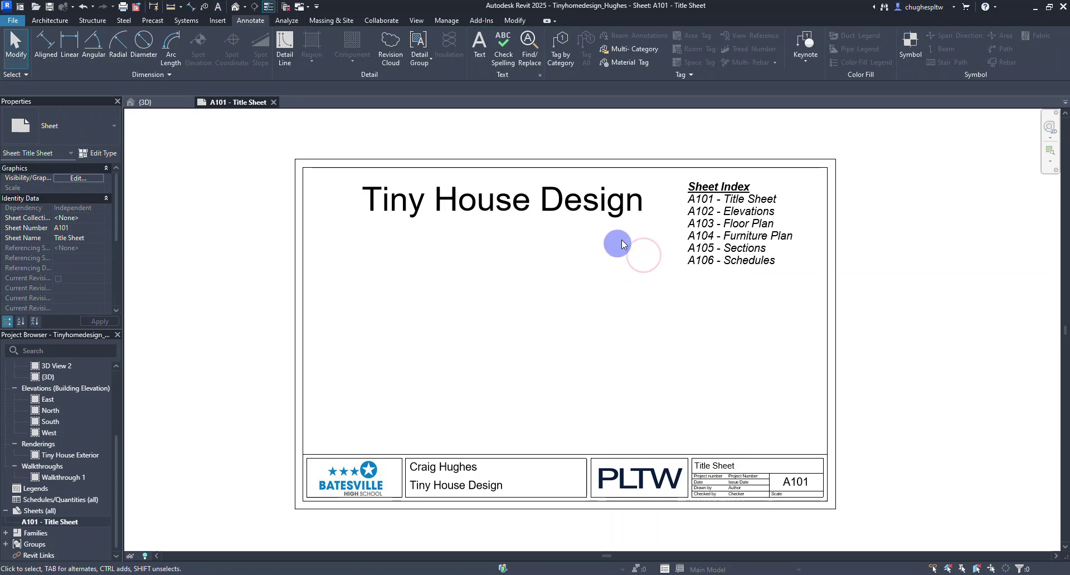
Shift the Sheet Index note and the Tiny House Design title slightly to the right
left_click(695, 201)
left_click_drag(685, 179, 706, 181)
left_click_drag(866, 277, 894, 285)
left_click_drag(536, 212, 554, 215)
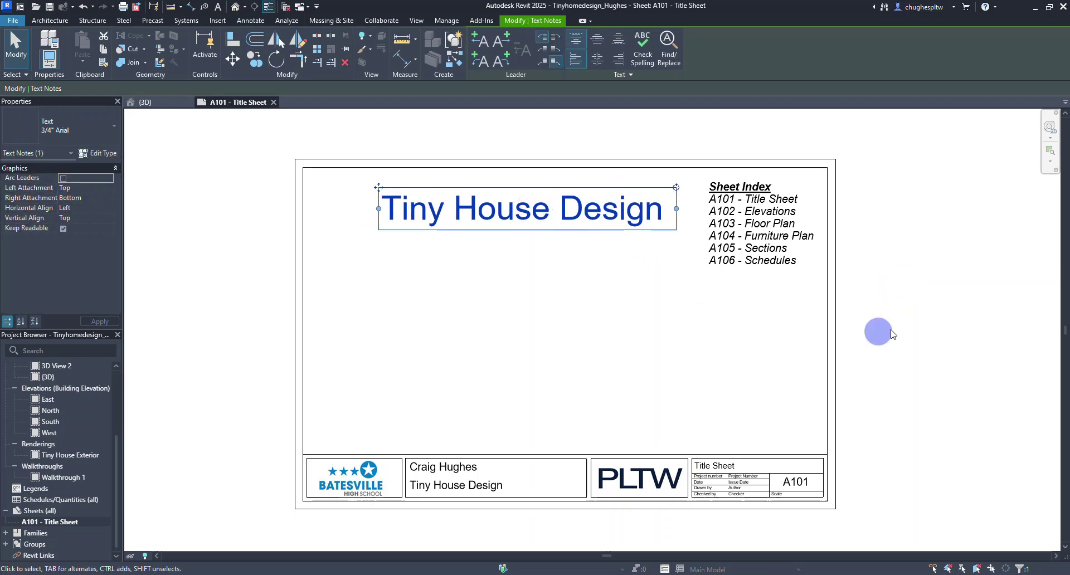
left_click(918, 323)
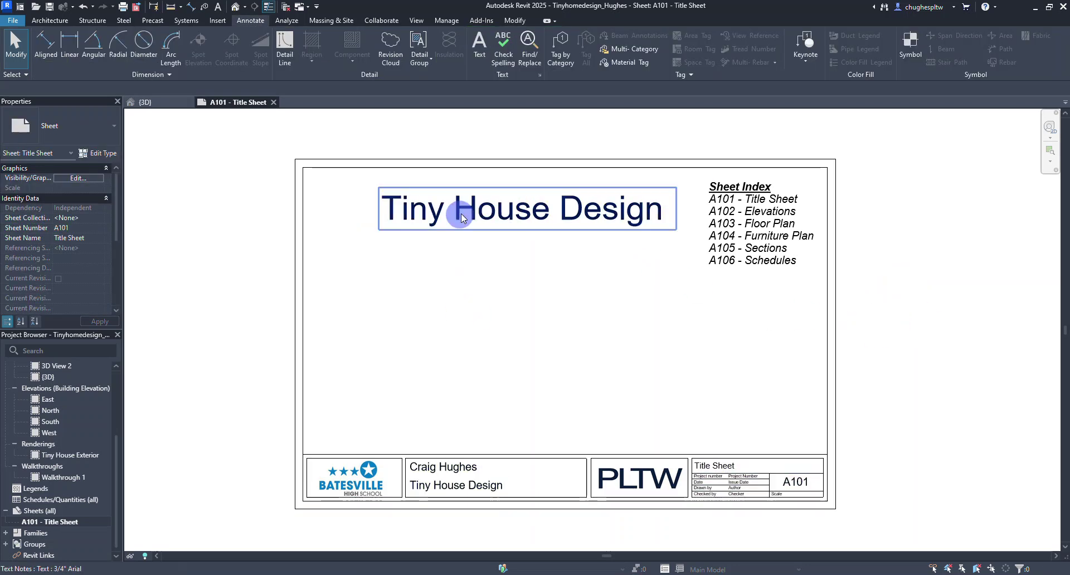
Place the Tiny House Exterior rendering below the title, shift it right, and activate its viewport
left_click(61, 459)
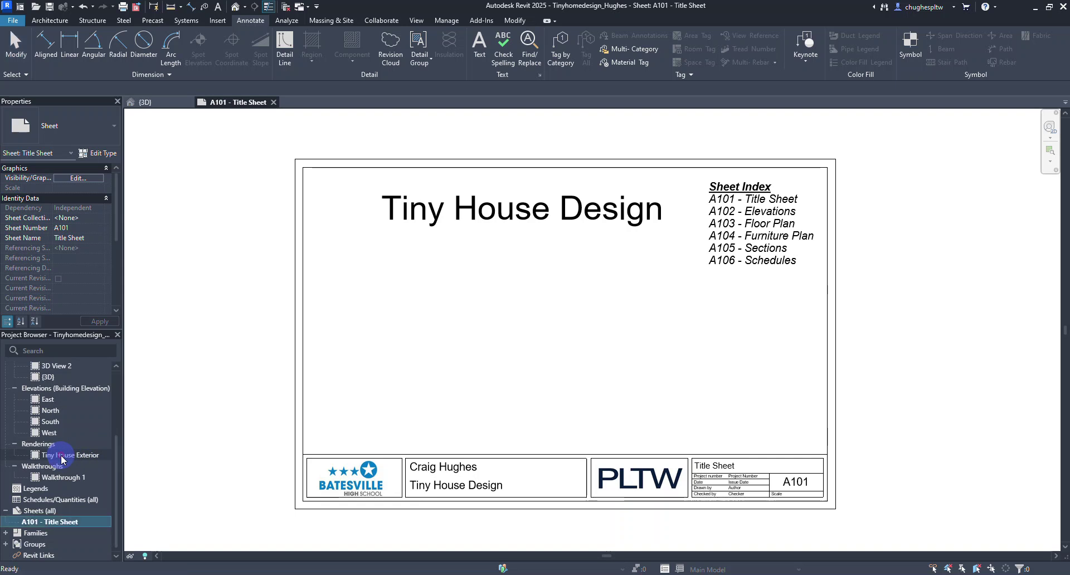
left_click_drag(61, 459, 493, 329)
left_click(508, 343)
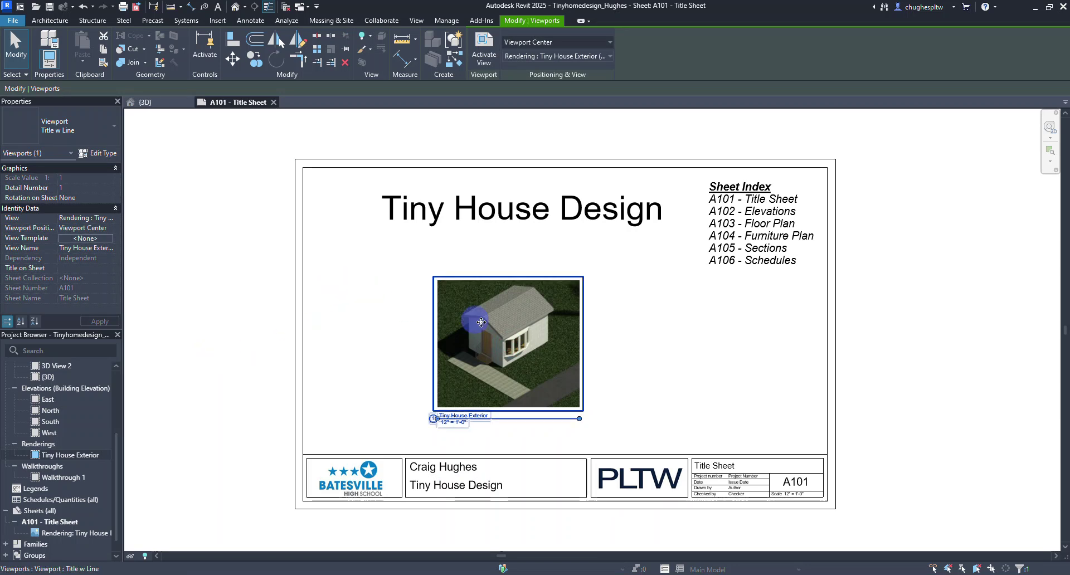
left_click_drag(496, 328, 549, 329)
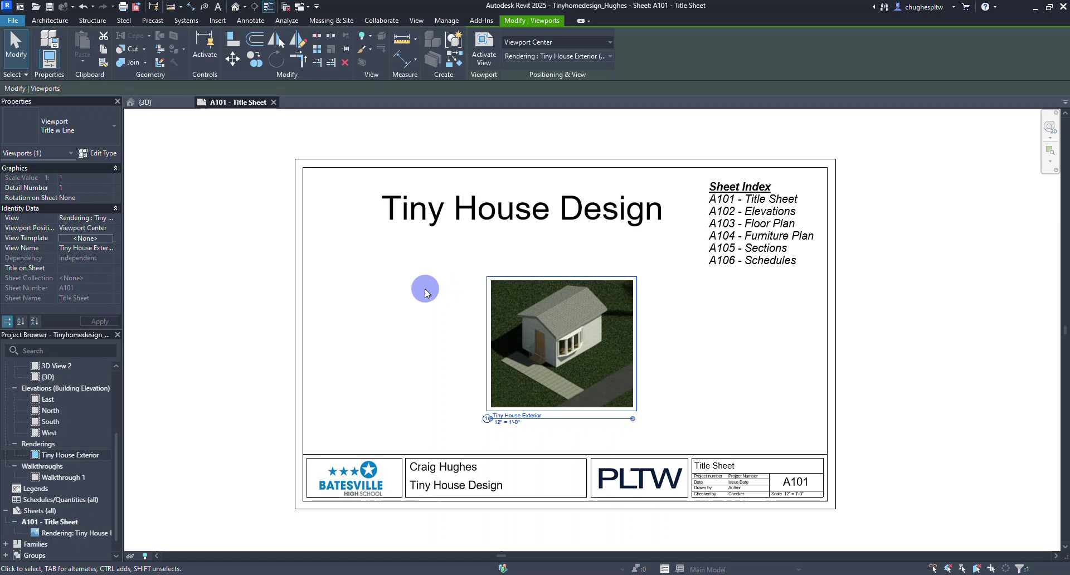
double_click(550, 308)
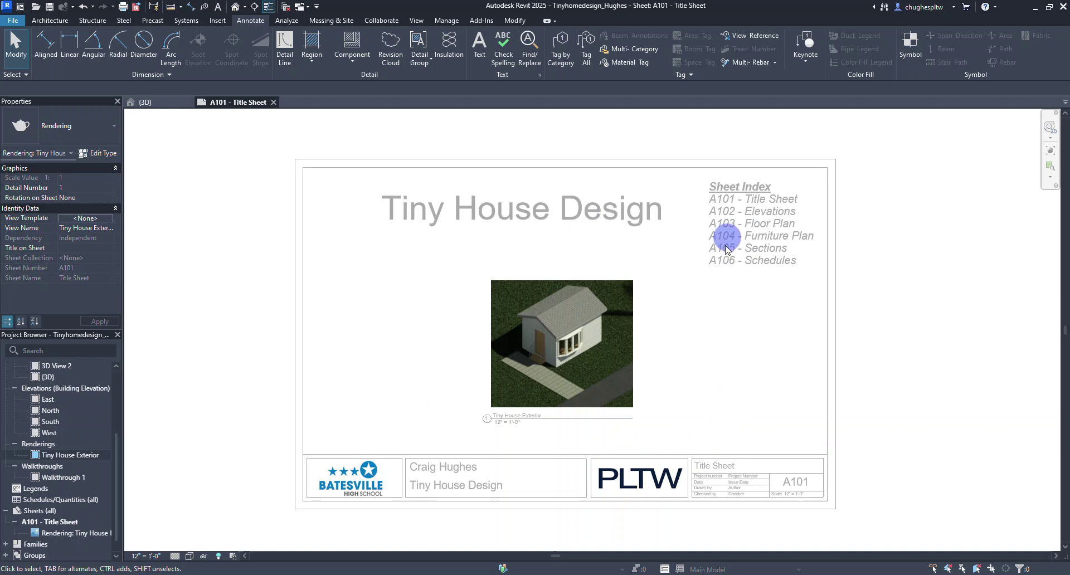
Scale the rendering image up to 1.524753 (about 6 13/16" wide), reposition it beneath the title, and exit the viewport
left_click(551, 315)
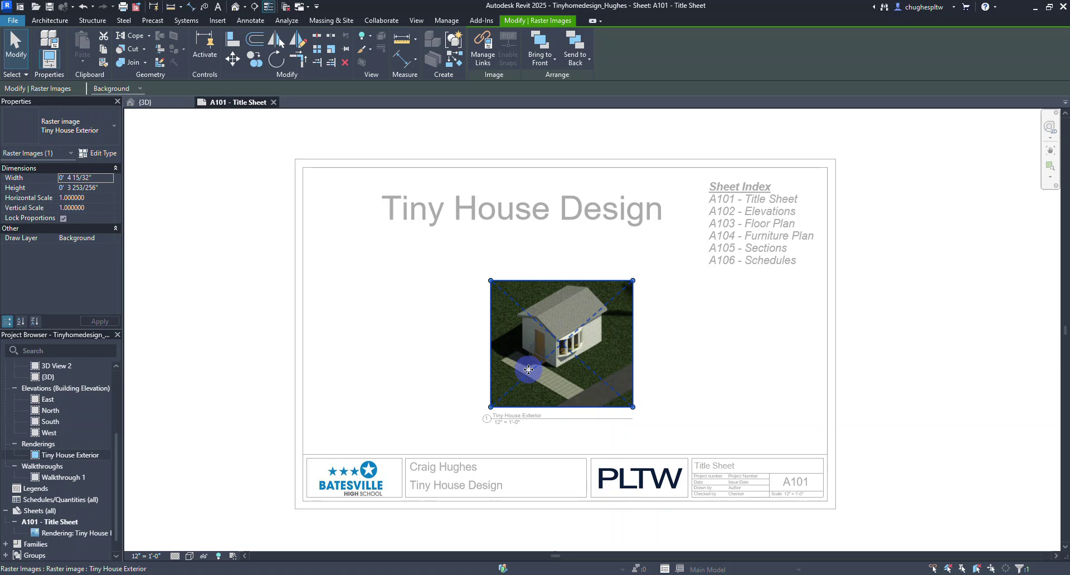
left_click_drag(506, 287, 421, 244)
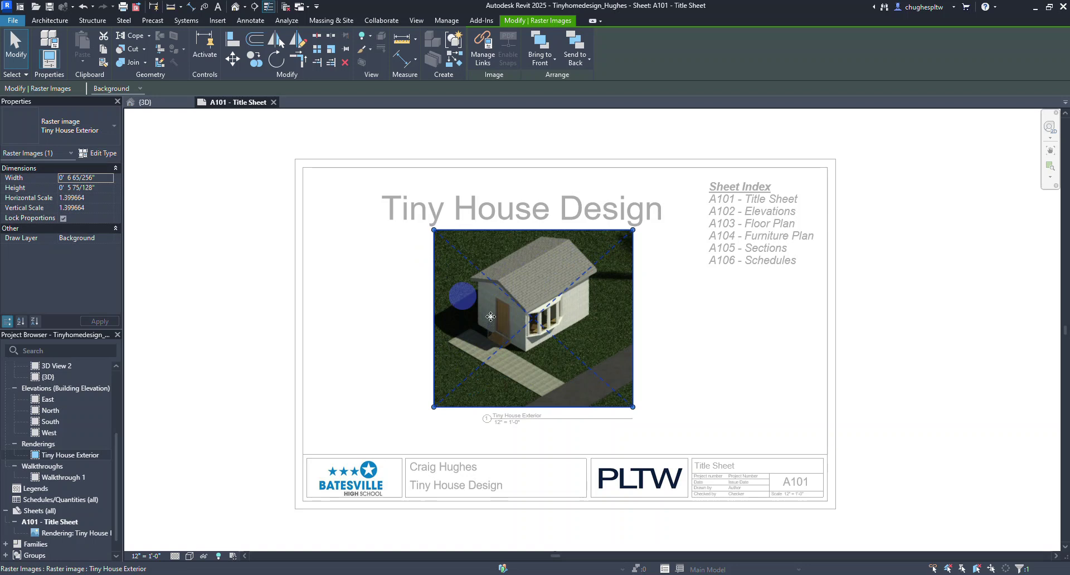
left_click_drag(551, 328, 535, 355)
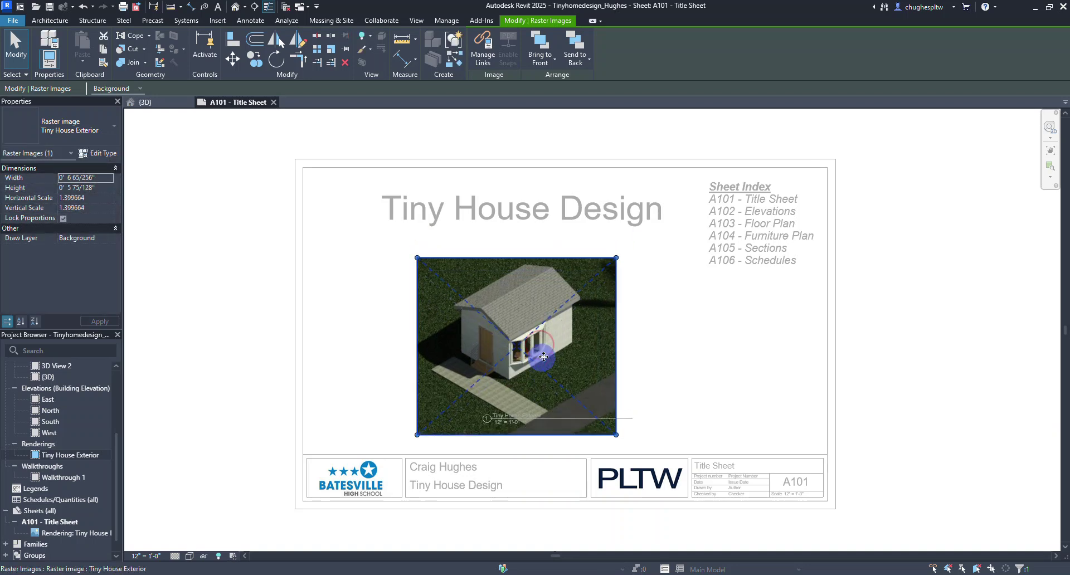
left_click_drag(616, 257, 634, 240)
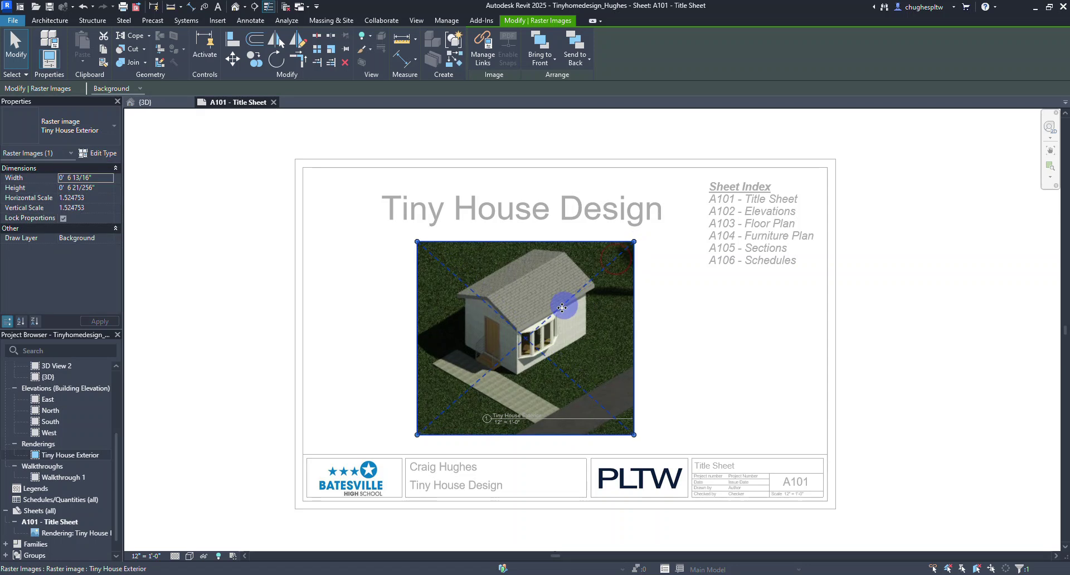
left_click_drag(557, 303, 553, 294)
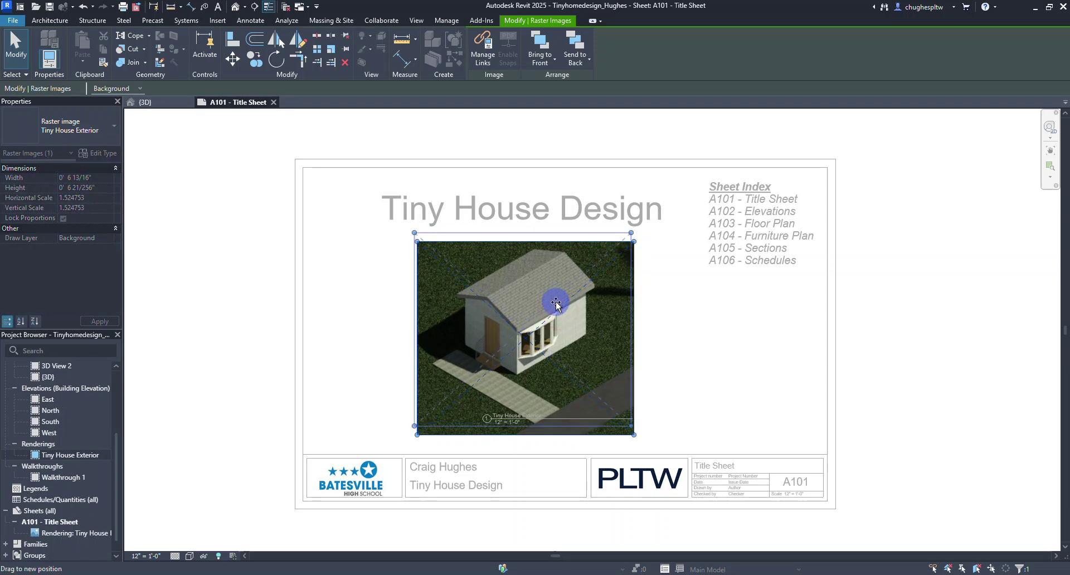
left_click(709, 340)
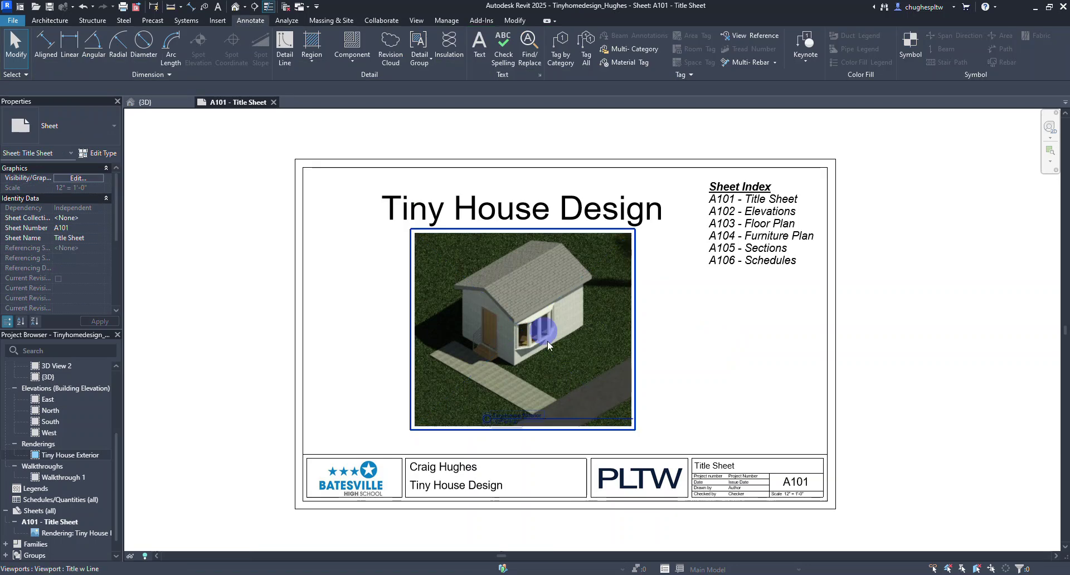
Try repositioning the Tiny House Exterior viewport left and upward on the sheet
left_click_drag(574, 320, 331, 278)
left_click(262, 420)
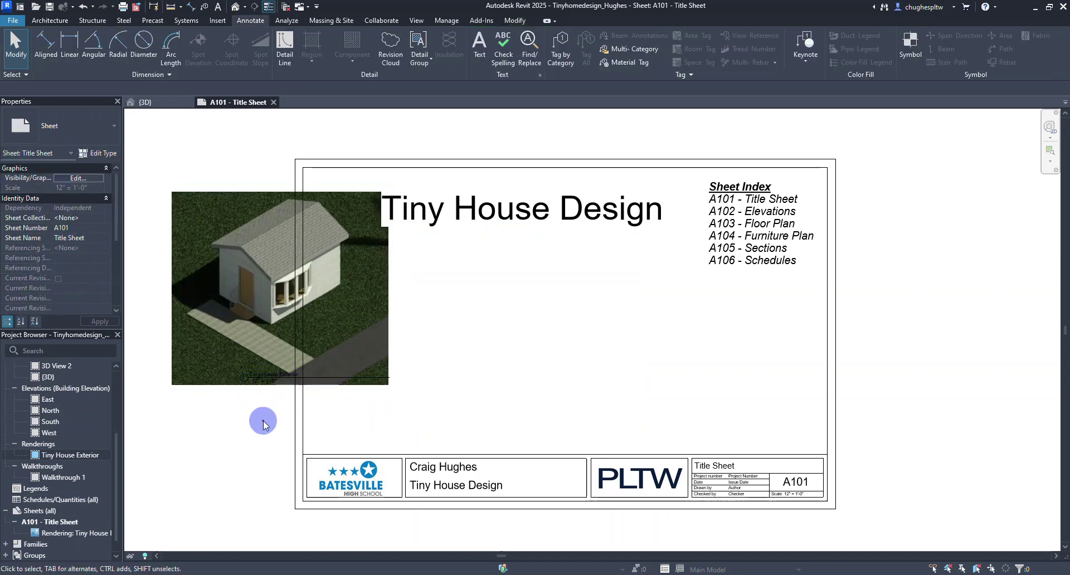
left_click_drag(277, 358, 497, 423)
left_click(265, 385)
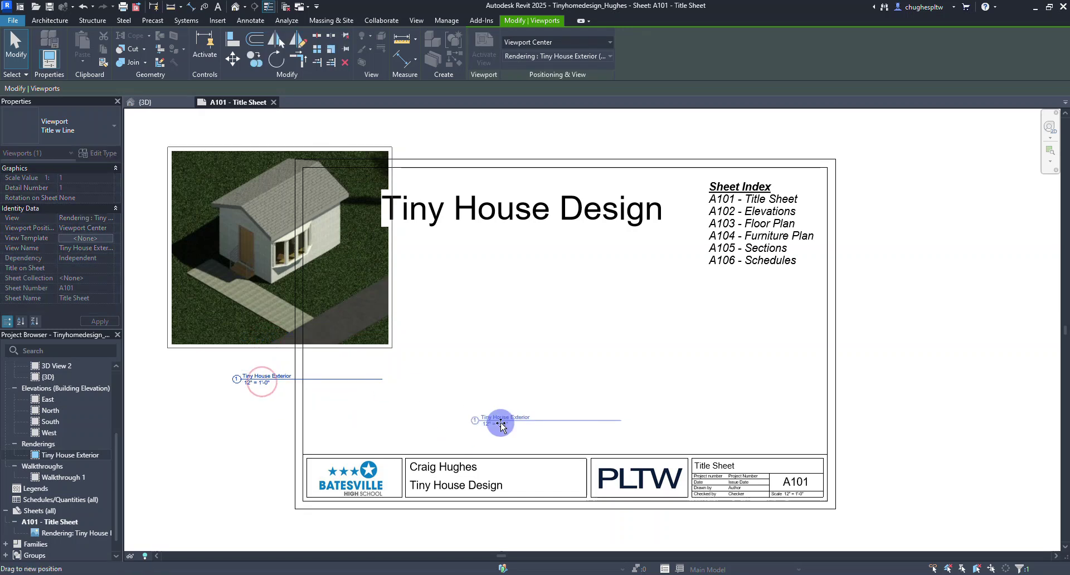
left_click(381, 310)
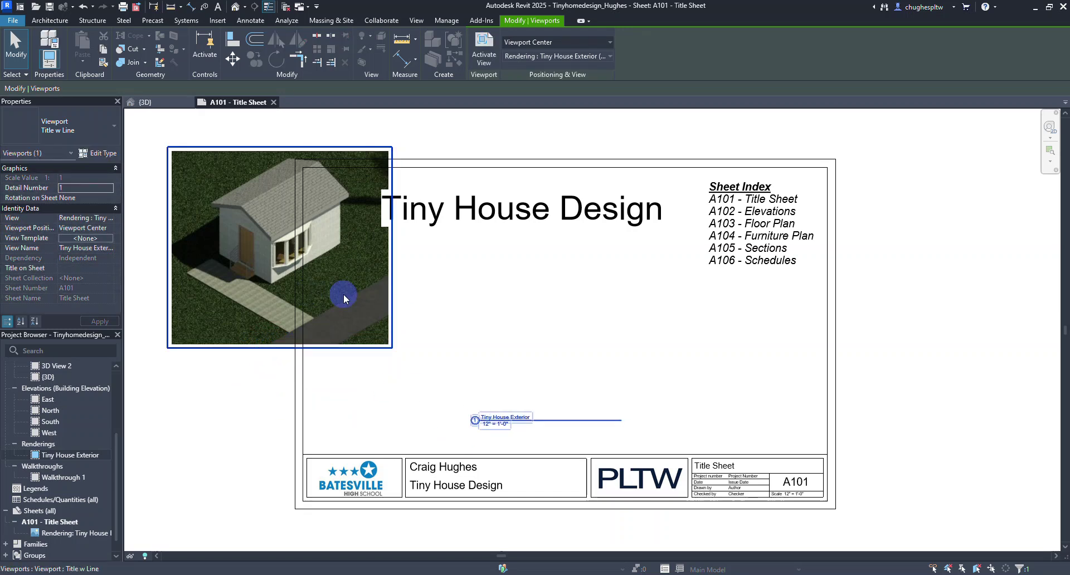
left_click_drag(340, 295, 562, 321)
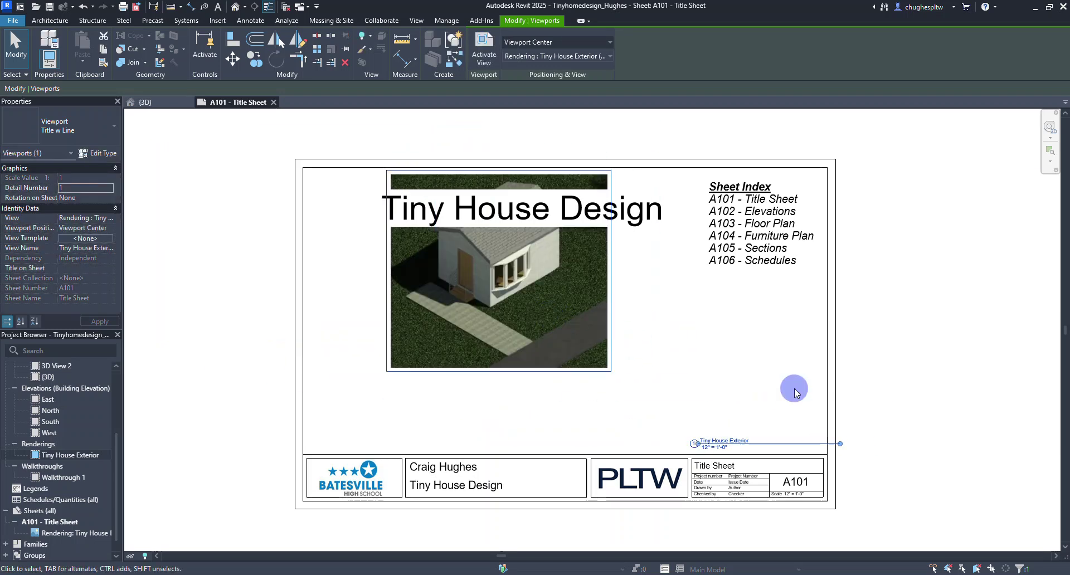
left_click(764, 375)
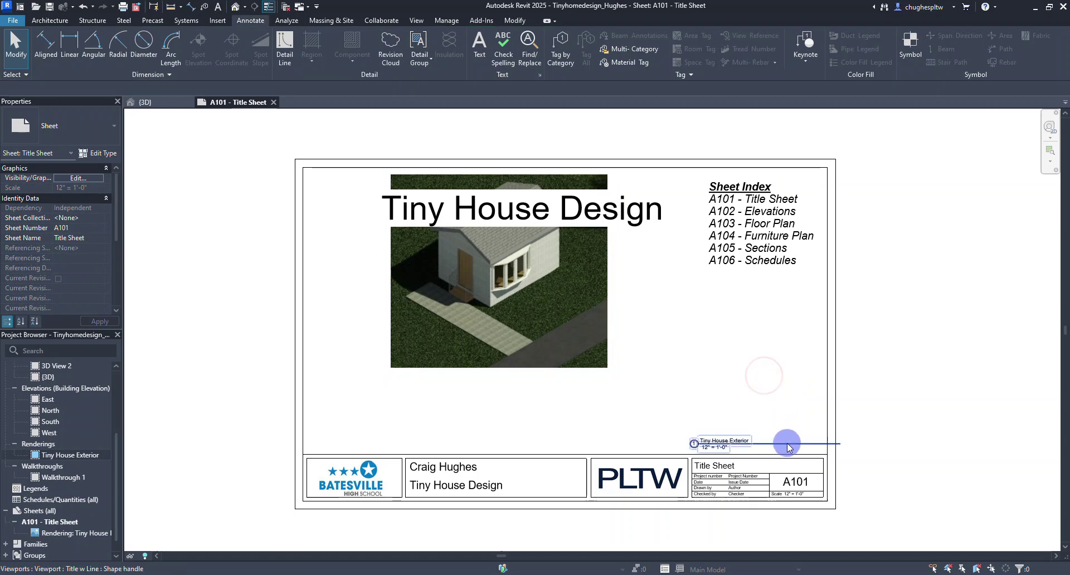
Centre the rendering viewport below the heading and move its viewport title up beneath the image
left_click_drag(787, 445, 533, 431)
left_click(692, 312)
left_click_drag(550, 292, 580, 357)
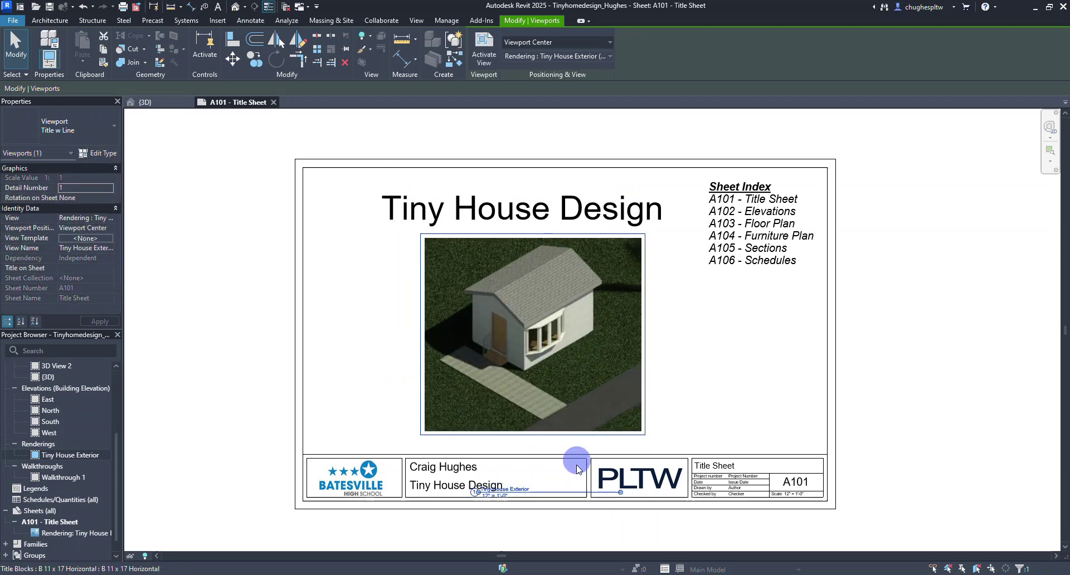
left_click(920, 390)
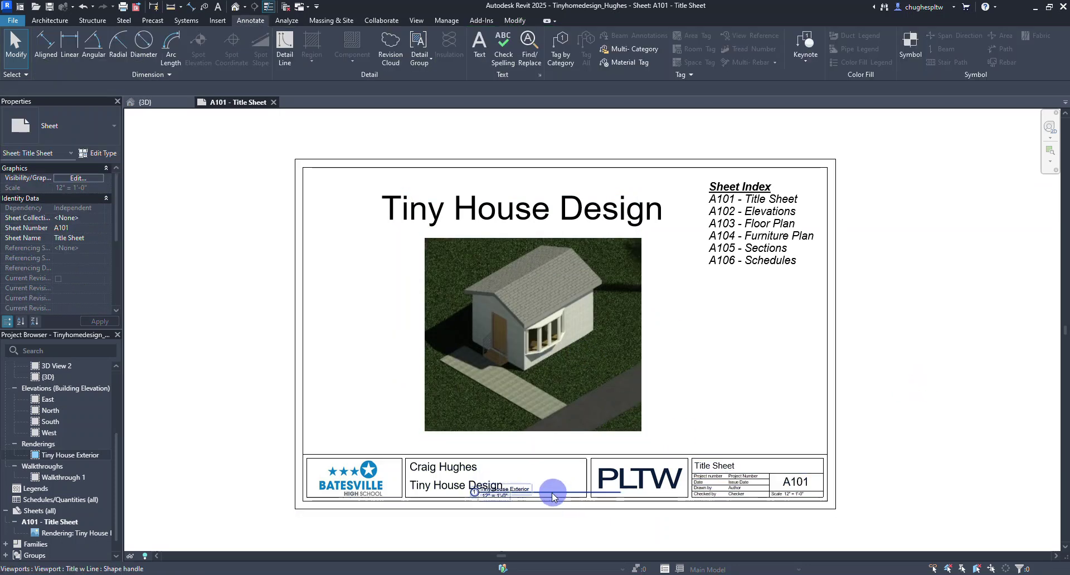
left_click_drag(551, 492, 496, 447)
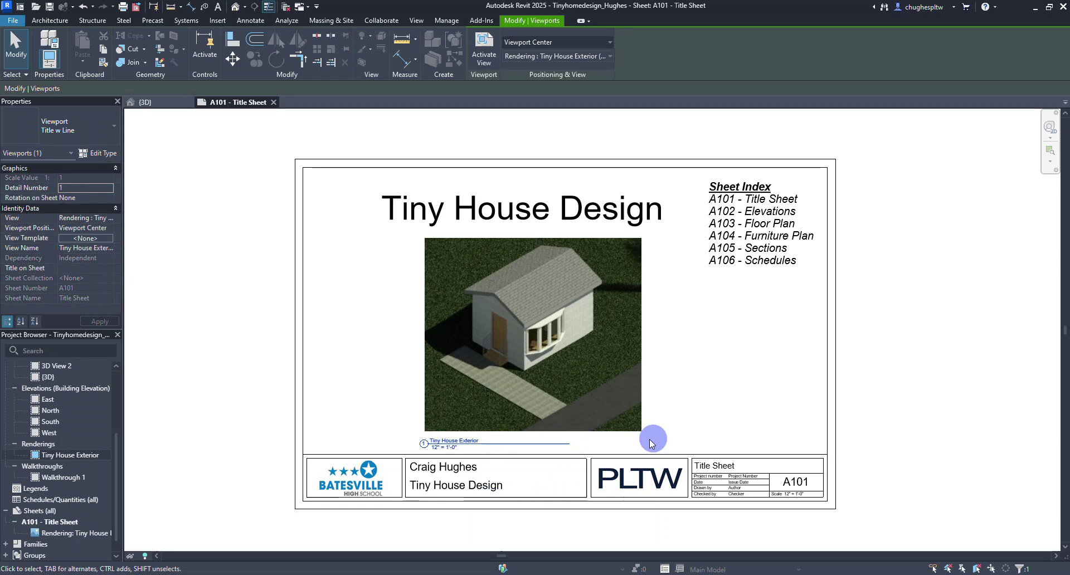
Nudge the Tiny House Exterior viewport title up closer to the rendering
scroll(566, 426, "up", 2)
scroll(521, 411, "up", 1)
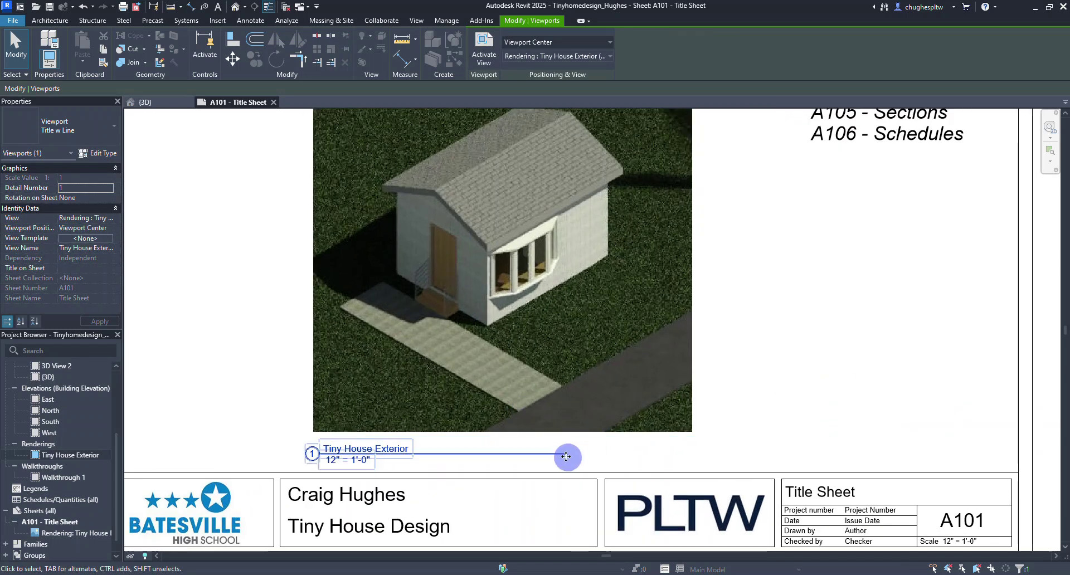
scroll(700, 448, "down", 1)
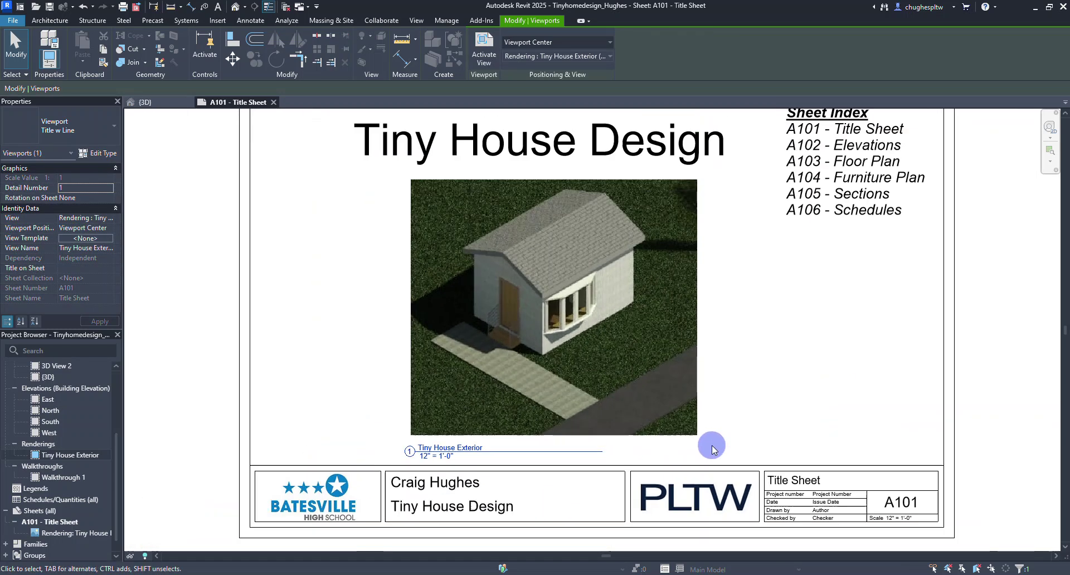
scroll(490, 459, "up", 3)
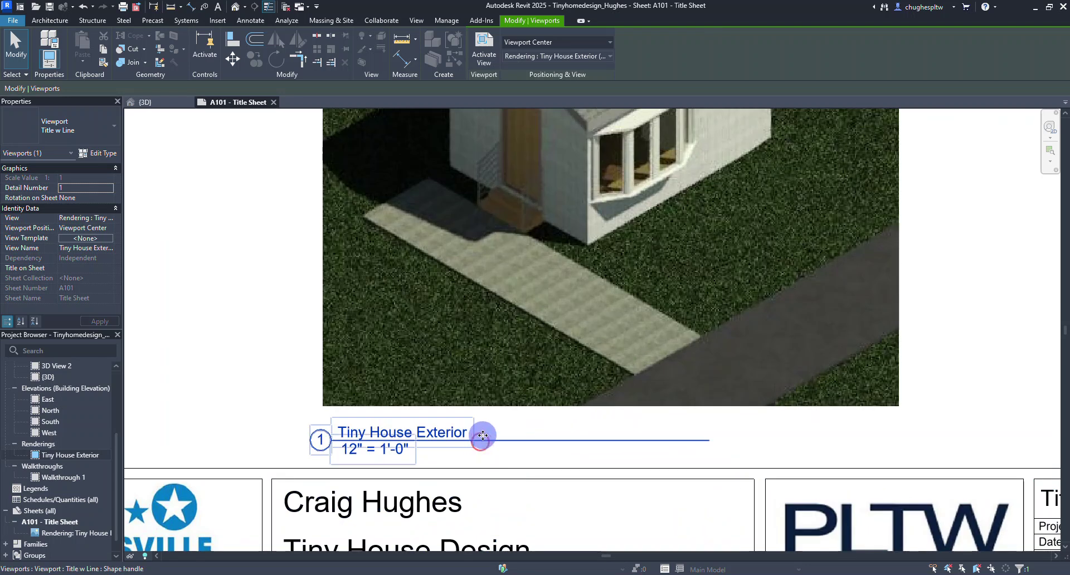
left_click_drag(483, 433, 483, 421)
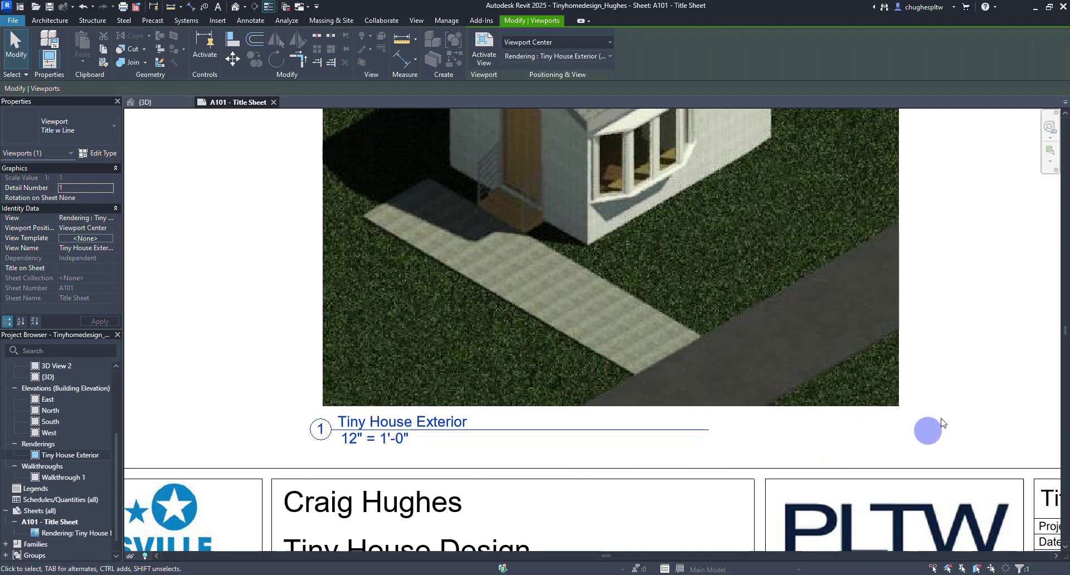
Extend the viewport title line to the rendering's right edge
left_click(861, 299)
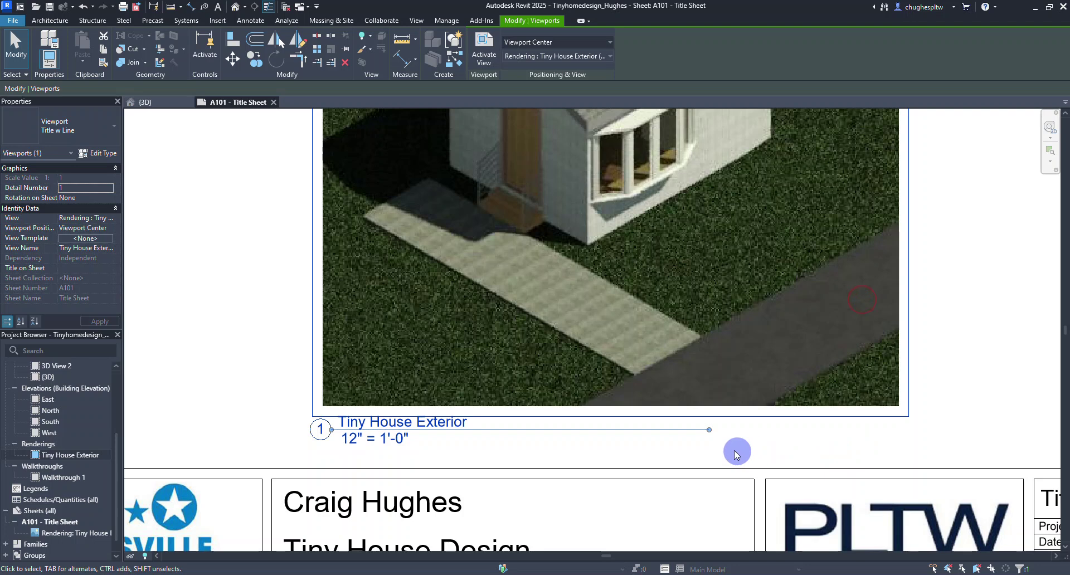
left_click_drag(709, 429, 898, 430)
left_click(848, 471)
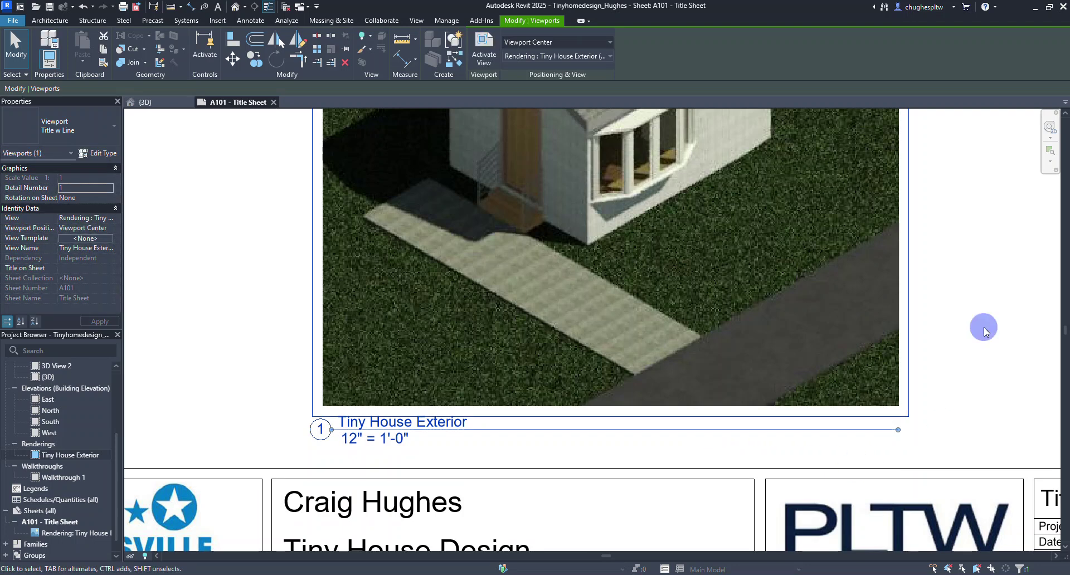
scroll(320, 400, "down", 5)
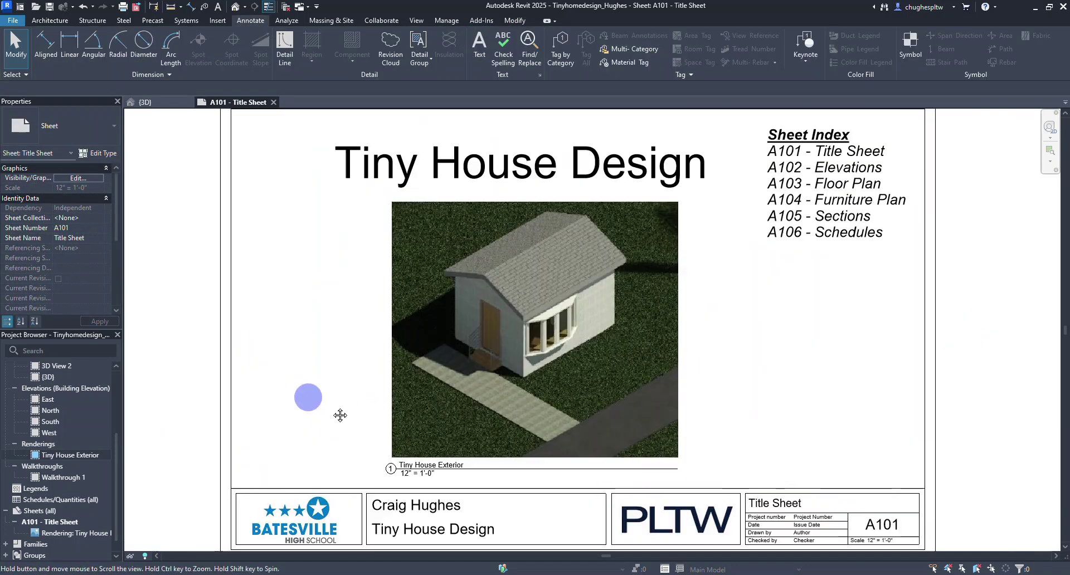
Nudge the Tiny House Exterior viewport and the Tiny House Design heading slightly upward
left_click(476, 369)
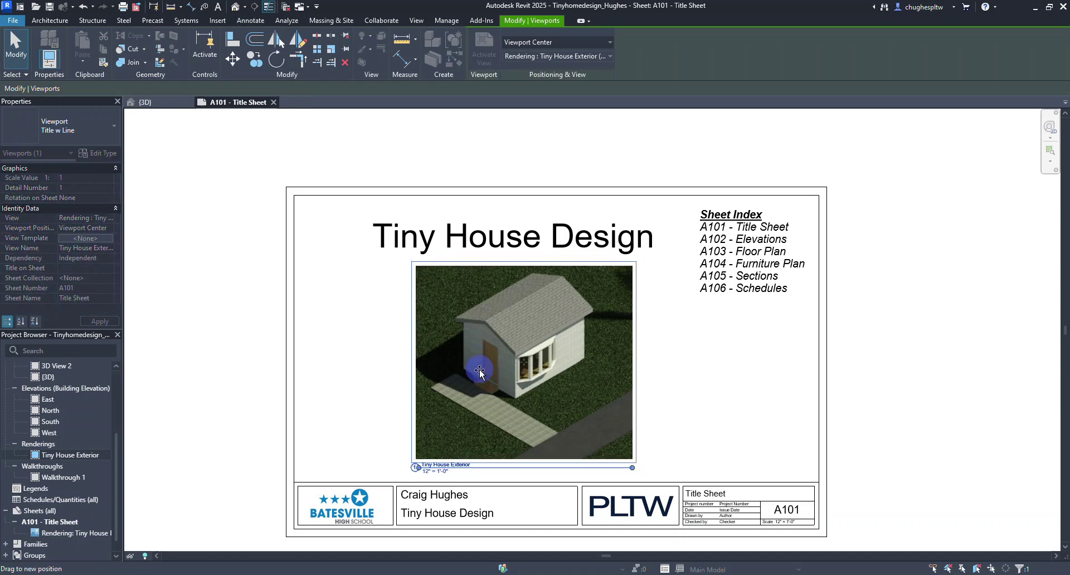
left_click_drag(480, 372, 479, 367)
left_click(500, 232)
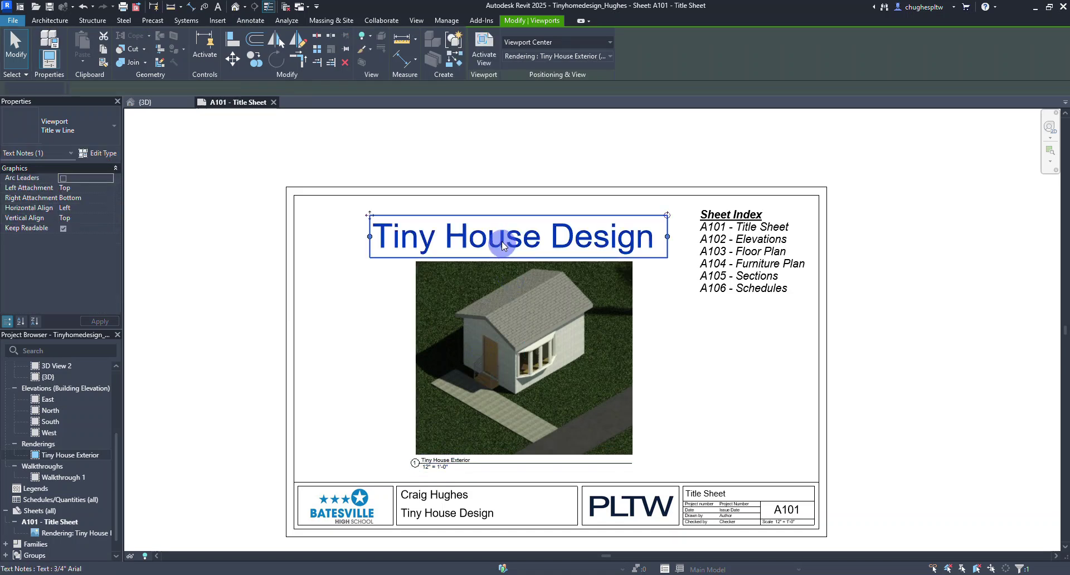
left_click_drag(500, 232, 493, 236)
key("Escape")
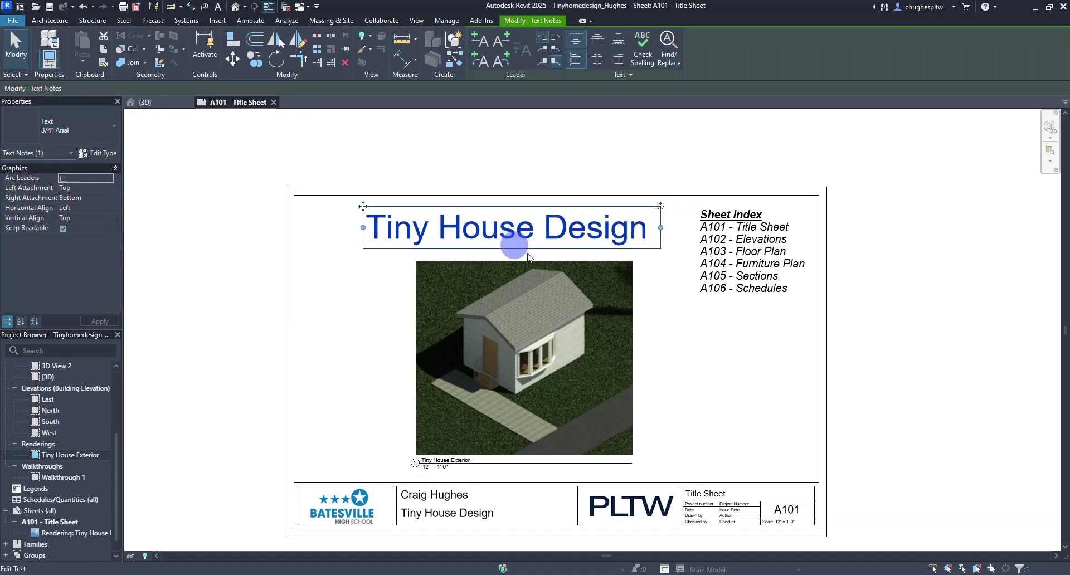
left_click(720, 405)
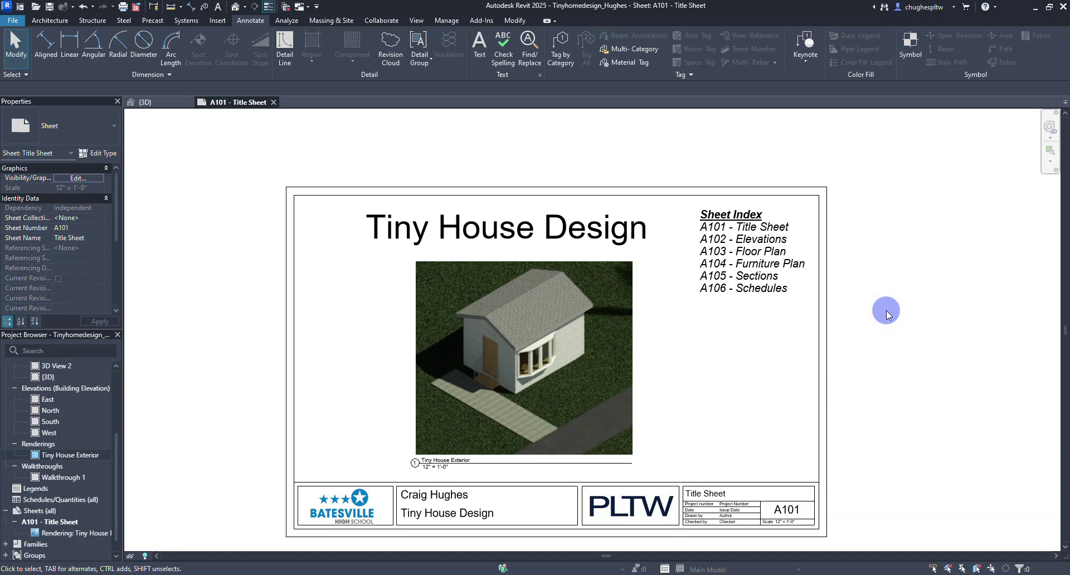
middle_click_drag(838, 370, 852, 306)
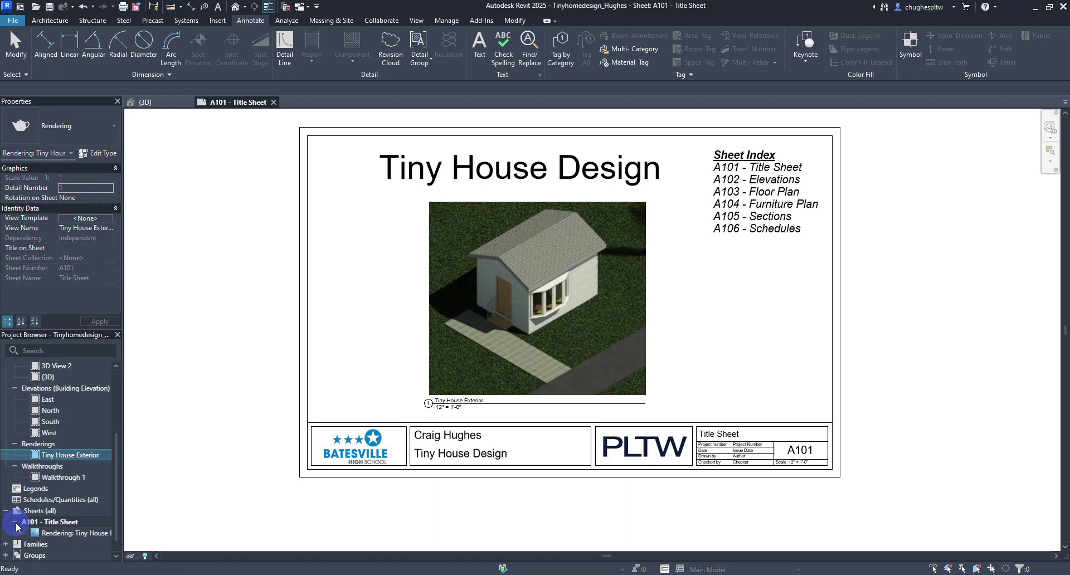
Create a new sheet using the B 11 x 17 Horizontal title block
left_click(14, 522)
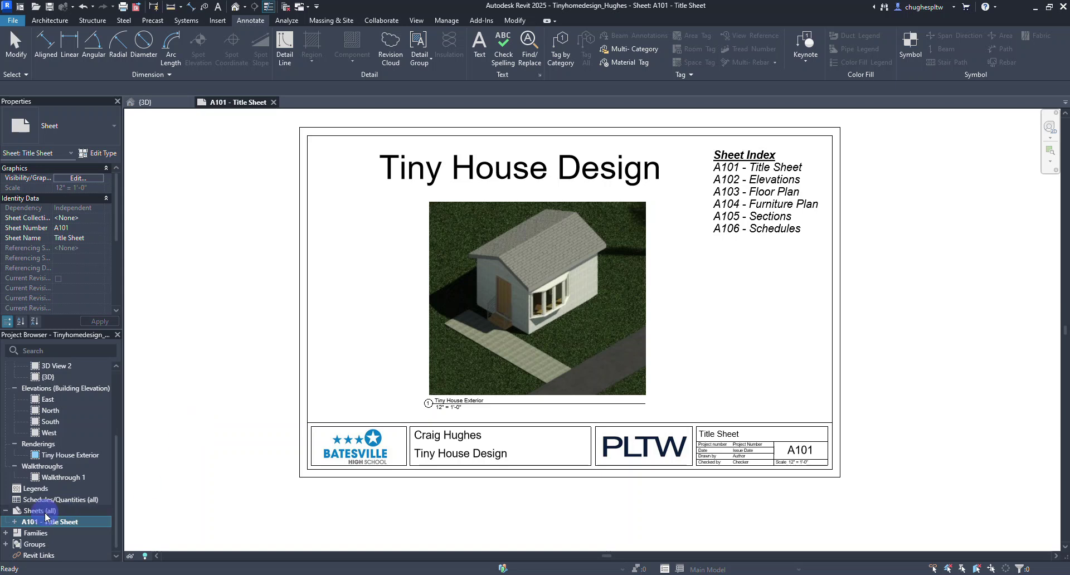
right_click(45, 512)
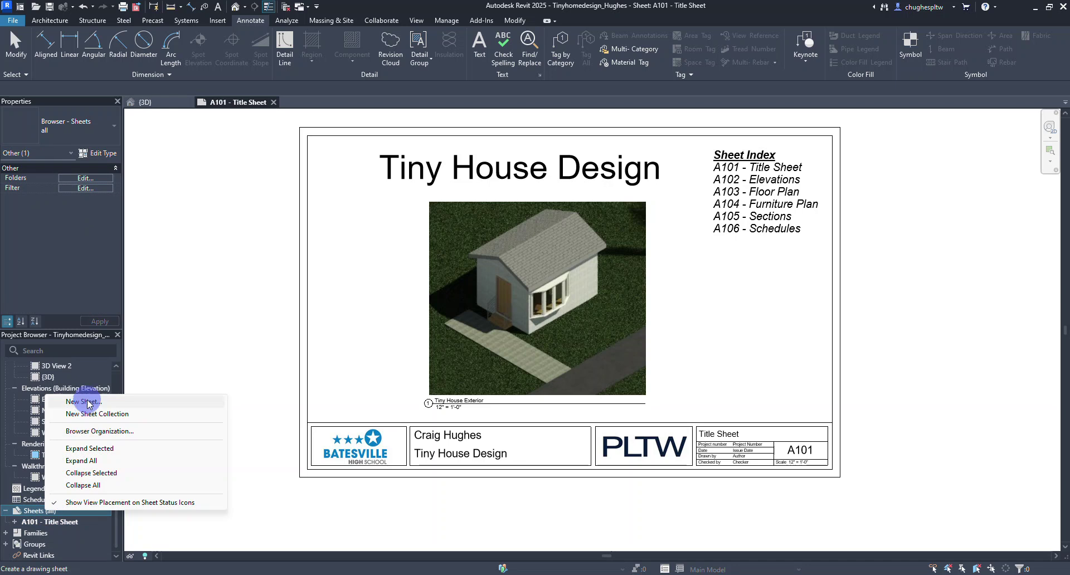
left_click(88, 403)
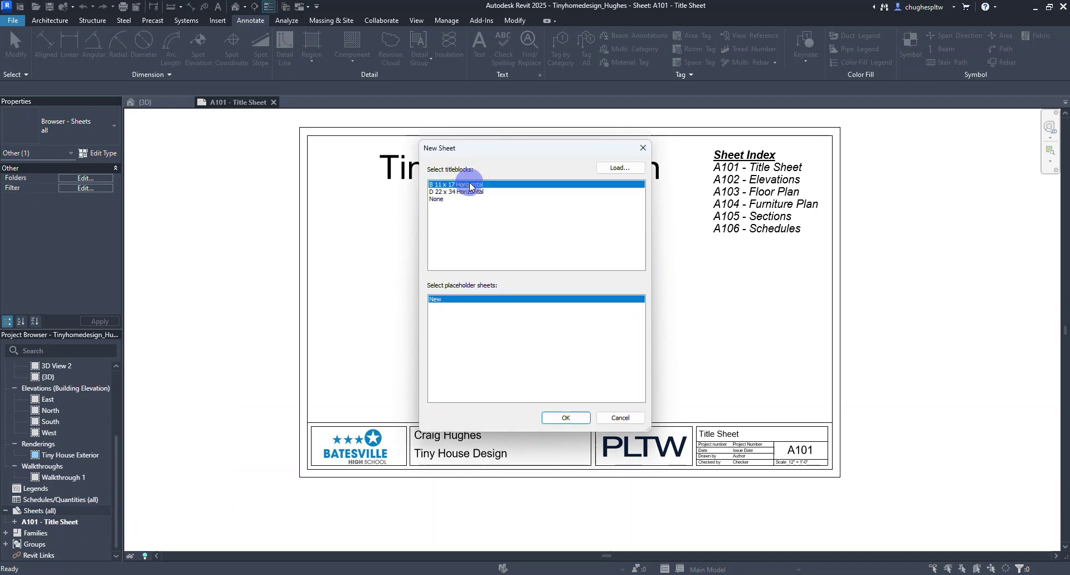
left_click(562, 418)
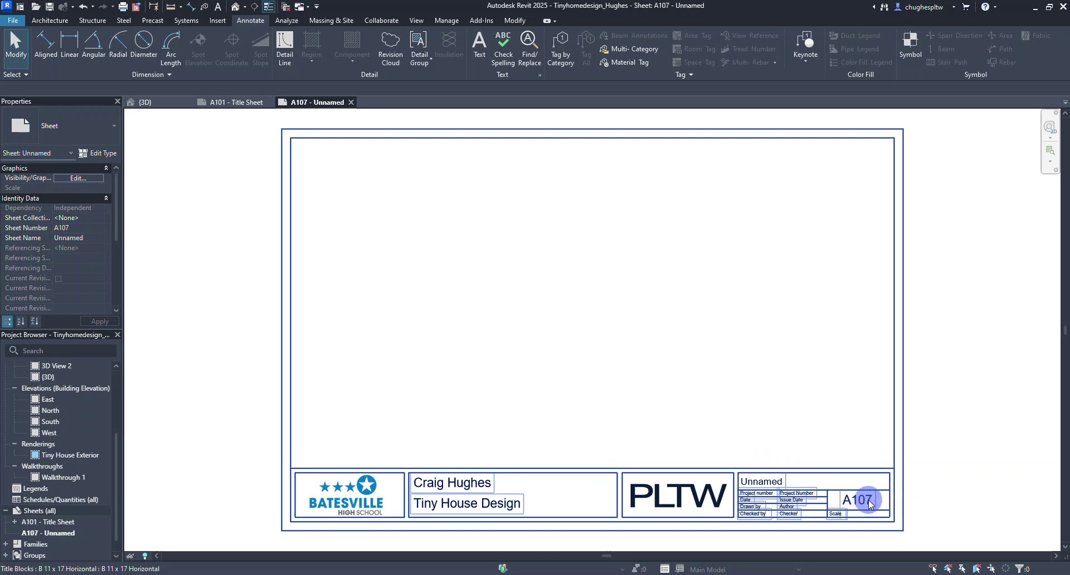
Rename the new sheet to number A102 and name Elevations
right_click(58, 535)
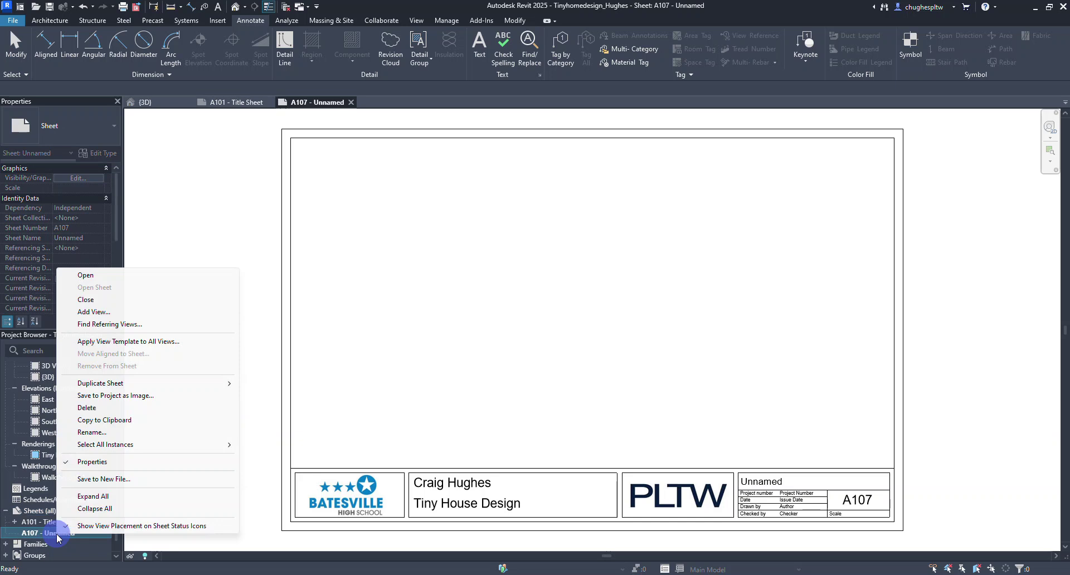
left_click(89, 432)
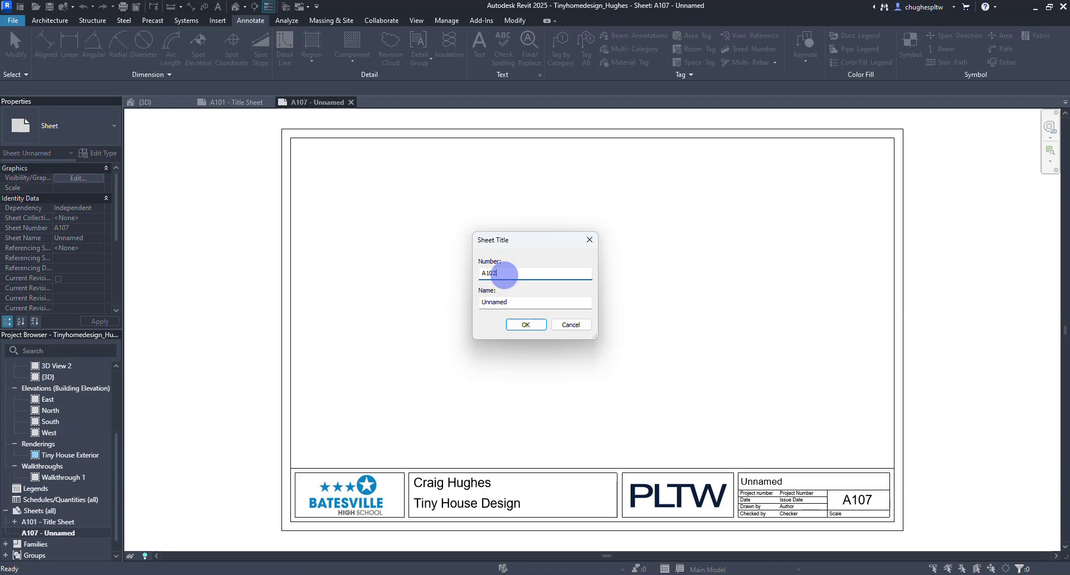
double_click(521, 305)
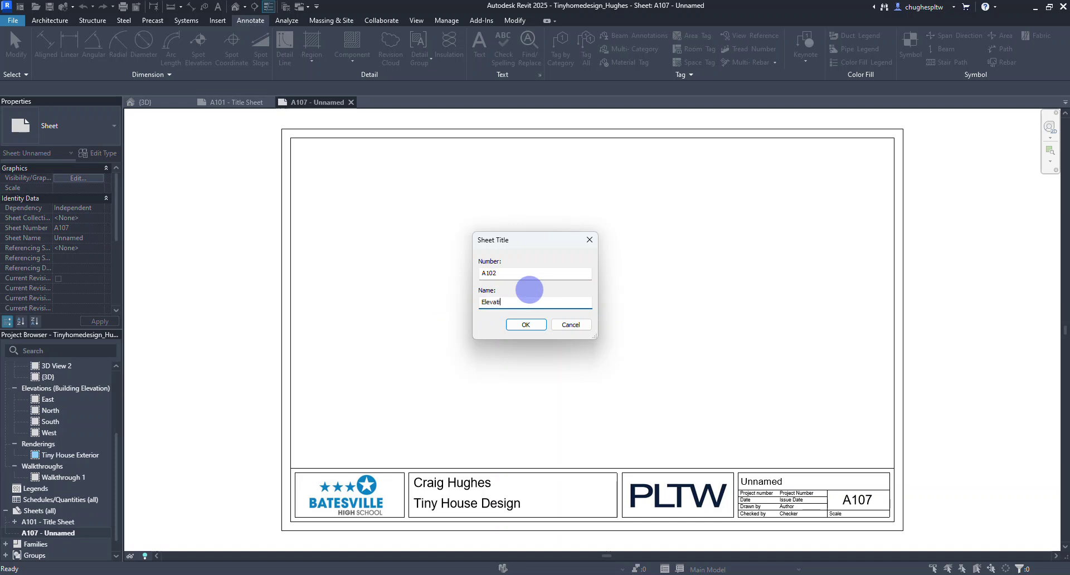
type("Elevations")
key("Return")
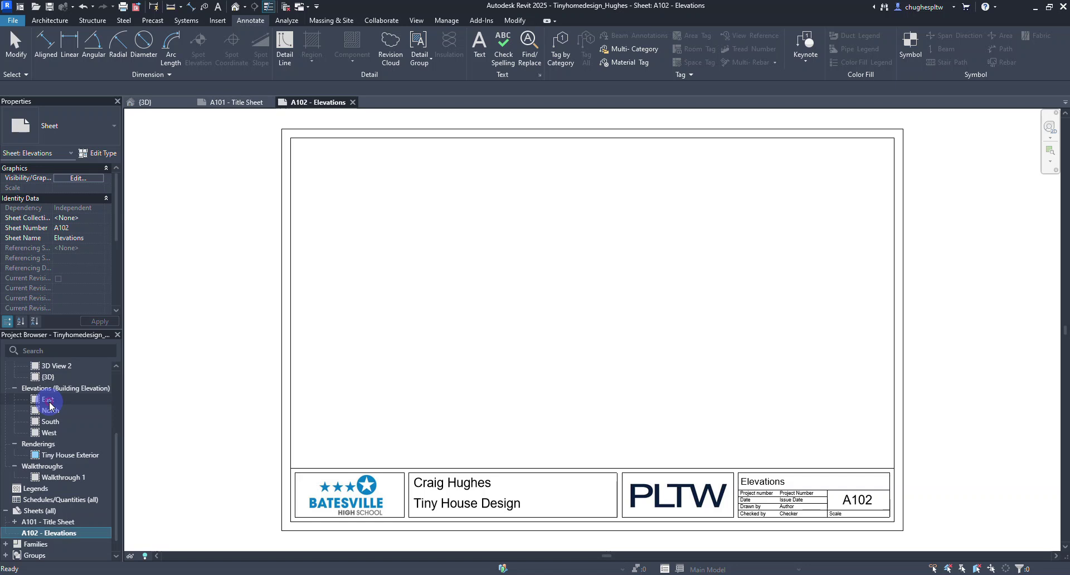
Drop the East elevation view onto sheet A102 and activate its viewport
left_click_drag(49, 401, 597, 291)
scroll(556, 323, "down", 2)
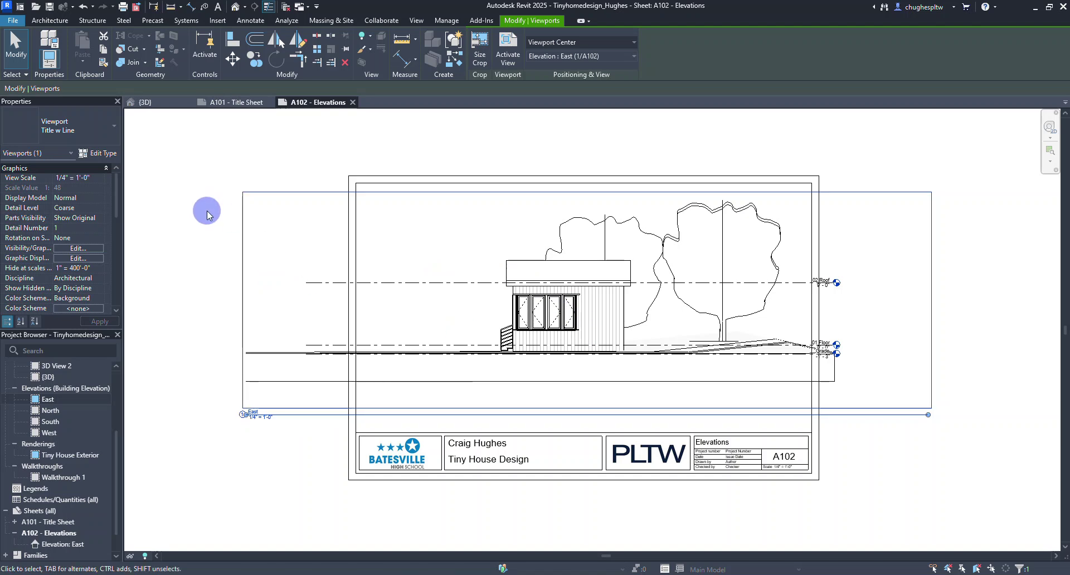
double_click(316, 245)
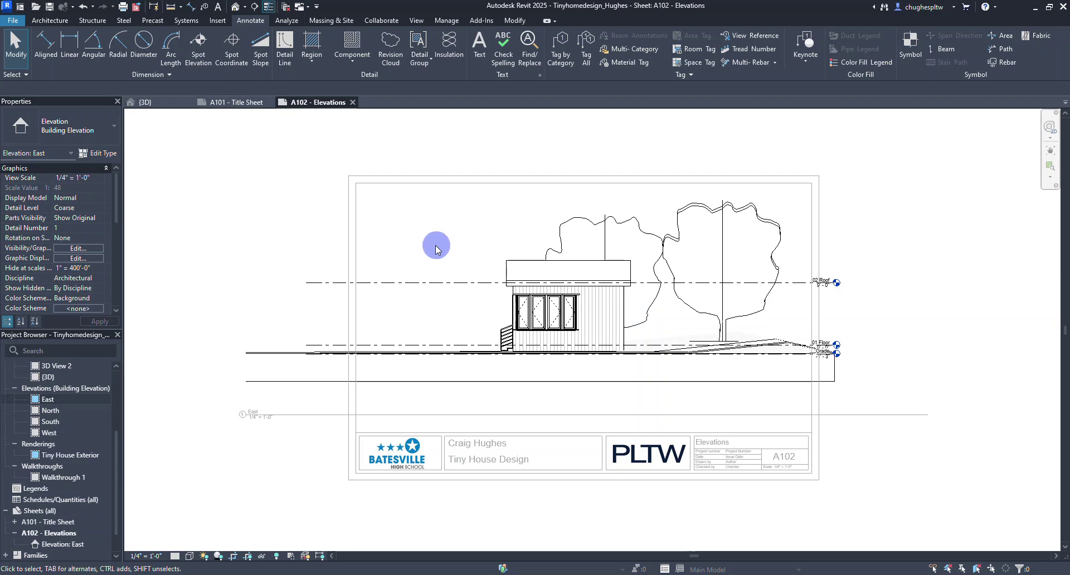
Uncheck Planting in the East elevation's visibility overrides and apply so the trees disappear
left_click(92, 251)
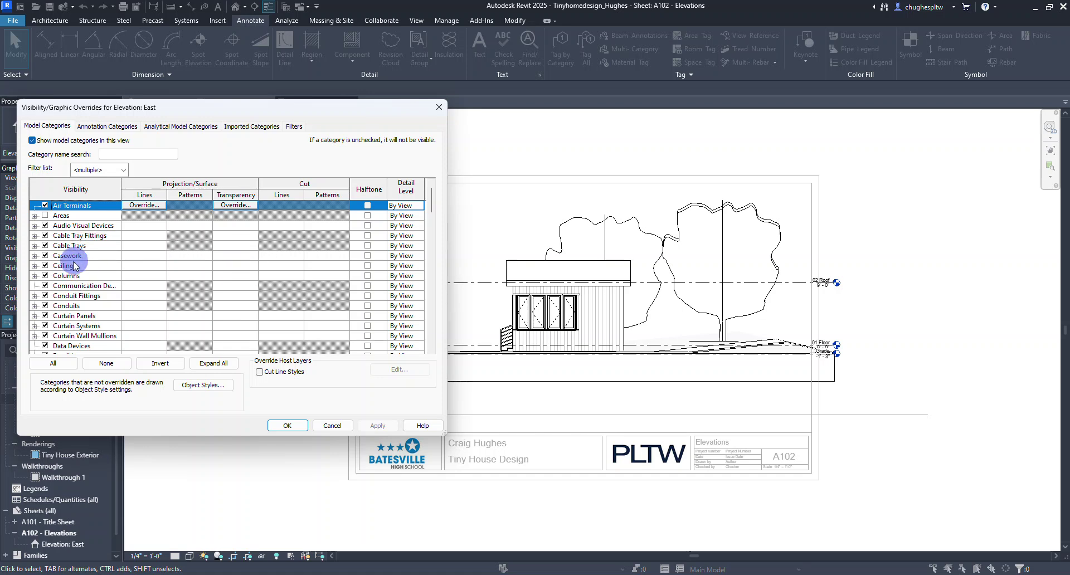
scroll(77, 261, "down", 5)
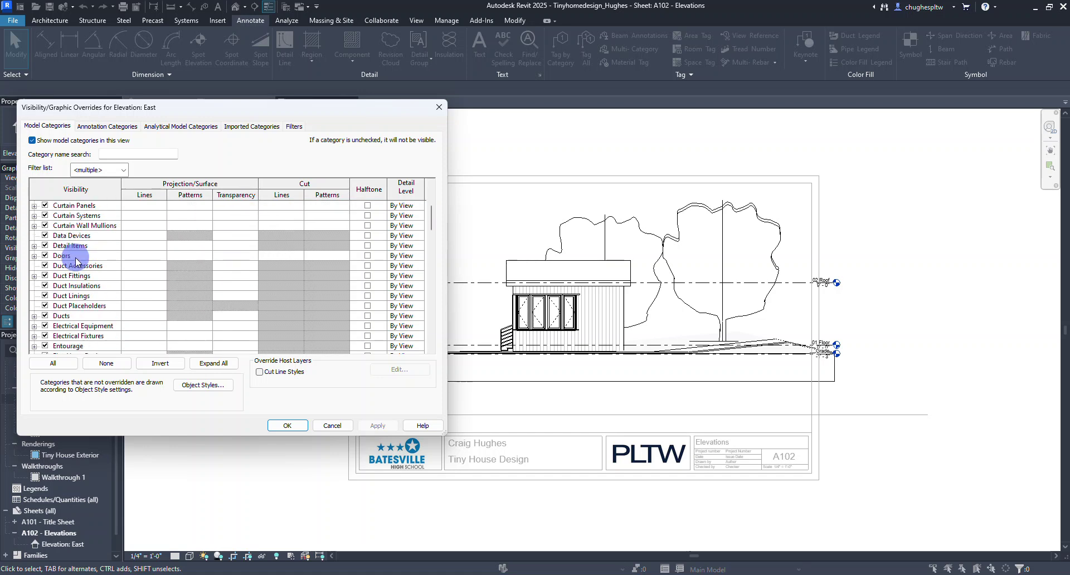
scroll(76, 262, "down", 1)
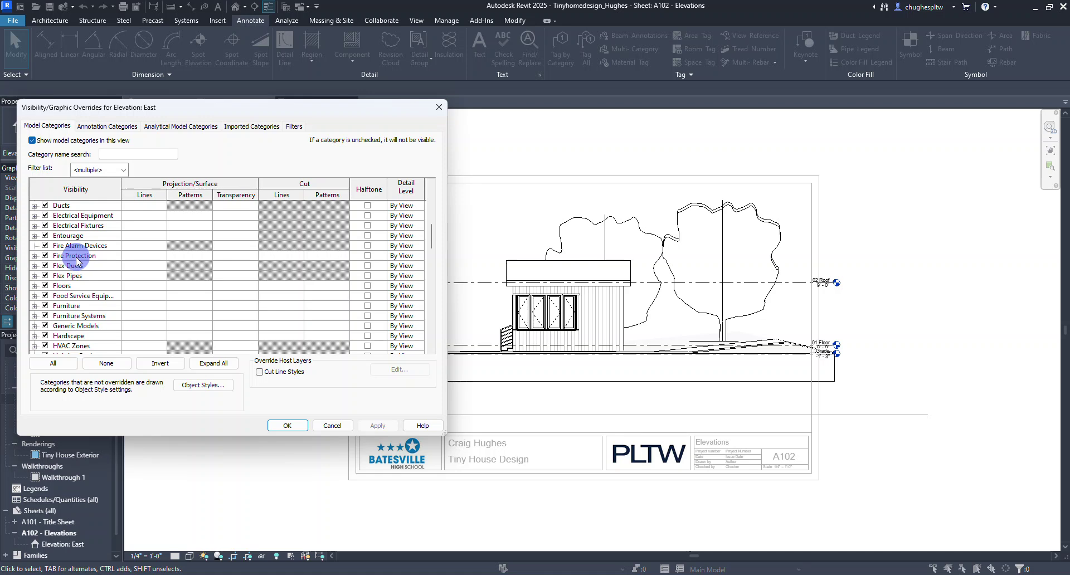
scroll(76, 262, "down", 9)
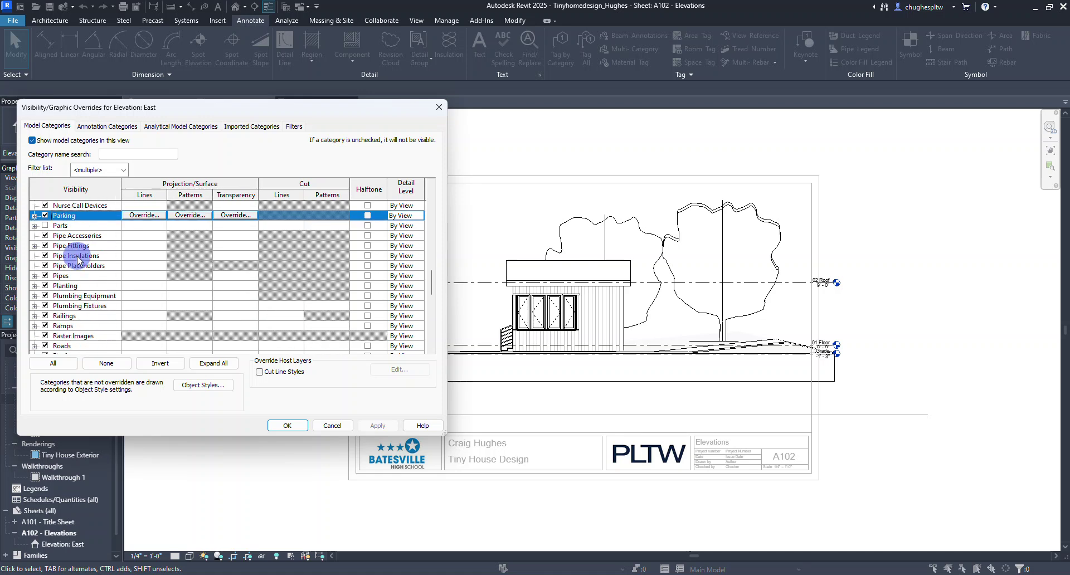
left_click(45, 286)
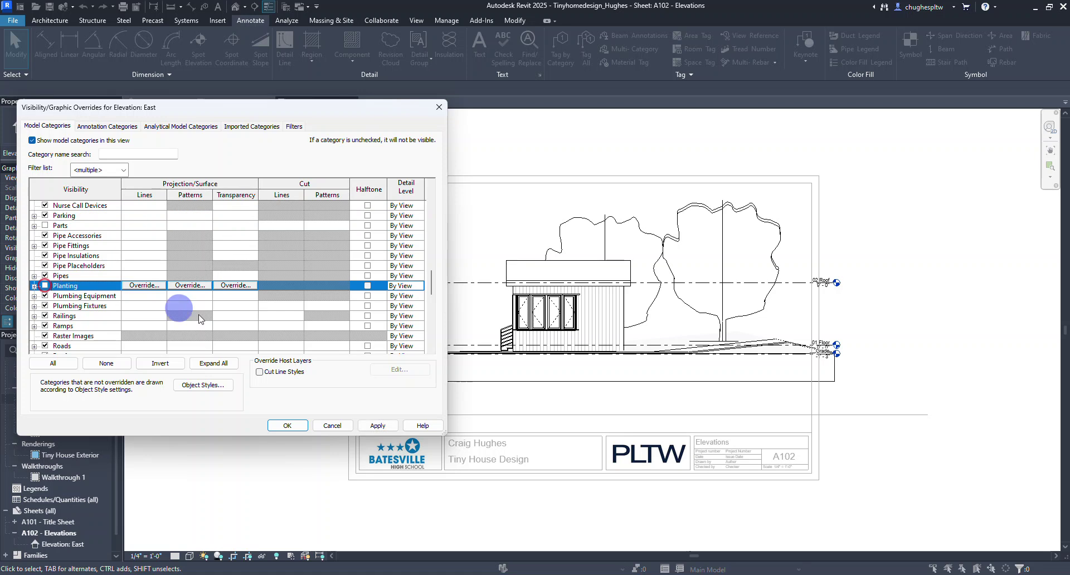
left_click(378, 426)
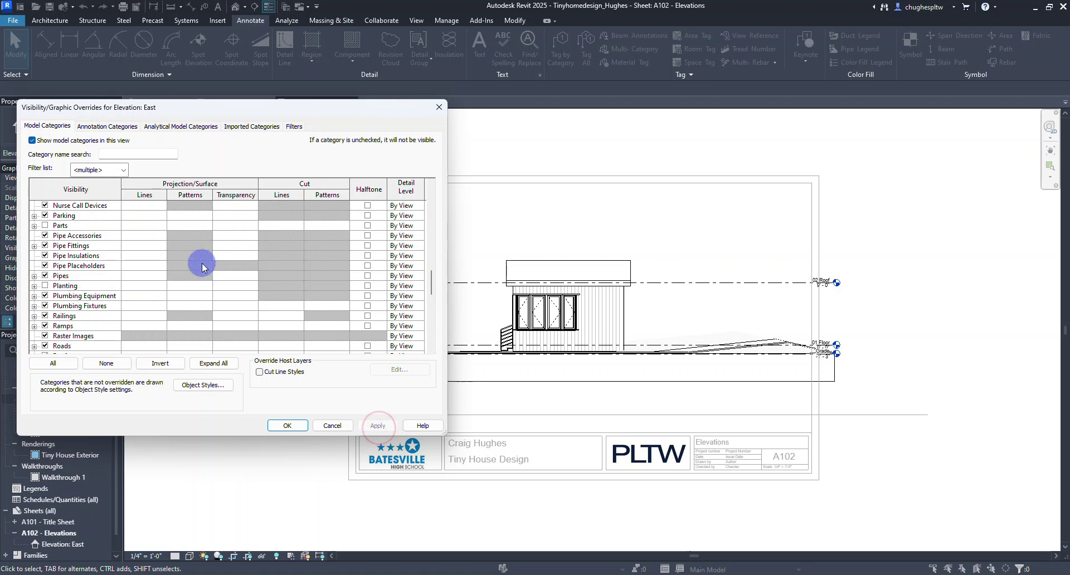
Uncheck Toposolid as well, apply, and close the visibility overrides with OK
scroll(58, 270, "down", 3)
scroll(58, 271, "down", 8)
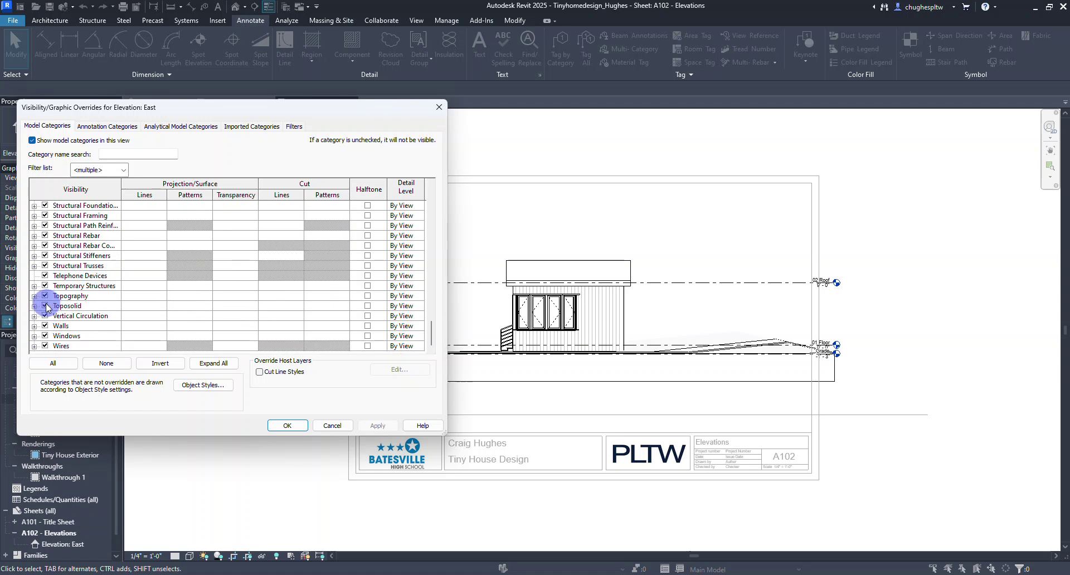
left_click(45, 306)
left_click(368, 424)
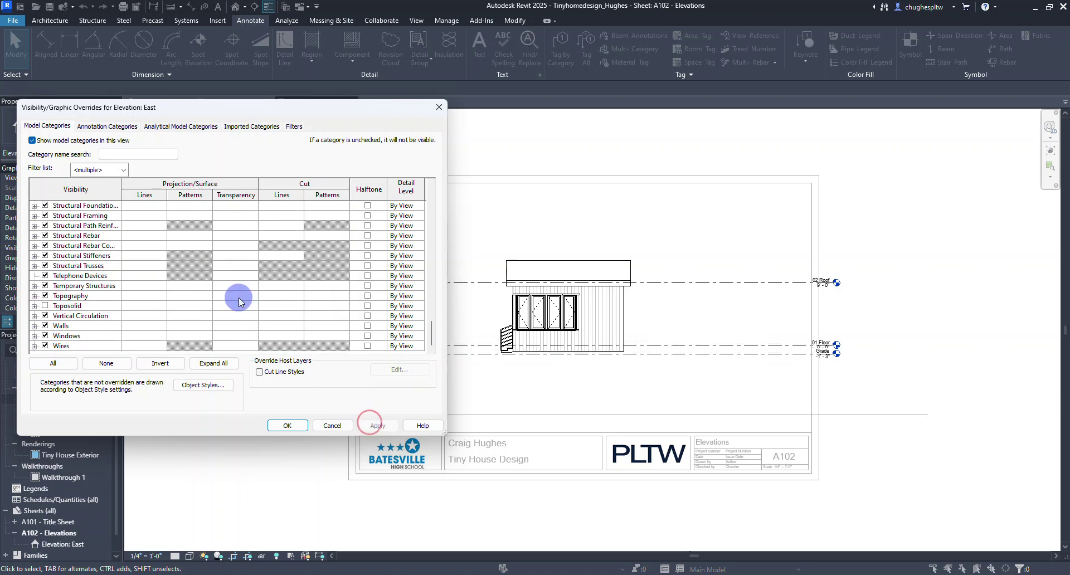
left_click(292, 432)
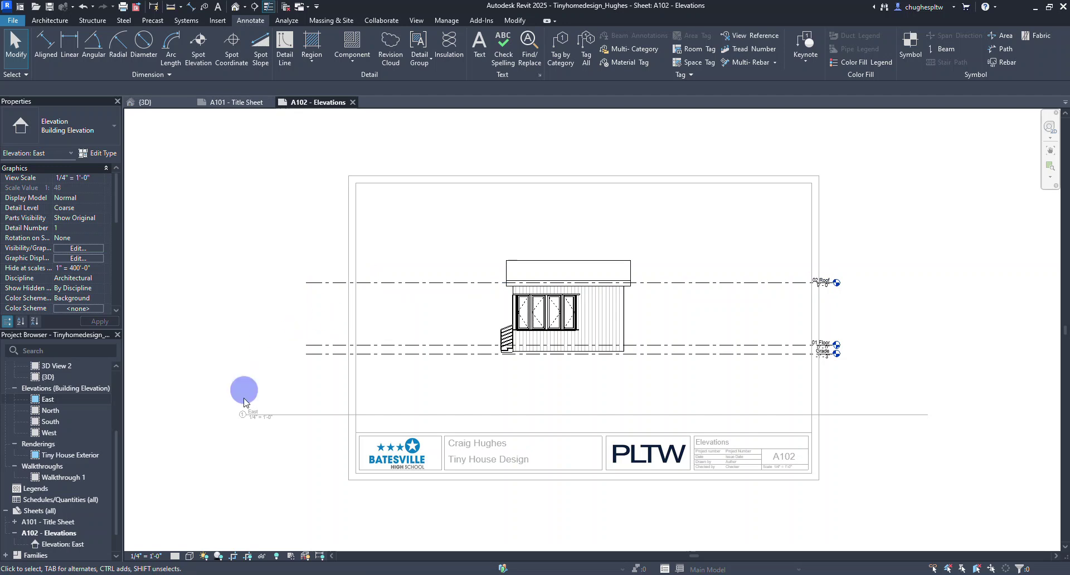
Show the East elevation's crop region and pull its left, right and top edges in around the house
left_click(247, 556)
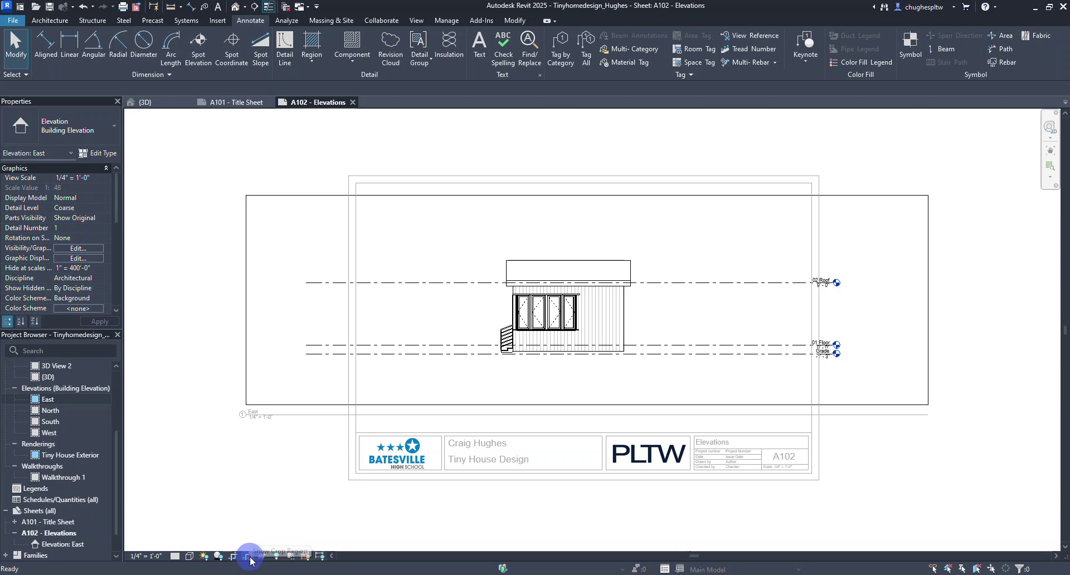
left_click(246, 279)
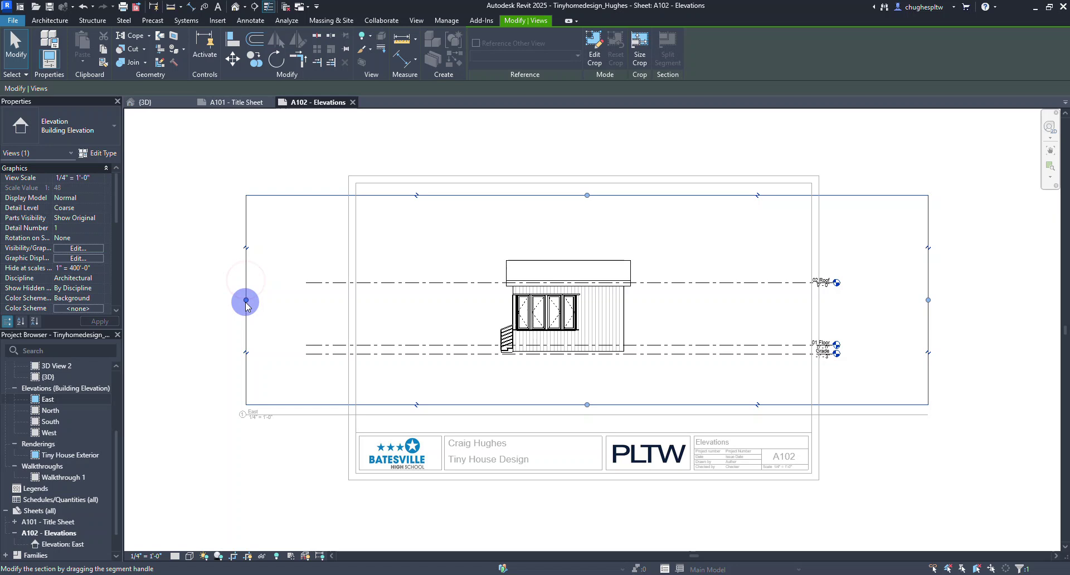
left_click_drag(245, 301, 497, 301)
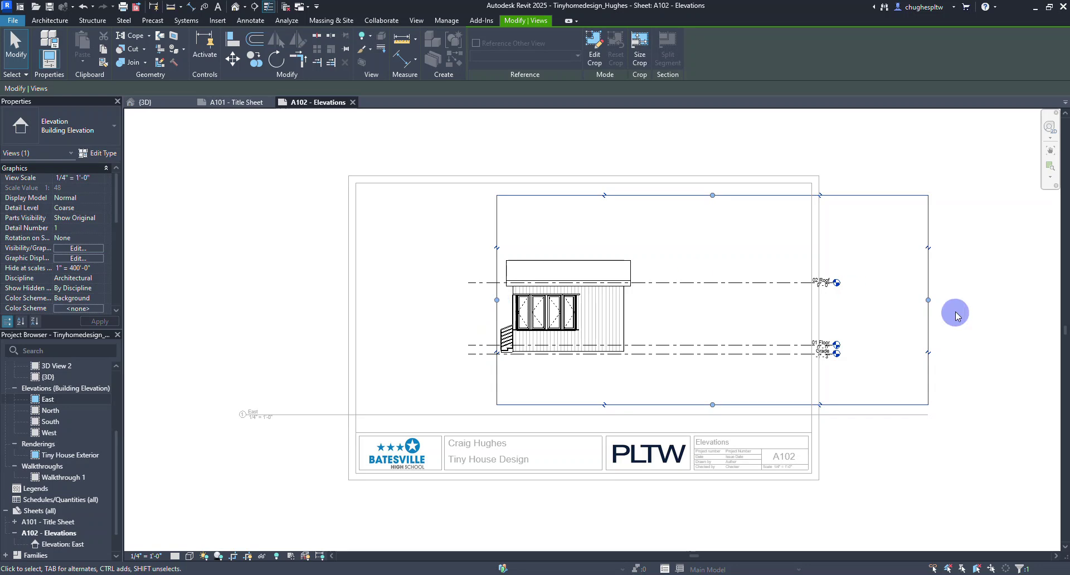
left_click_drag(929, 301, 635, 293)
left_click_drag(566, 194, 574, 258)
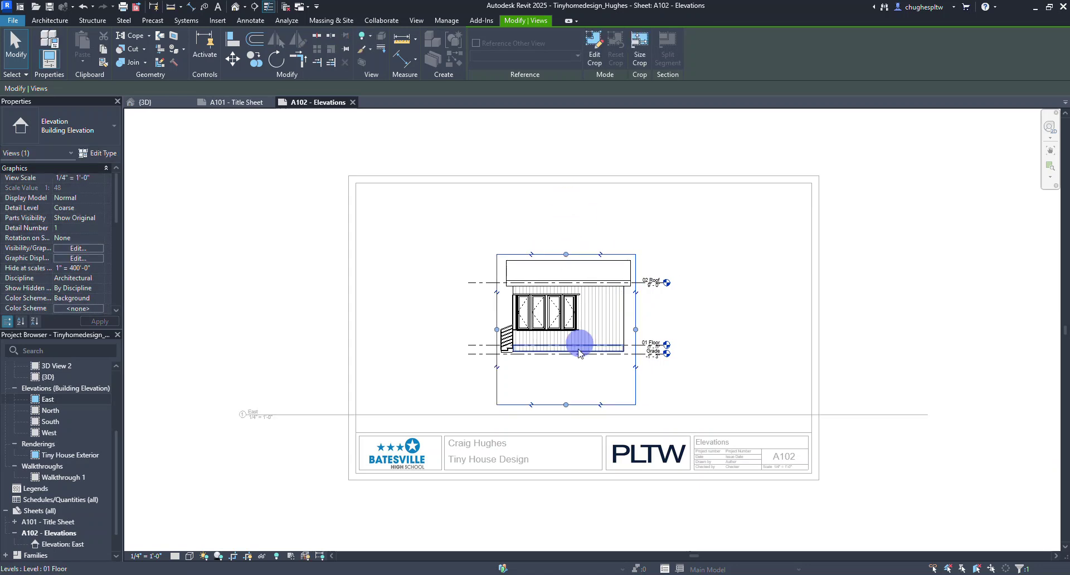
Raise the crop's bottom edge to just below the house, hide the crop region, and return to the sheet
scroll(573, 353, "up", 5)
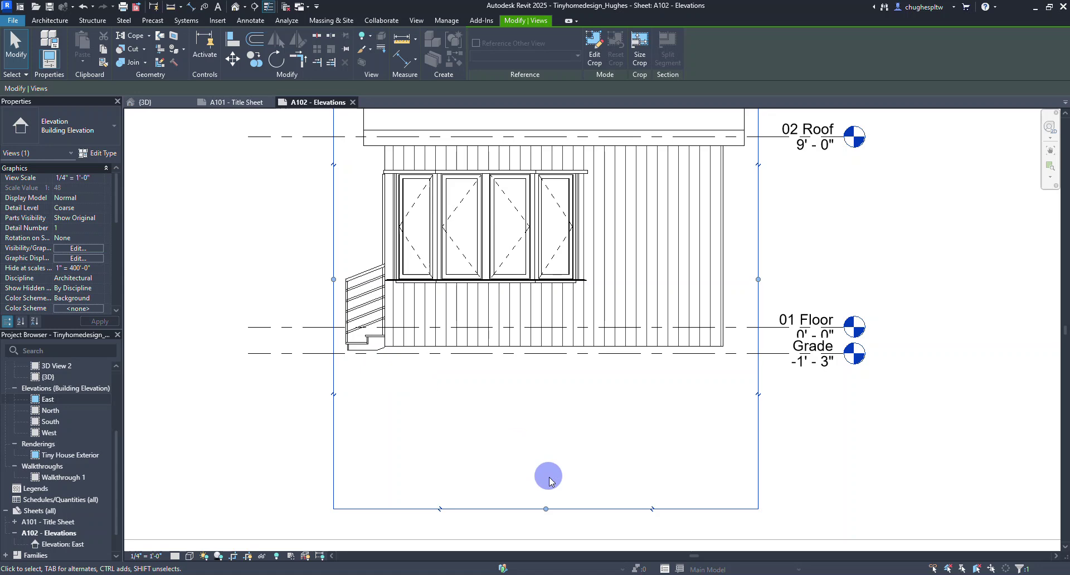
left_click_drag(545, 508, 554, 374)
scroll(553, 374, "up", 2)
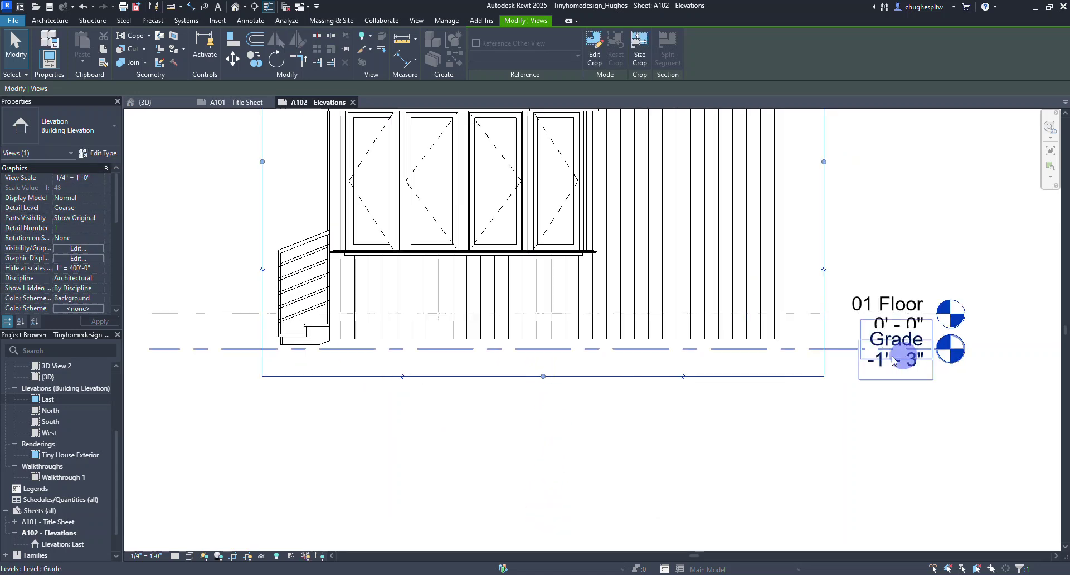
scroll(554, 351, "up", 2)
left_click_drag(532, 400, 532, 363)
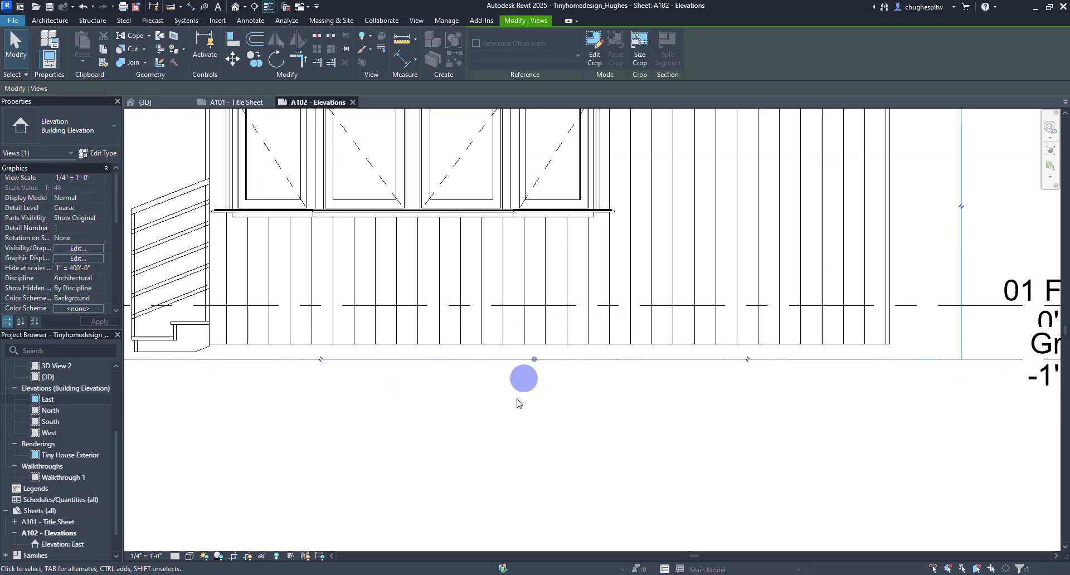
scroll(547, 427, "down", 2)
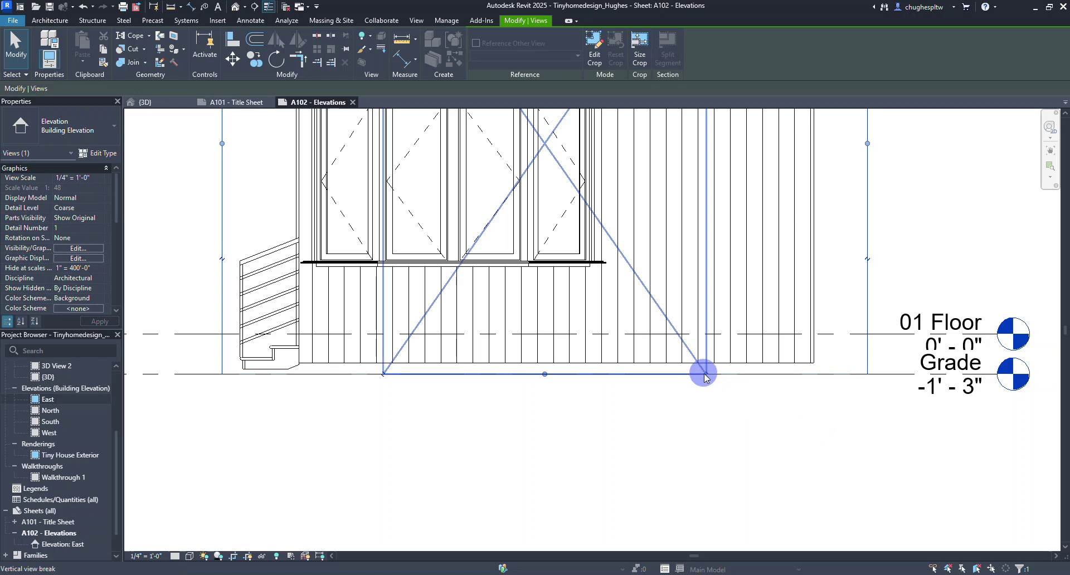
scroll(506, 356, "up", 2)
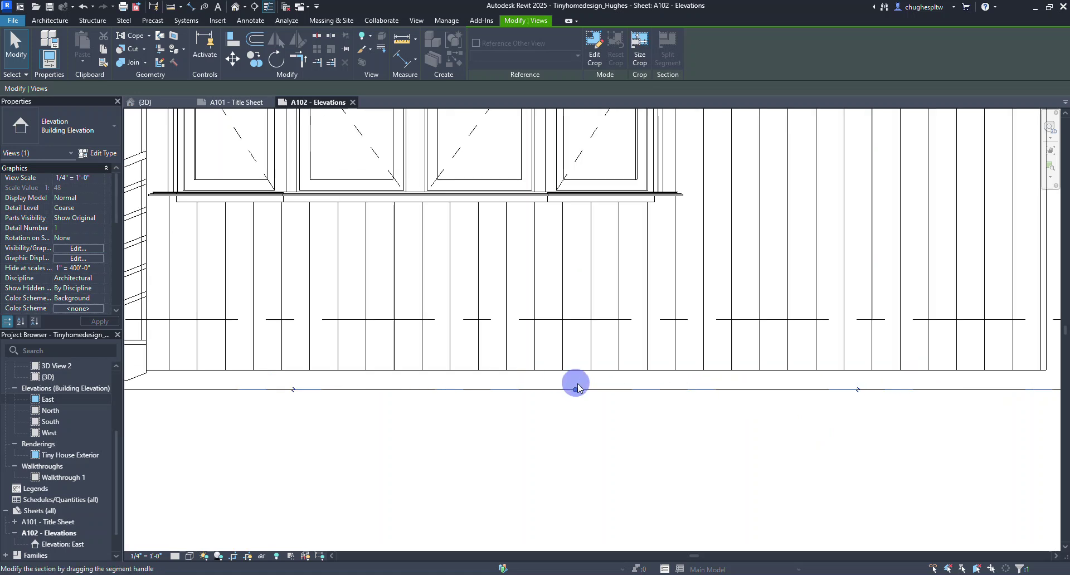
left_click_drag(576, 388, 575, 389)
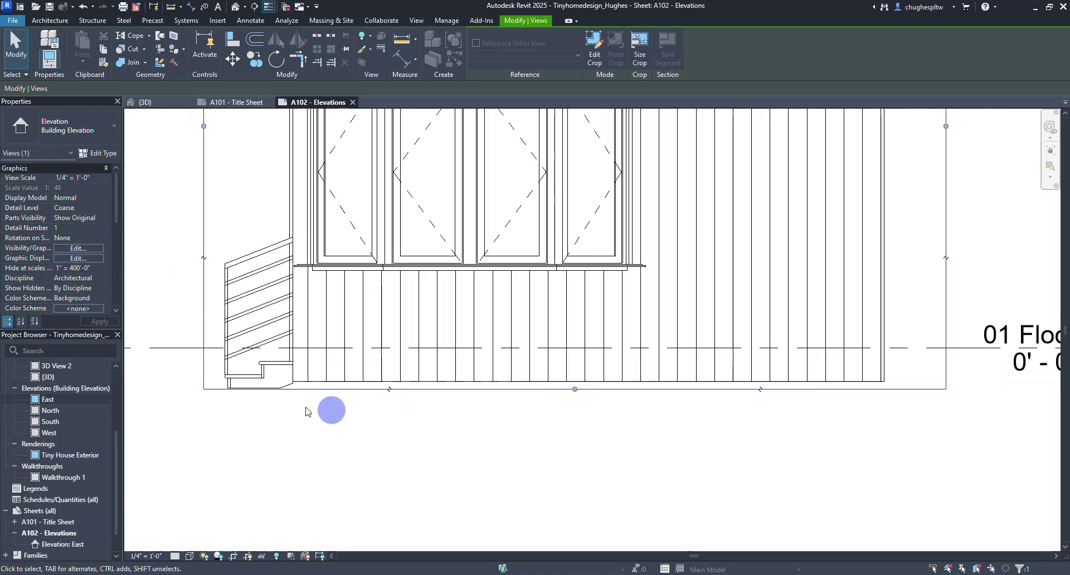
scroll(232, 399, "up", 6)
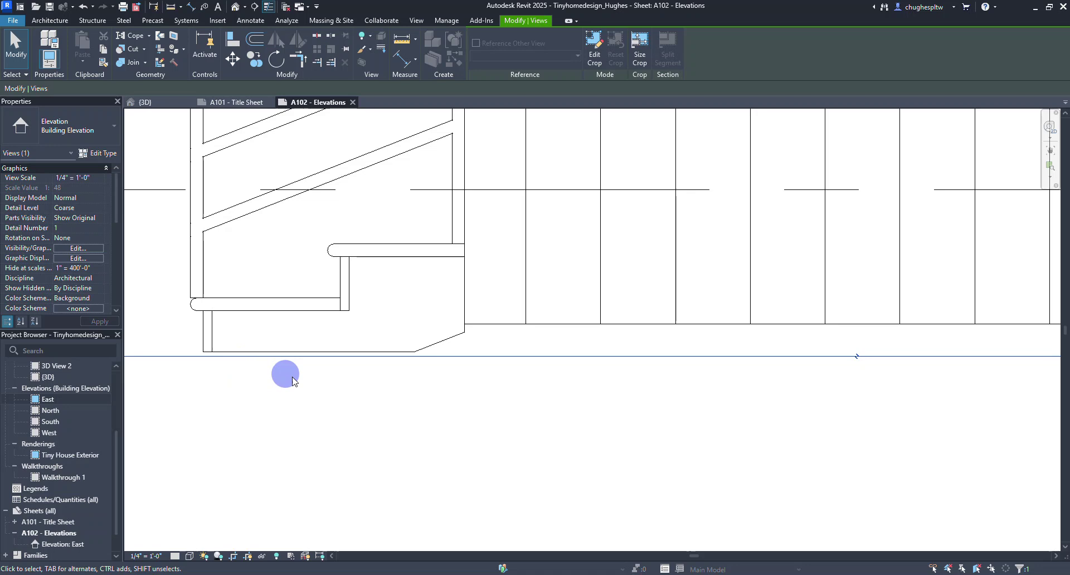
scroll(276, 376, "down", 6)
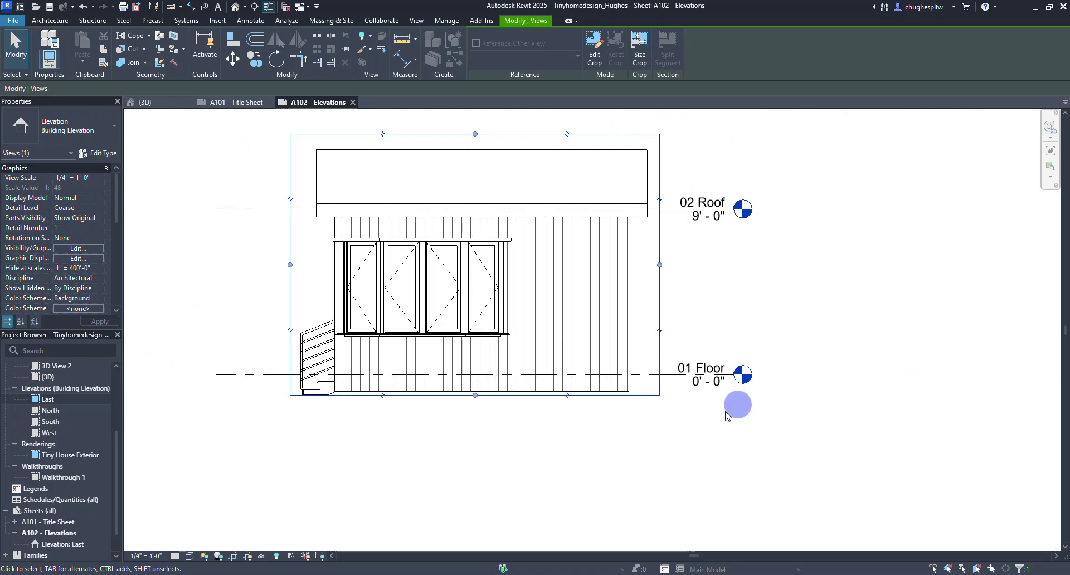
scroll(728, 424, "down", 3)
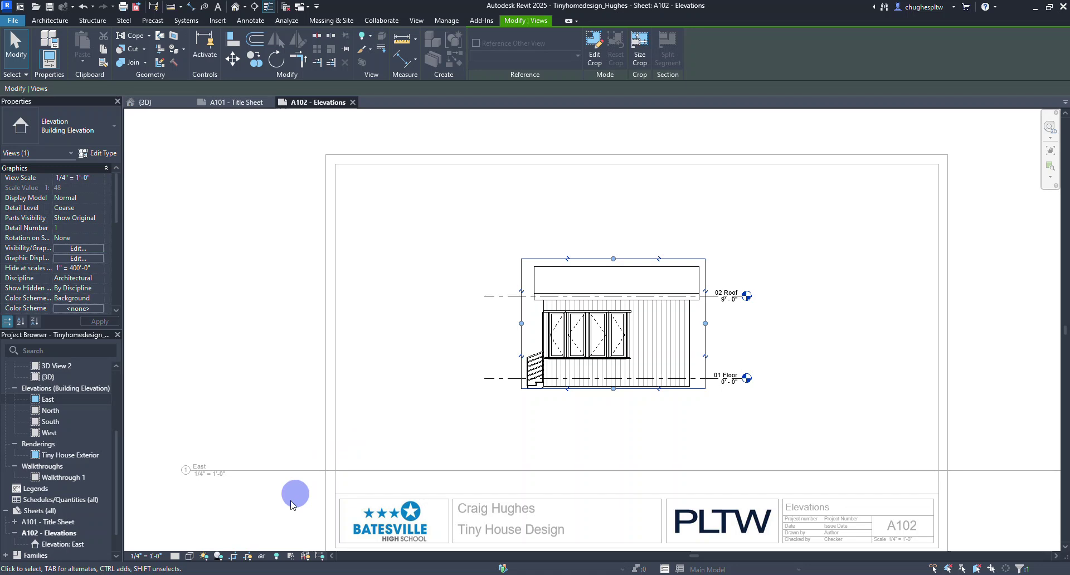
left_click(248, 557)
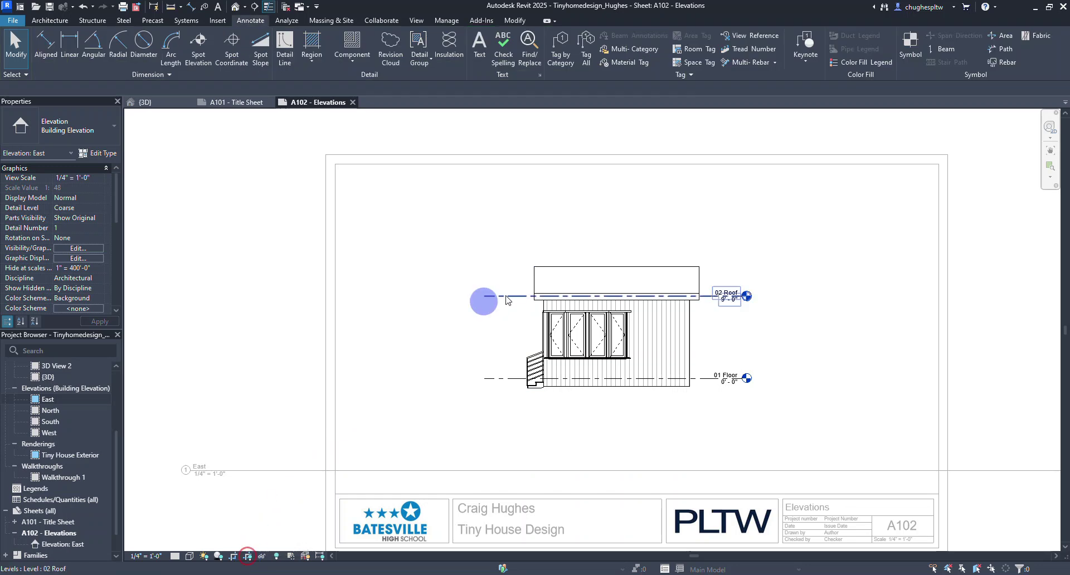
double_click(255, 245)
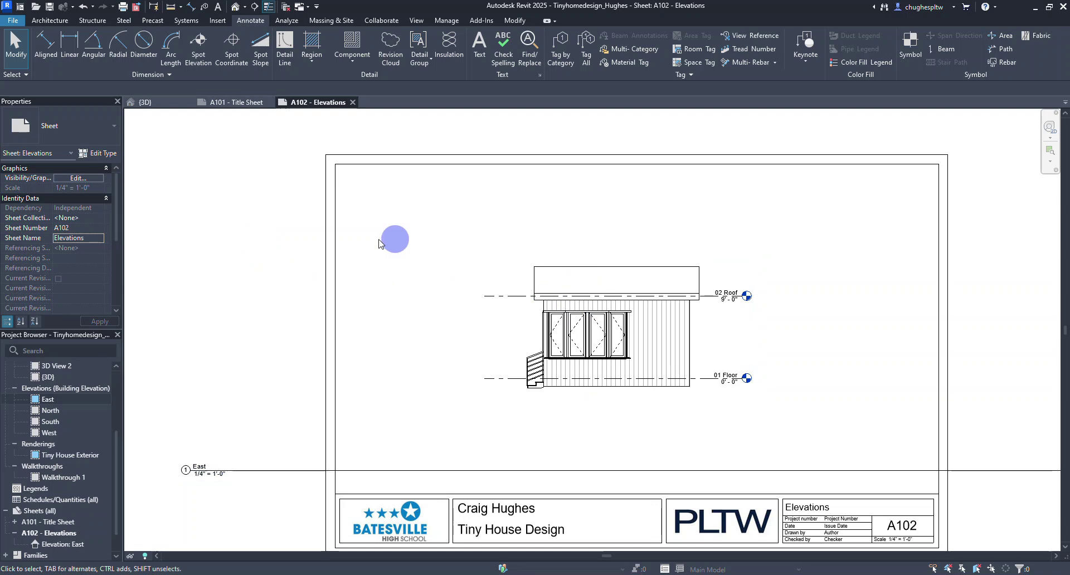
Move the East viewport to the sheet's top-left and set its title directly beneath the elevation
left_click_drag(630, 333, 497, 255)
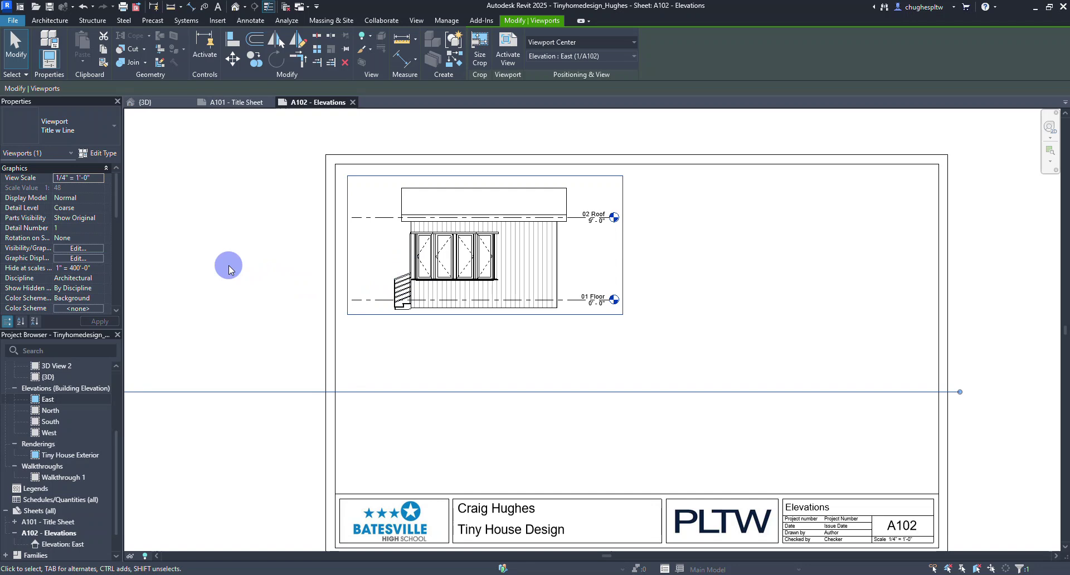
scroll(281, 303, "down", 2)
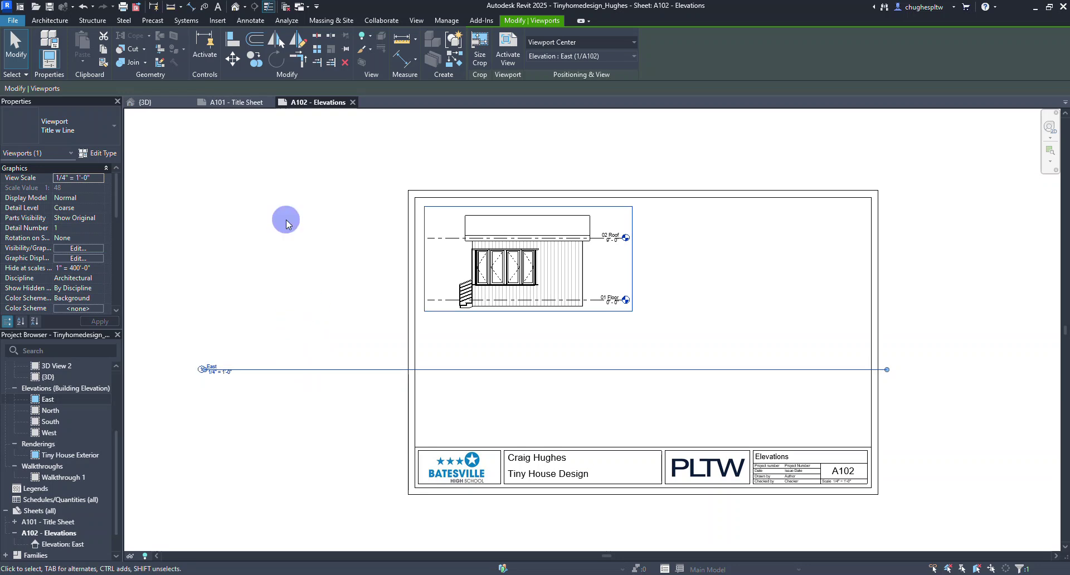
left_click(303, 276)
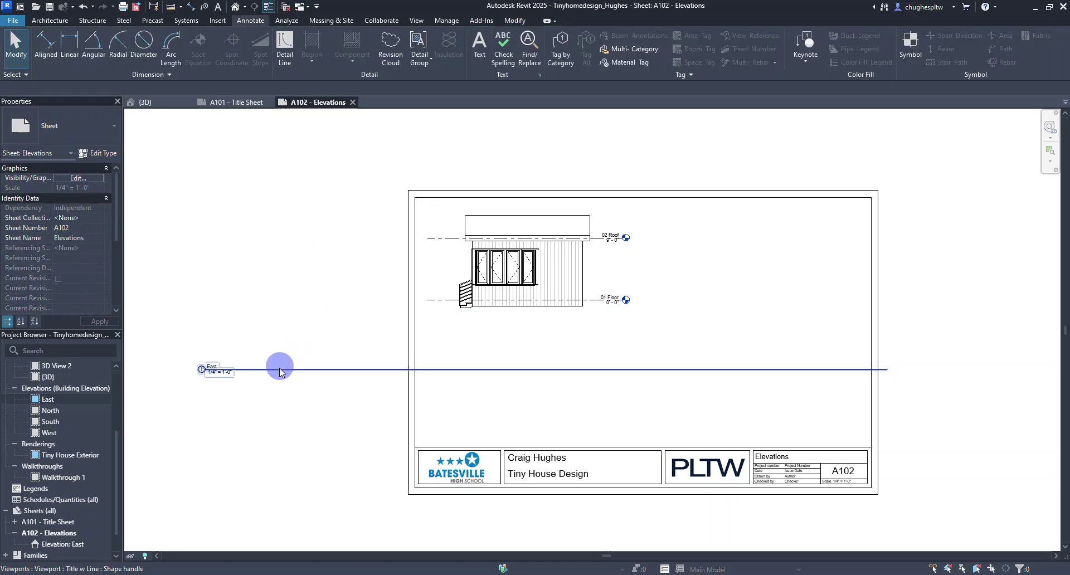
left_click_drag(279, 369, 506, 319)
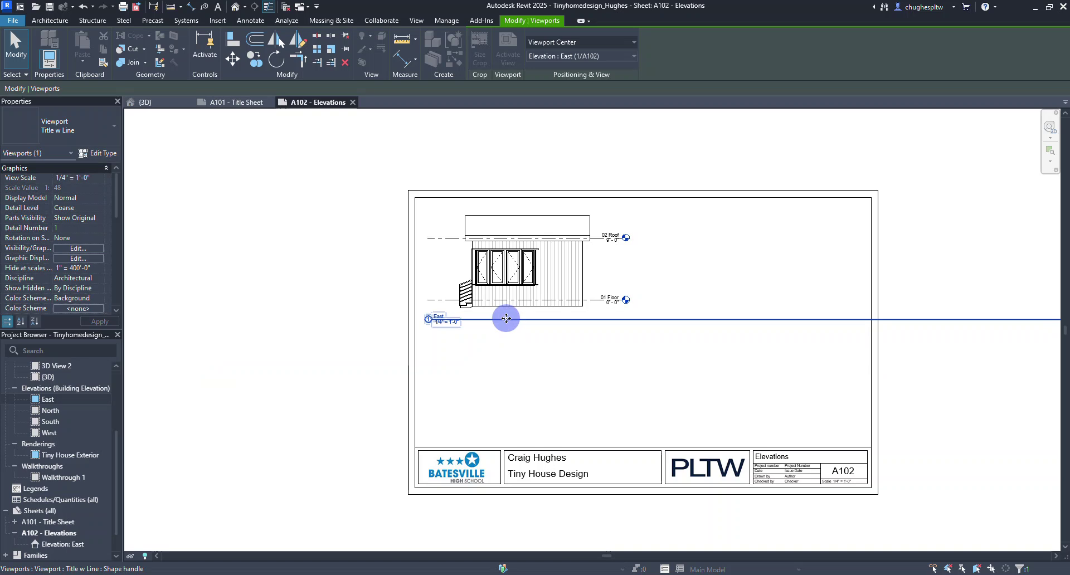
middle_click_drag(745, 375, 524, 382)
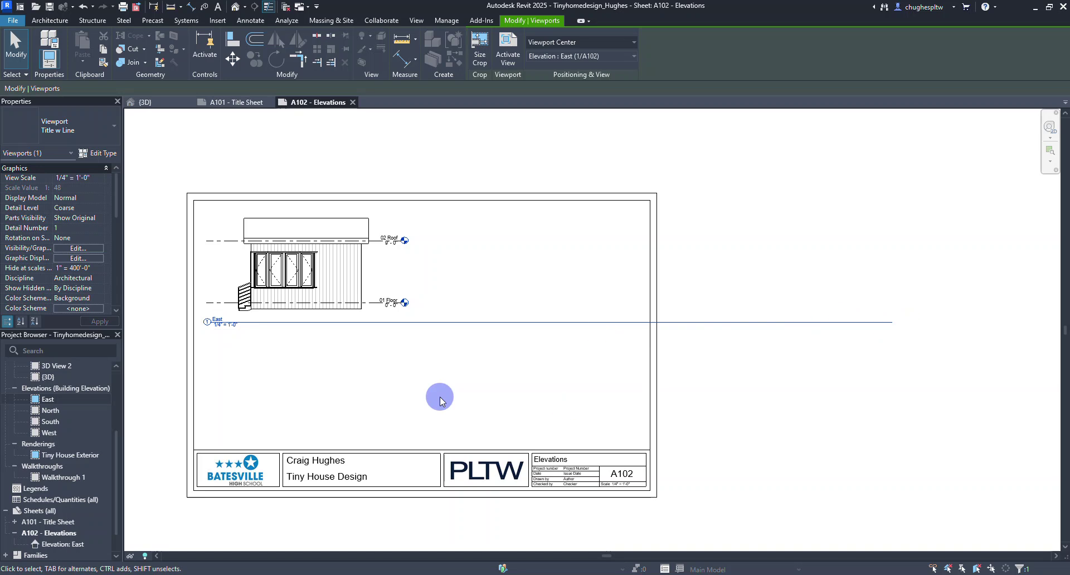
Shorten the East title line to the viewport's width and pan to show the whole title block
left_click(312, 264)
left_click_drag(897, 324, 408, 322)
scroll(399, 303, "up", 4)
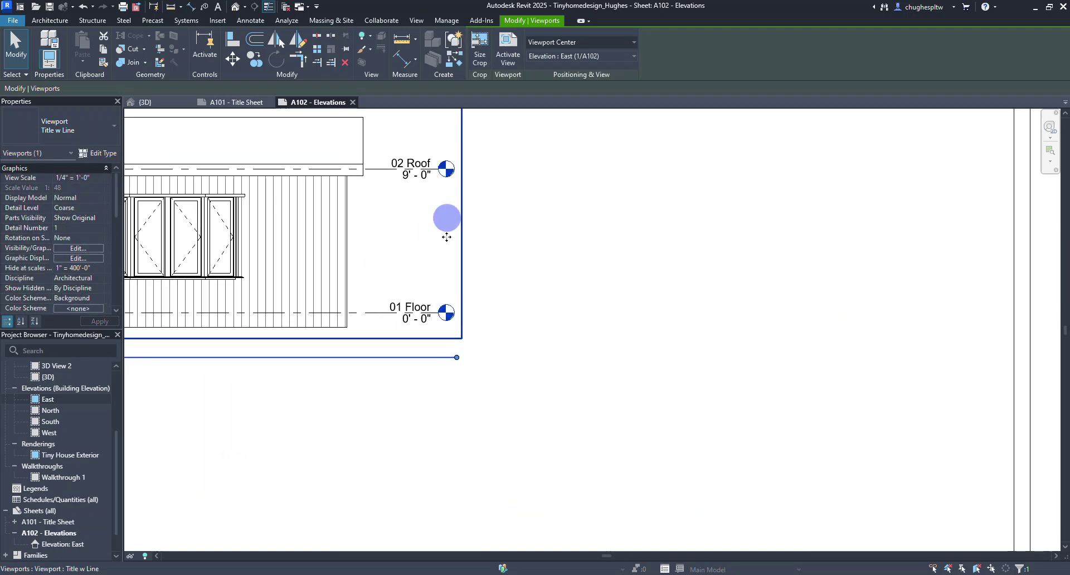
scroll(584, 337, "down", 3)
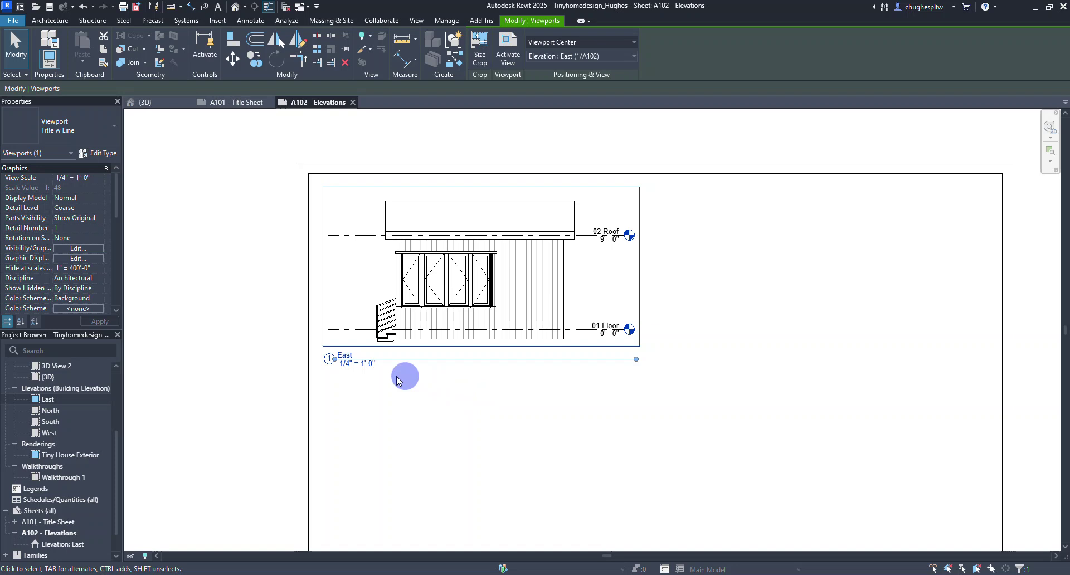
left_click(598, 414)
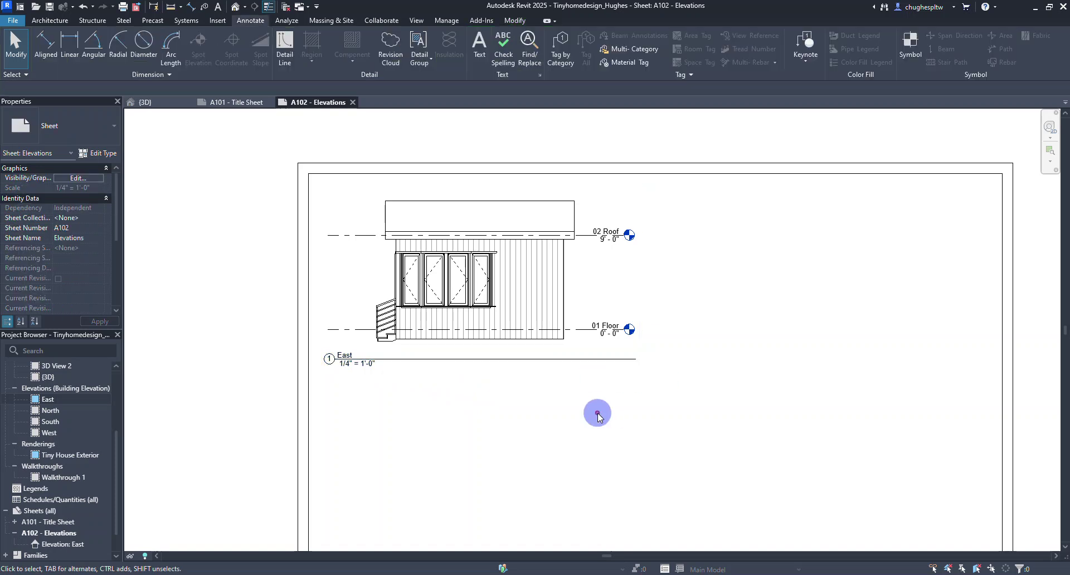
scroll(724, 437, "down", 2)
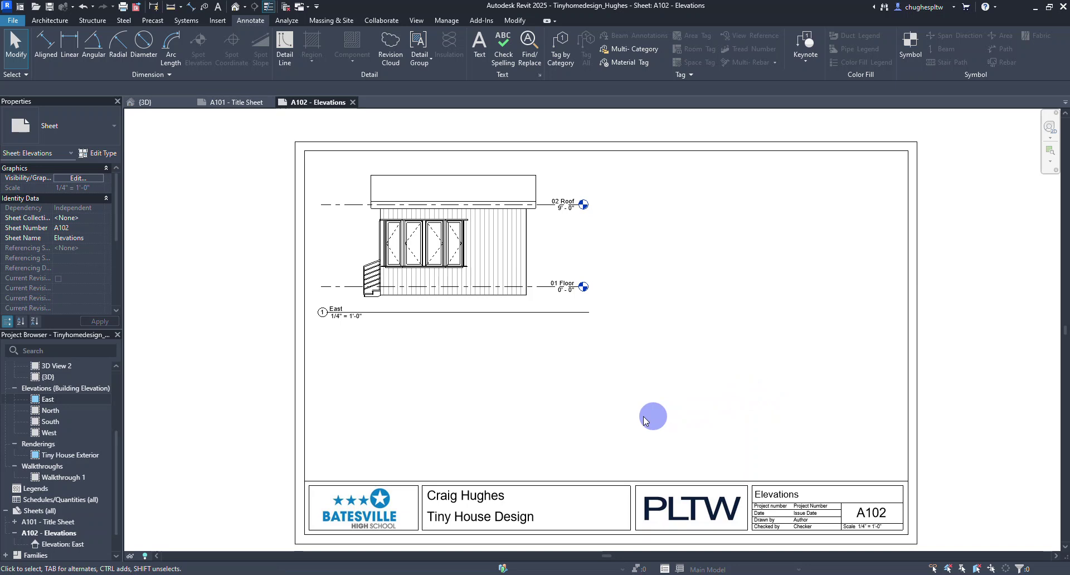
middle_click_drag(641, 415, 635, 408)
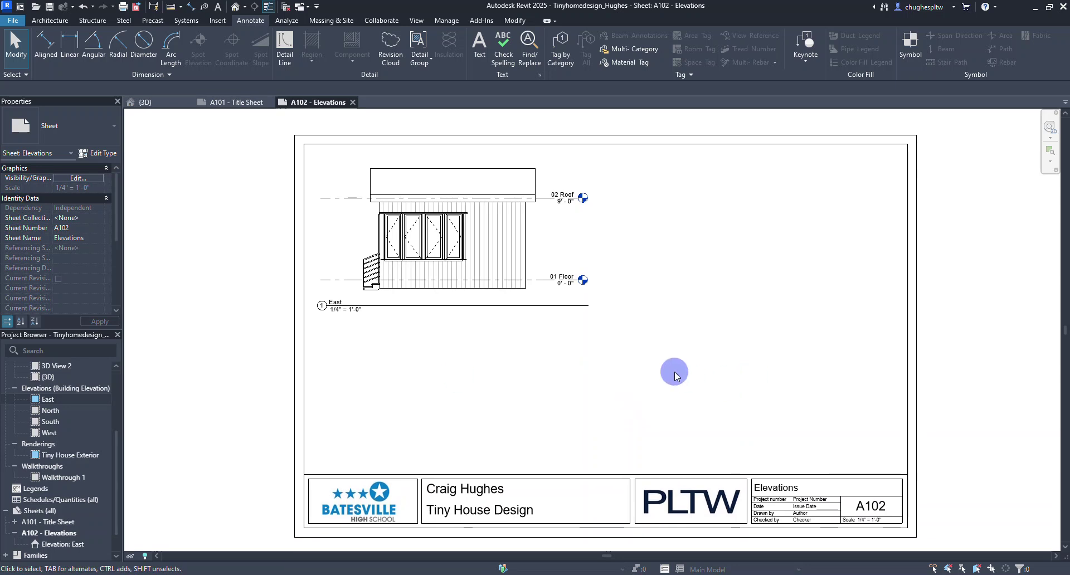
Place the North elevation viewport on sheet A102 beside the East view
left_click(53, 411)
left_click_drag(591, 384, 721, 346)
scroll(557, 340, "down", 2)
left_click(616, 333)
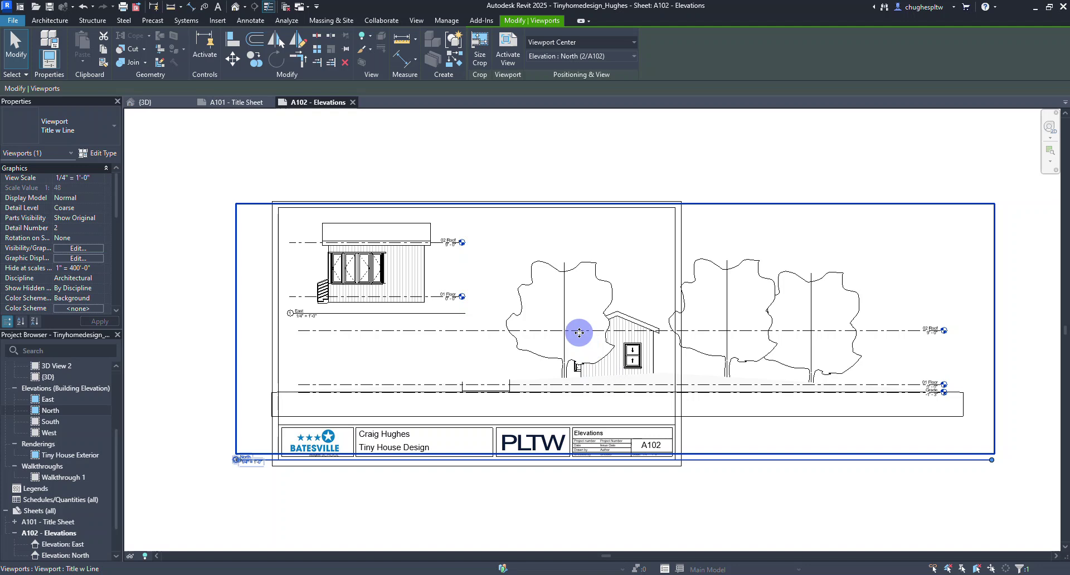
Activate the North viewport and hide its Planting and Toposolid categories in visibility settings
double_click(581, 313)
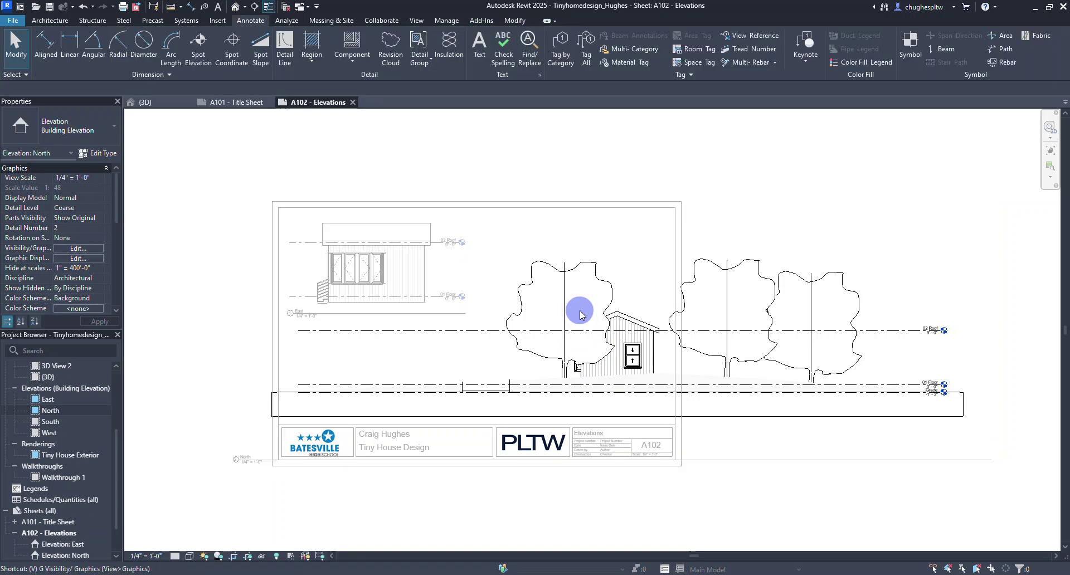
key("g")
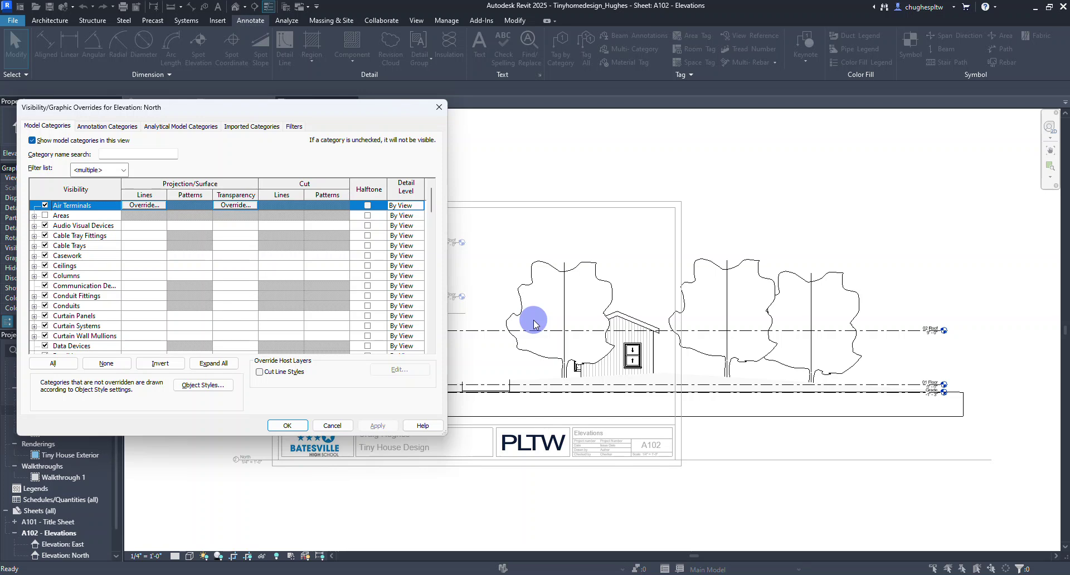
key("p")
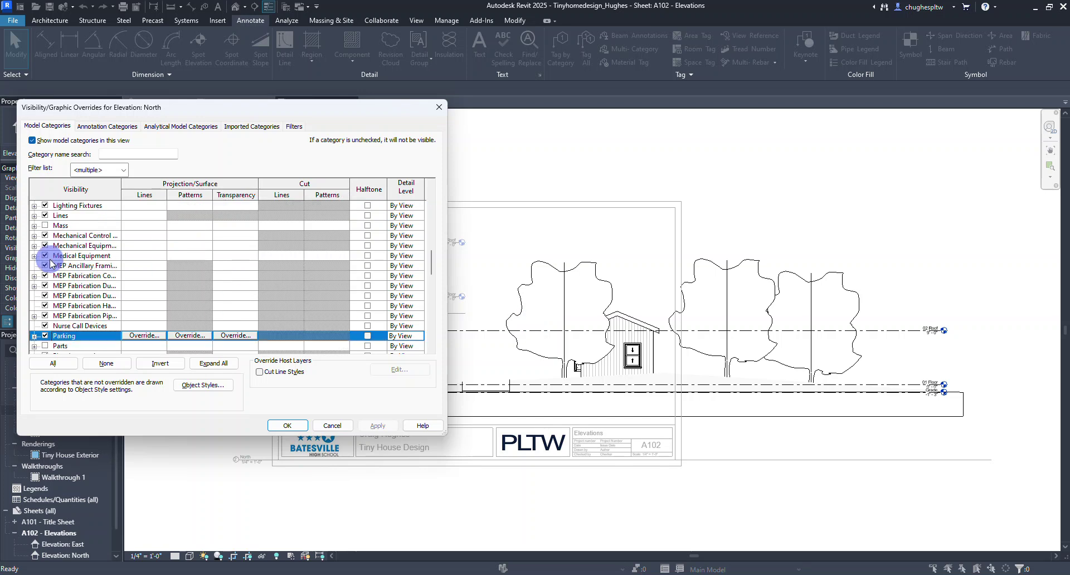
scroll(64, 274, "down", 4)
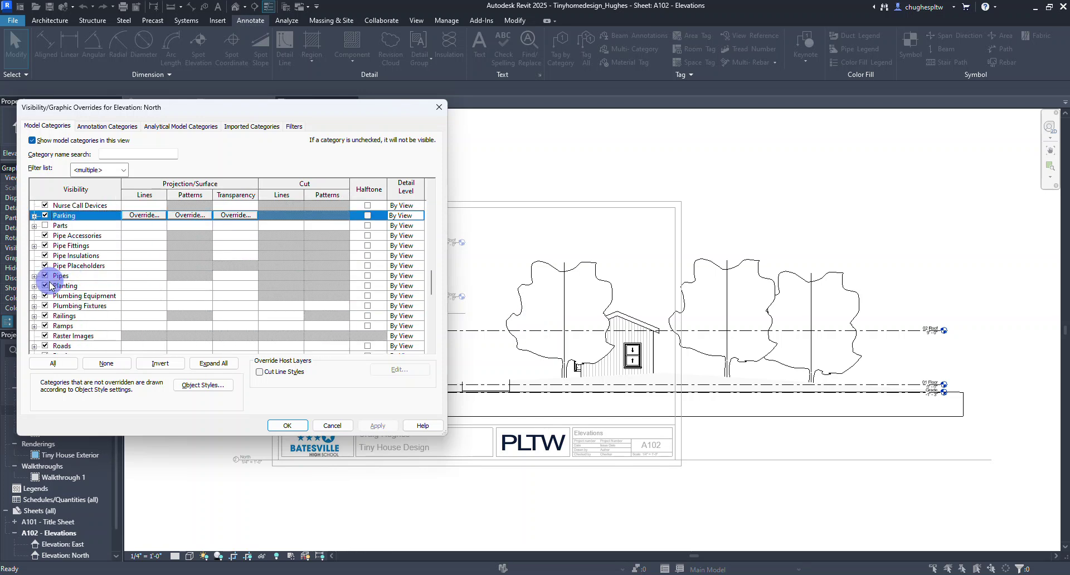
left_click(50, 286)
key("t")
scroll(78, 295, "down", 2)
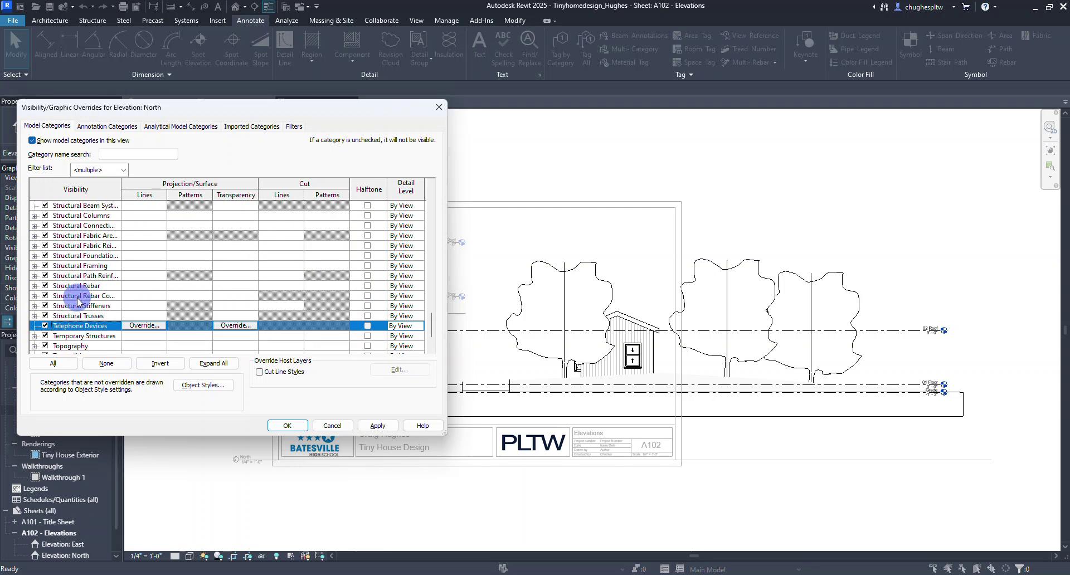
left_click(44, 307)
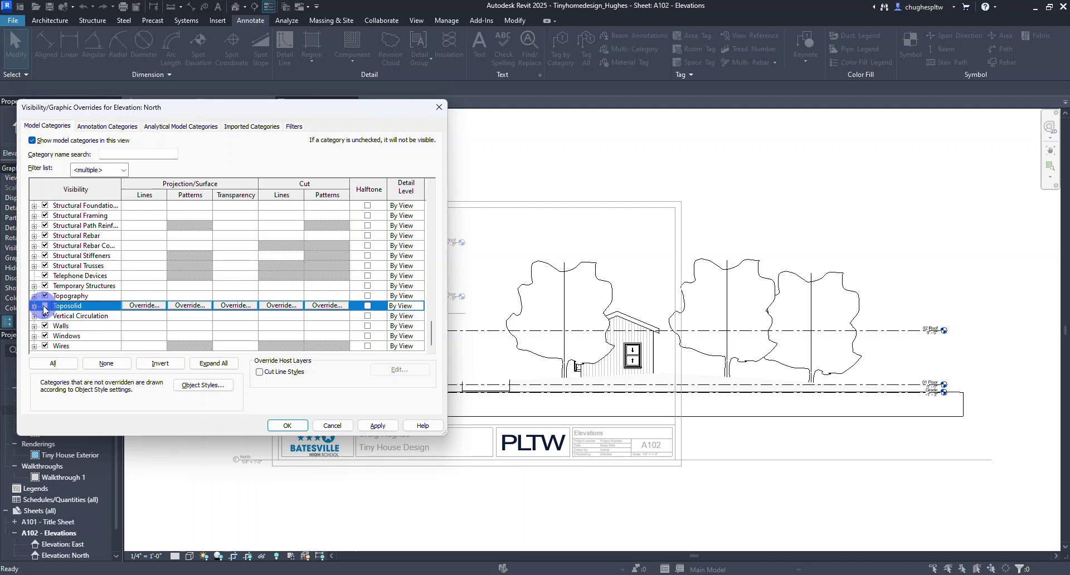
left_click(285, 426)
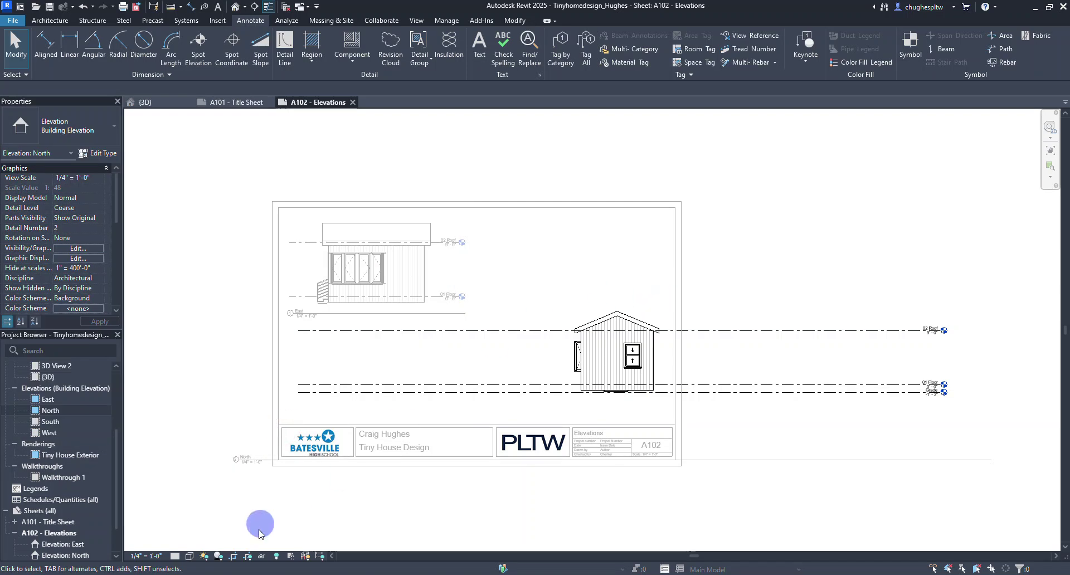
Show the North elevation's crop region and pull its left, top and right edges in around the house
left_click(248, 555)
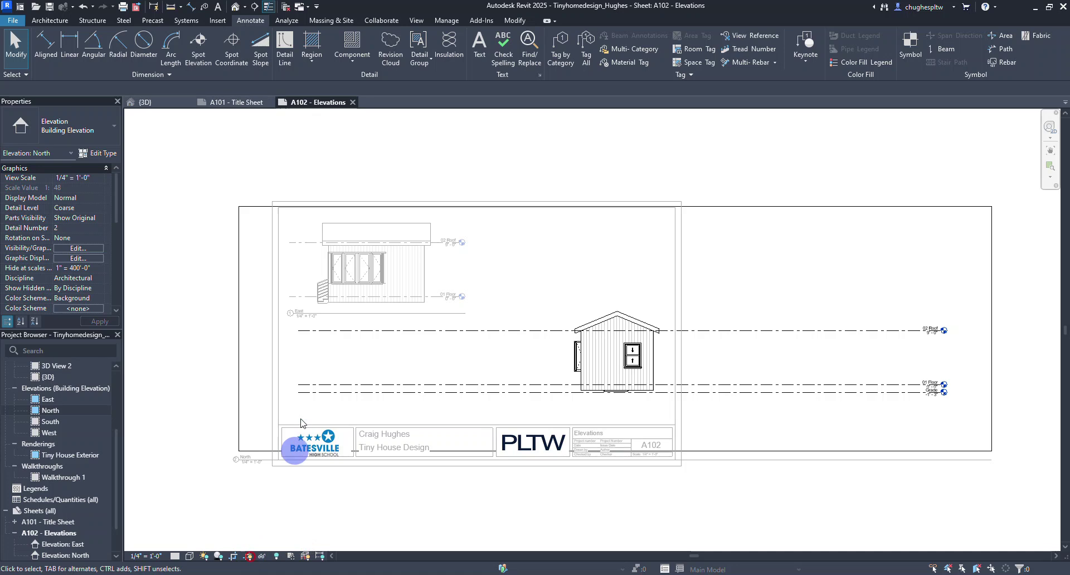
left_click(239, 343)
left_click_drag(239, 330, 567, 327)
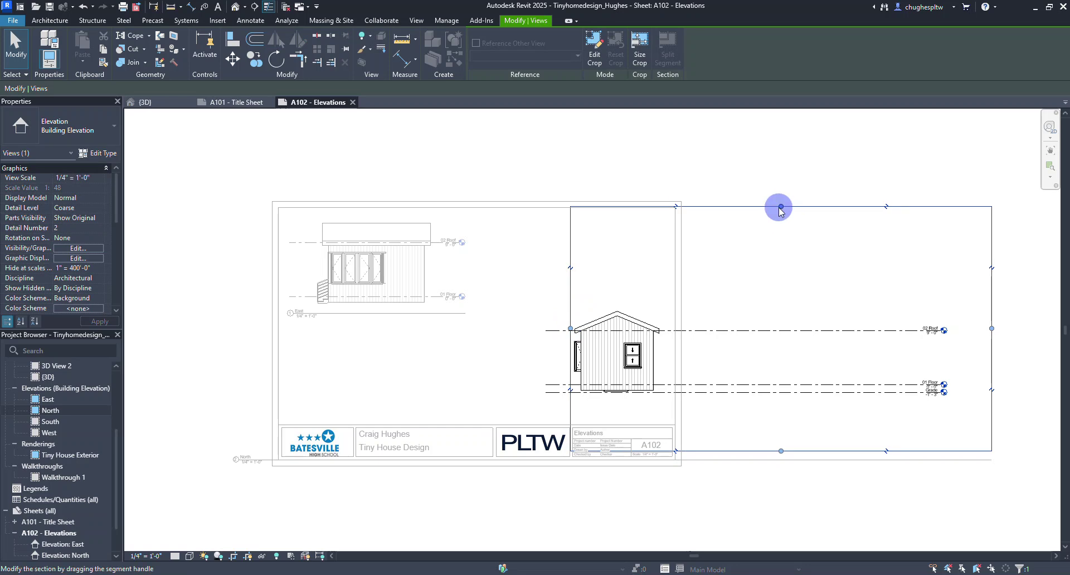
left_click_drag(779, 207, 780, 309)
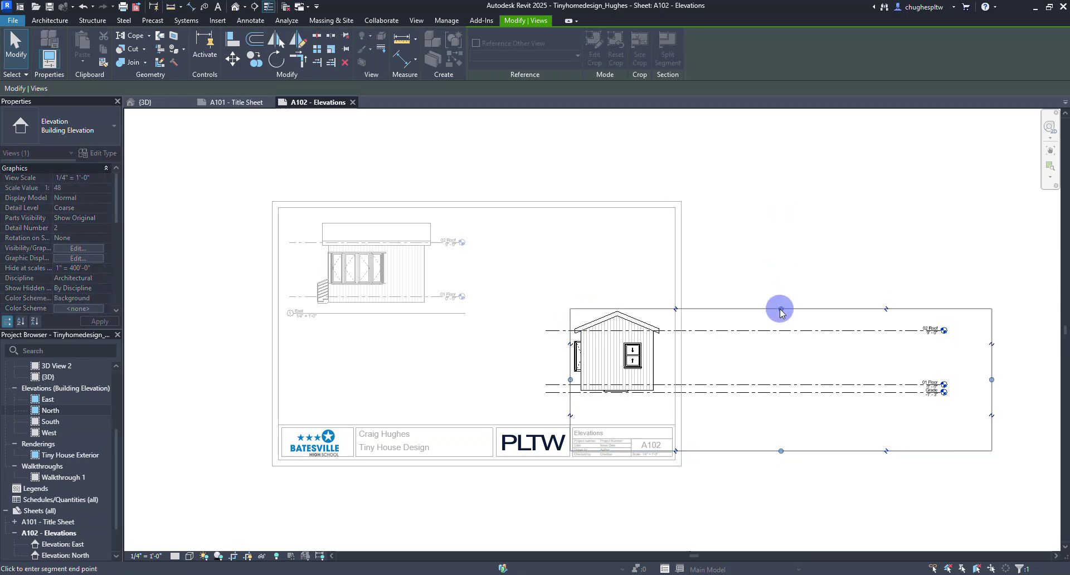
left_click_drag(993, 378, 663, 384)
Raise the crop's bottom edge to just below Grade, then hide the crop region
scroll(644, 405, "up", 3)
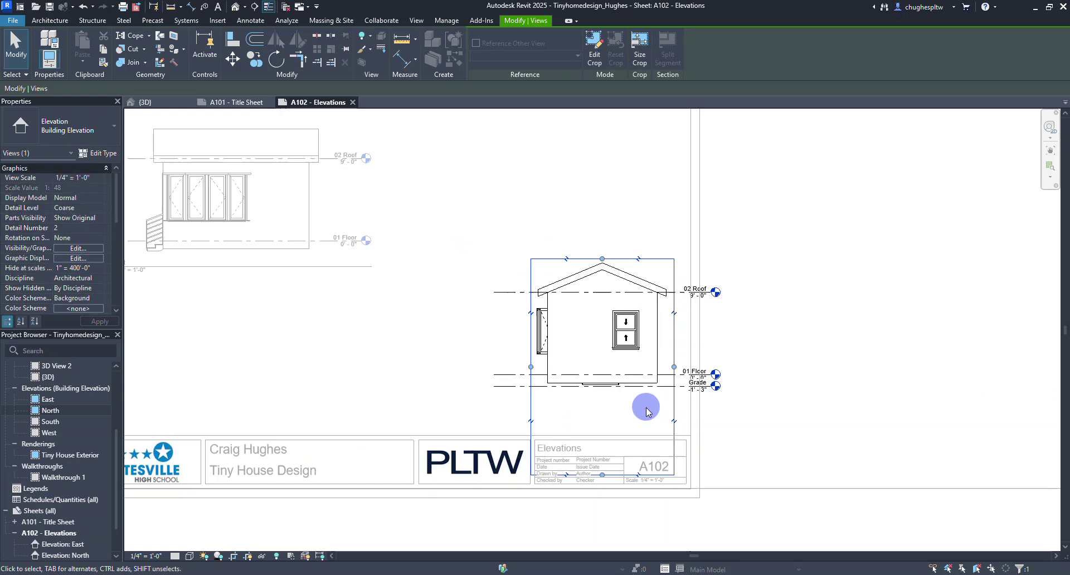
left_click_drag(596, 408, 584, 363)
scroll(597, 396, "up", 5)
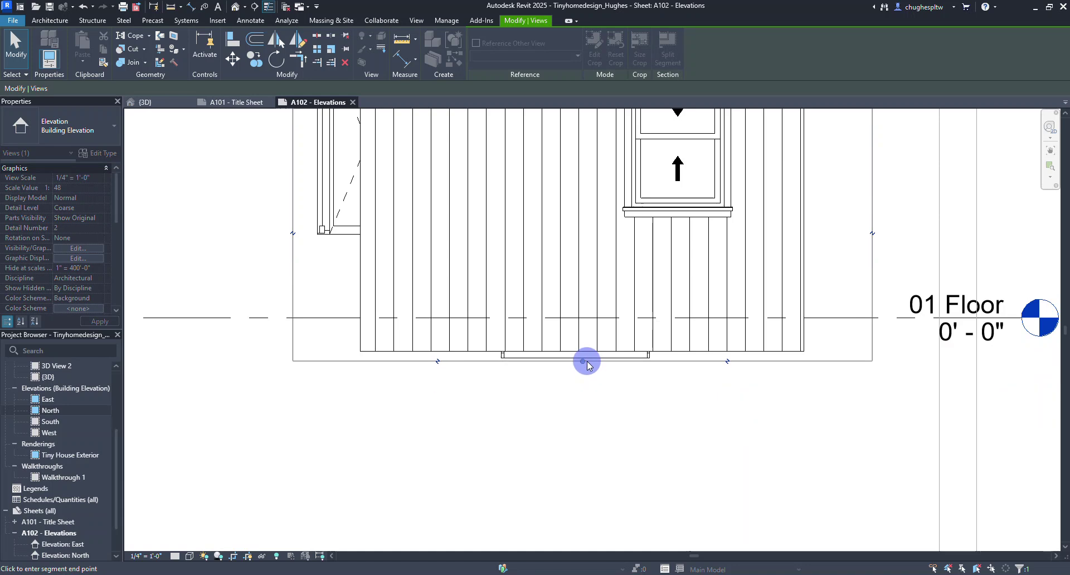
left_click(616, 411)
scroll(616, 409, "down", 5)
scroll(602, 418, "down", 3)
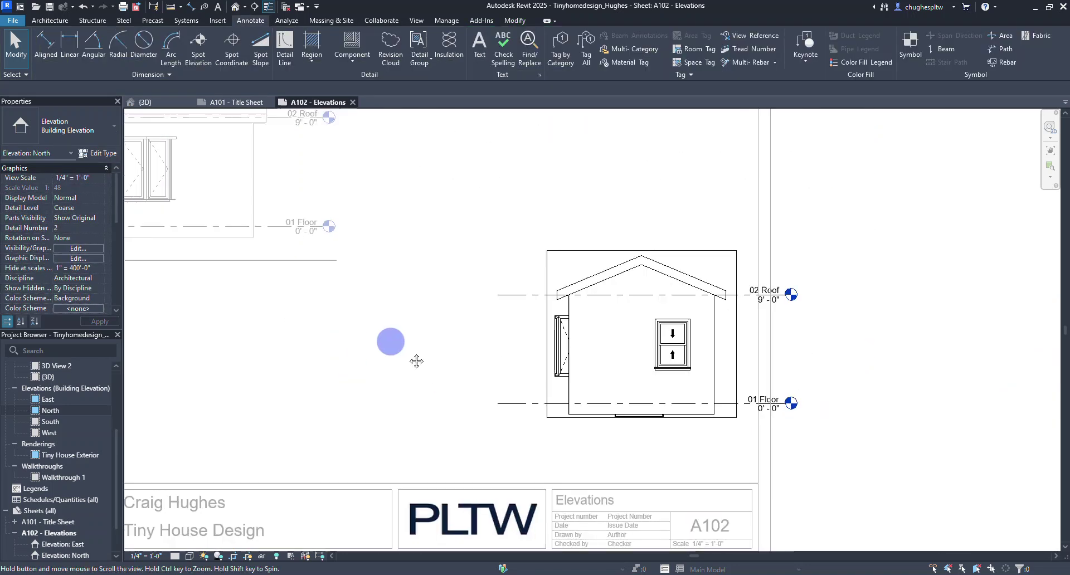
left_click(247, 560)
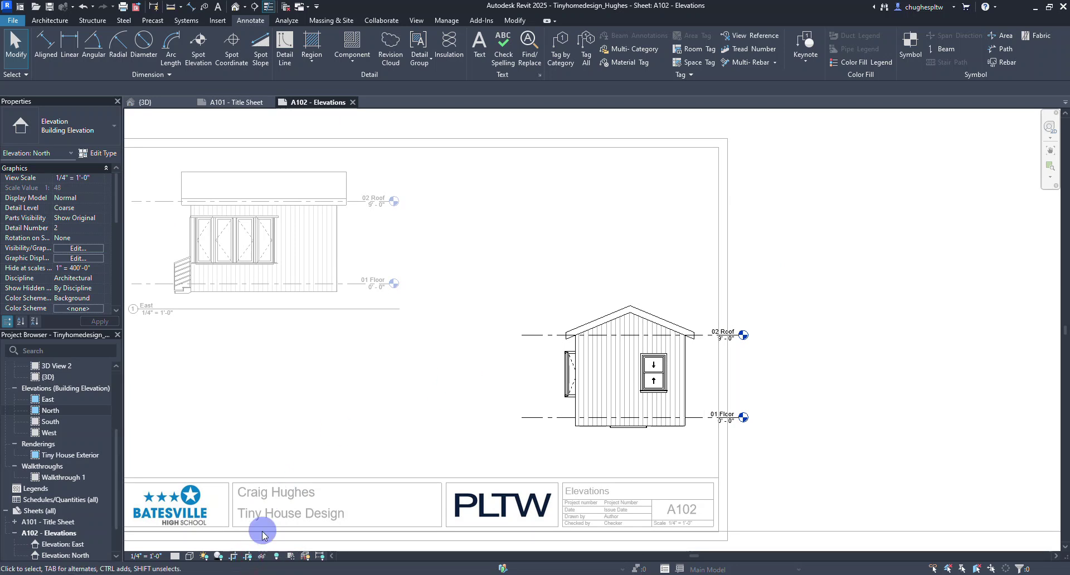
scroll(485, 372, "down", 2)
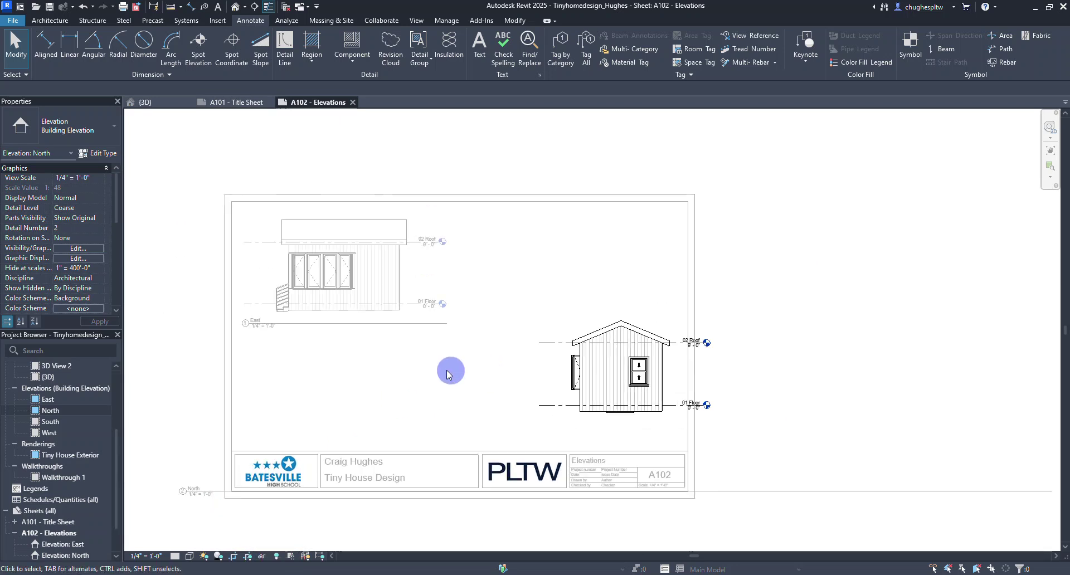
Move the North viewport to the sheet's top right, aligned beside the East view
left_click_drag(617, 375, 565, 276)
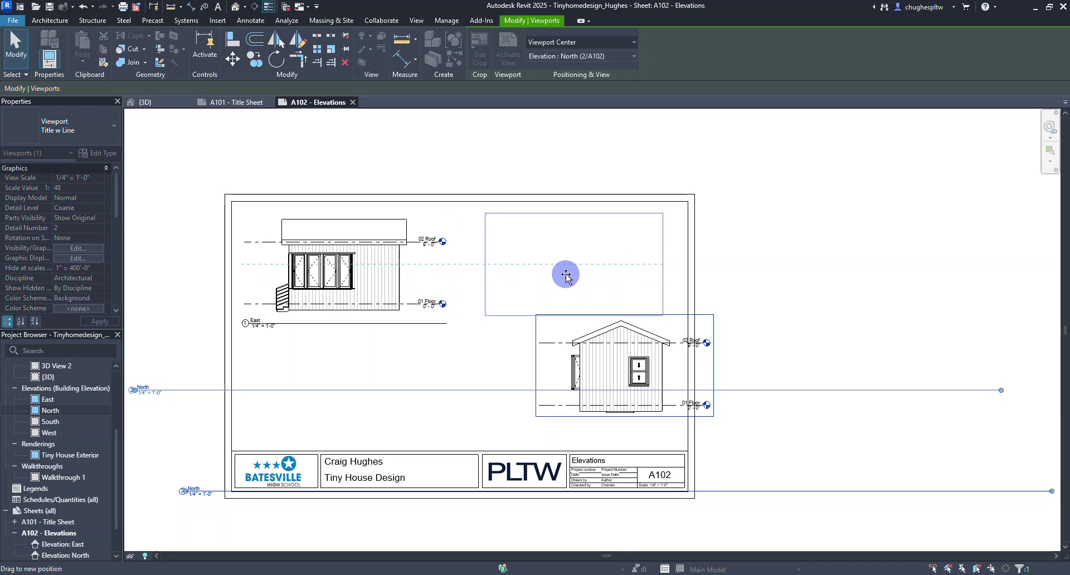
left_click_drag(565, 275, 566, 275)
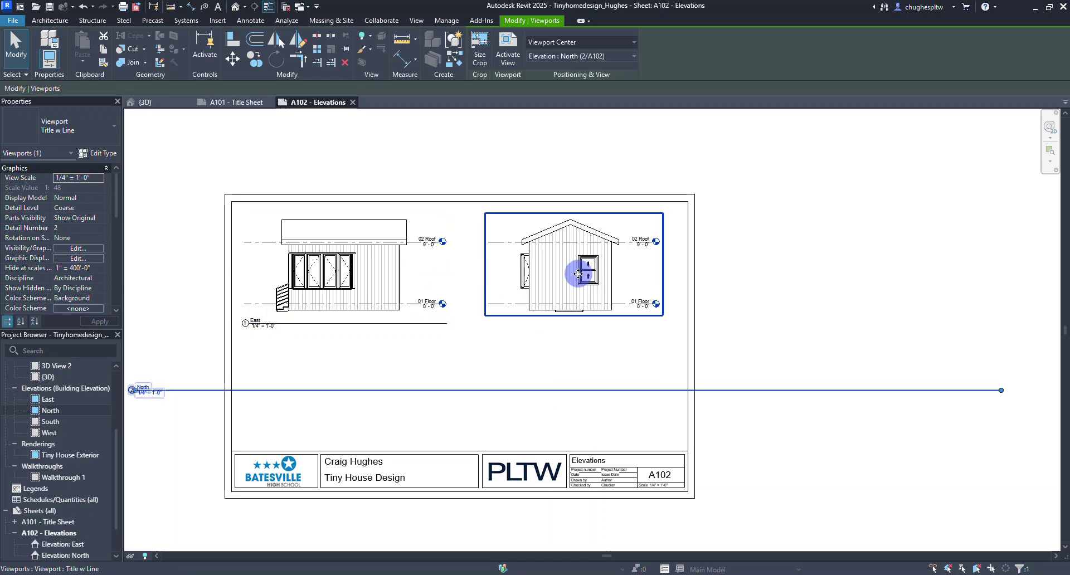
left_click(503, 354)
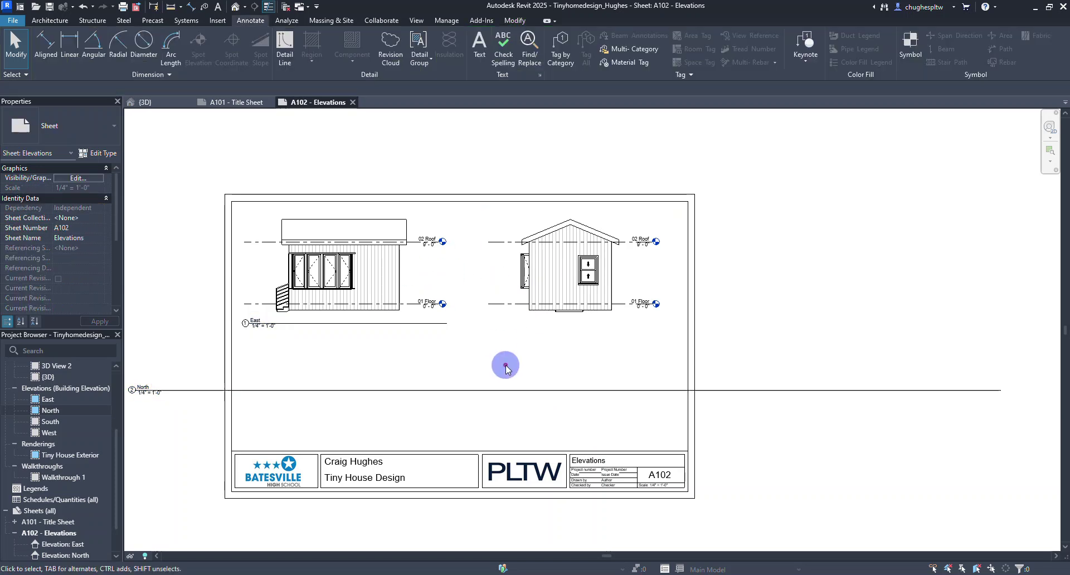
middle_click_drag(505, 363, 432, 363)
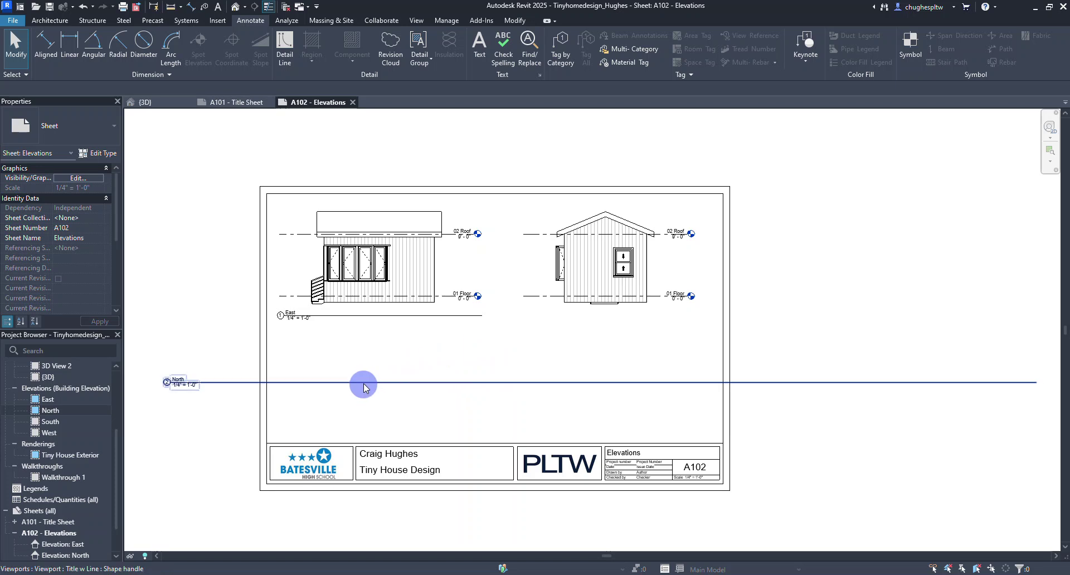
left_click_drag(360, 382, 670, 309)
left_click(492, 344)
scroll(503, 323, "up", 3)
scroll(503, 323, "up", 1)
key("Escape")
Shorten the North viewport's title line to match the elevation's width
scroll(752, 401, "down", 5)
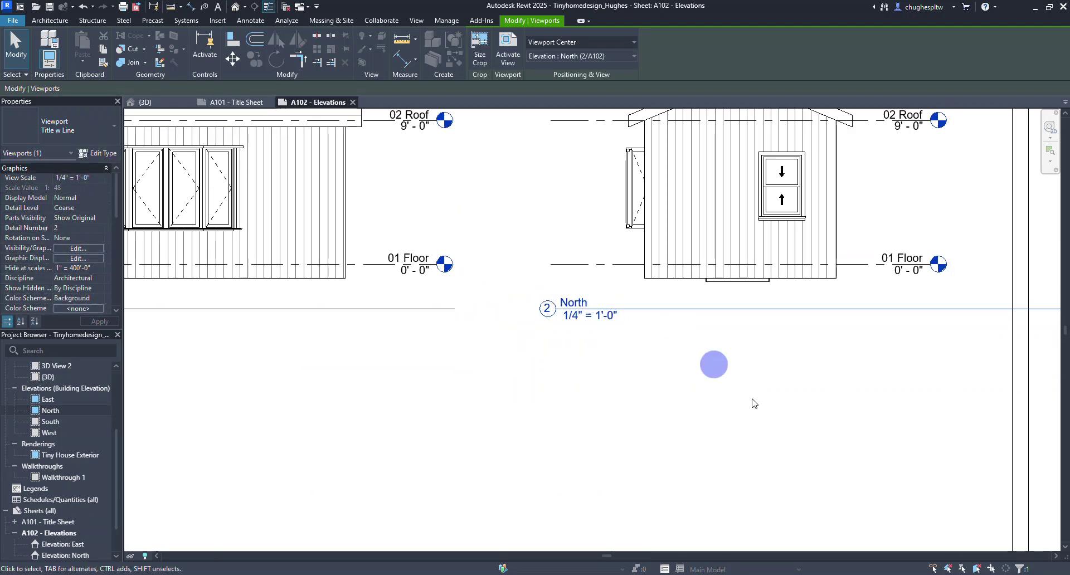
scroll(471, 402, "down", 3)
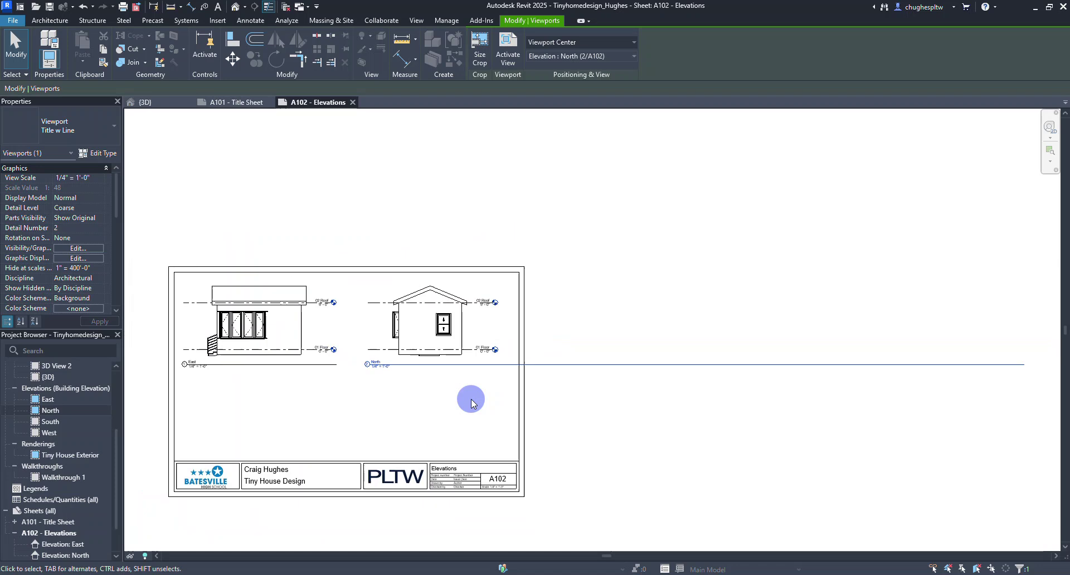
middle_click_drag(661, 422, 668, 399)
scroll(666, 394, "up", 1)
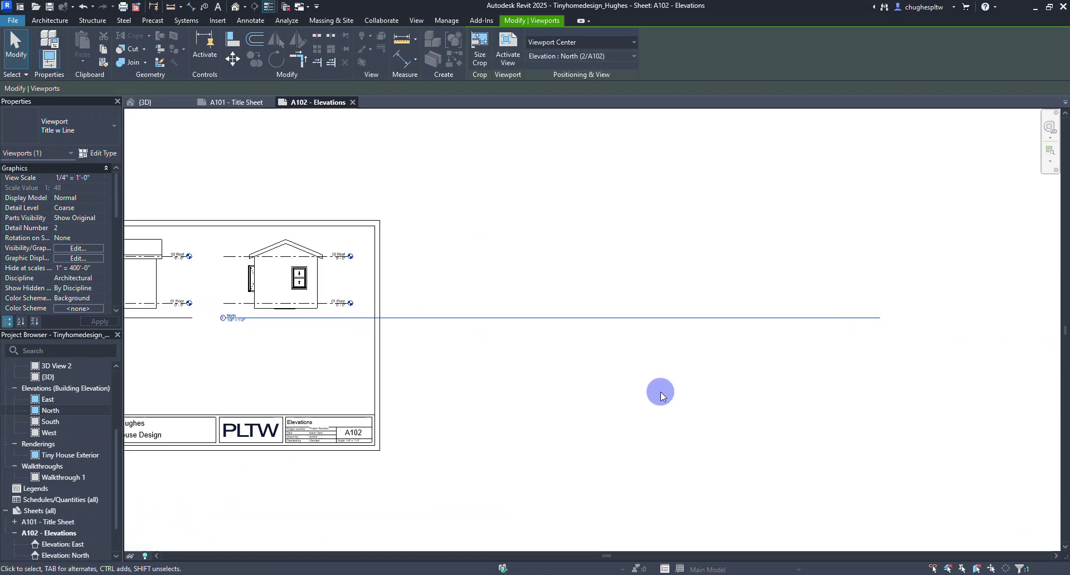
left_click(317, 281)
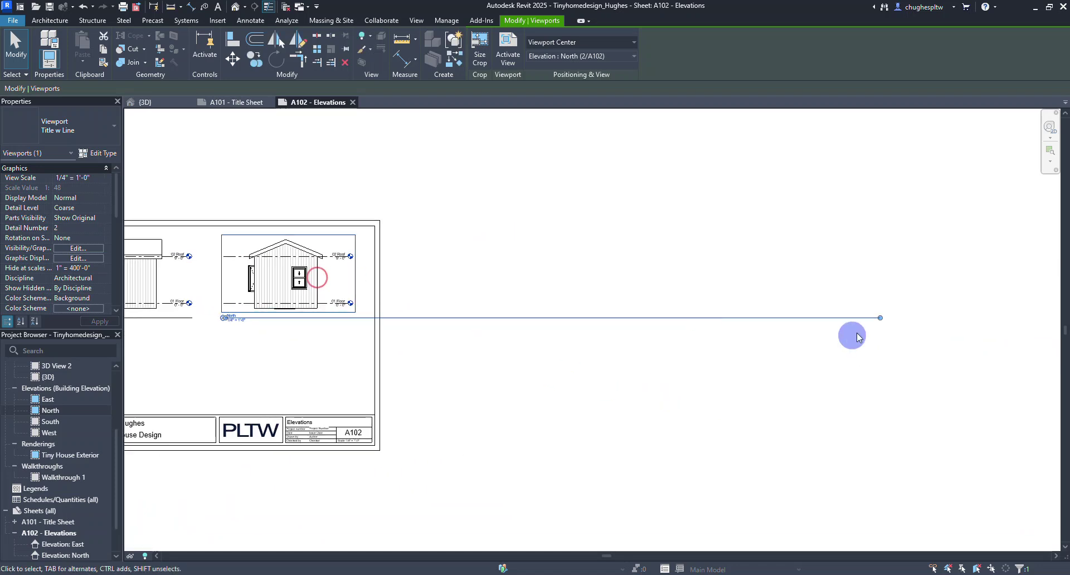
mouse_move(880, 318)
left_mouse_down()
mouse_move(508, 332)
mouse_move(357, 320)
left_mouse_up()
left_click(437, 337)
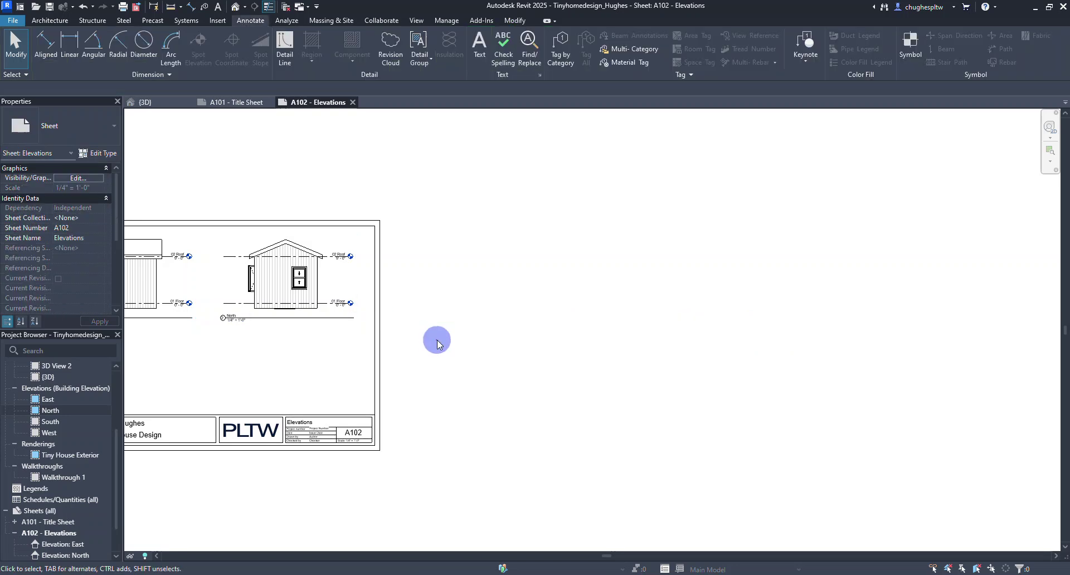
Recenter the sheet on the North elevation, then open the South elevation view
middle_click_drag(438, 337, 612, 329)
scroll(485, 256, "up", 3)
scroll(611, 315, "up", 2)
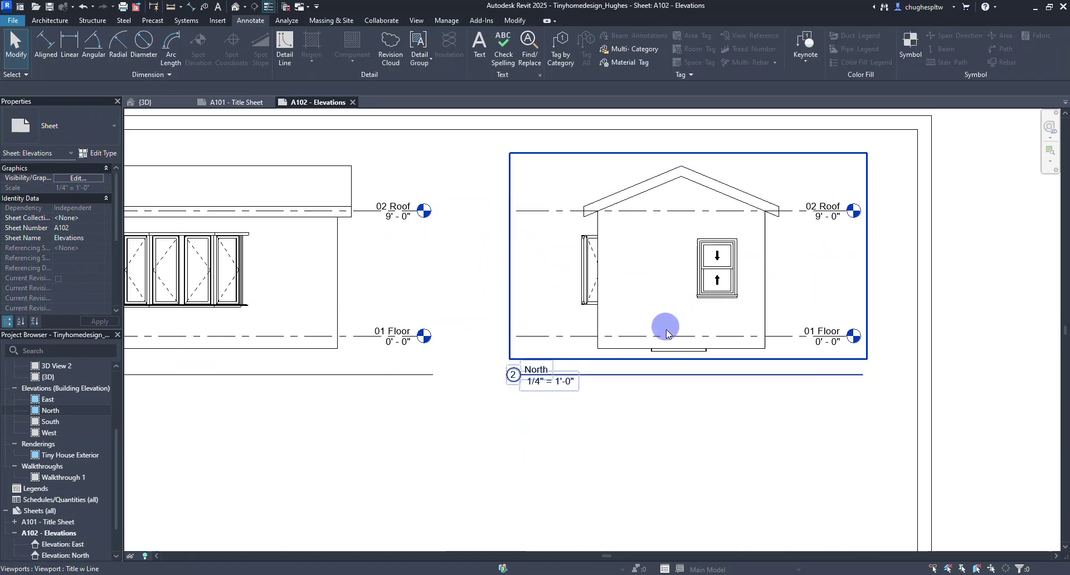
middle_click_drag(480, 453, 617, 439)
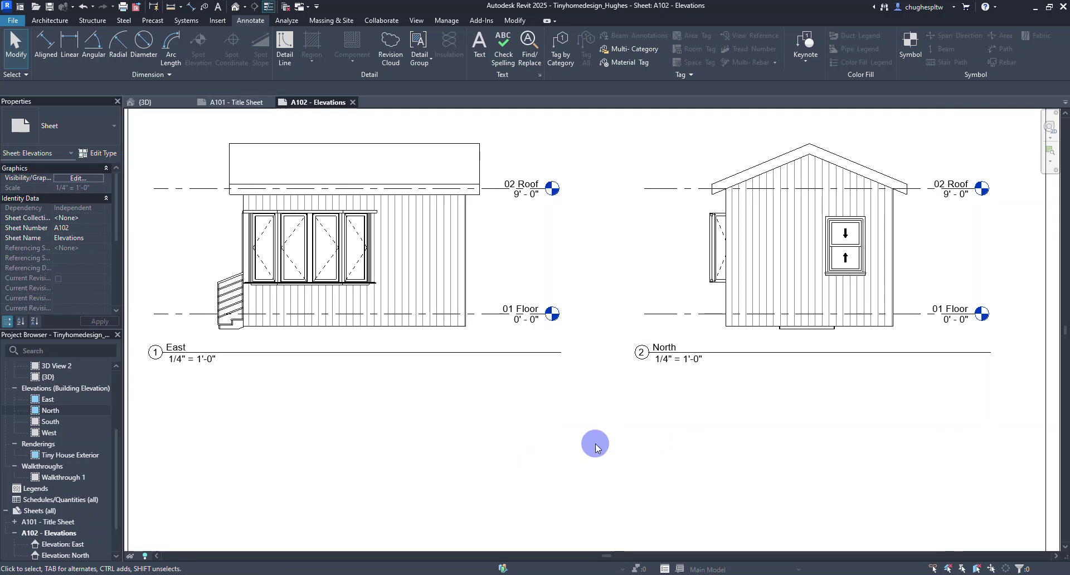
scroll(593, 441, "down", 1)
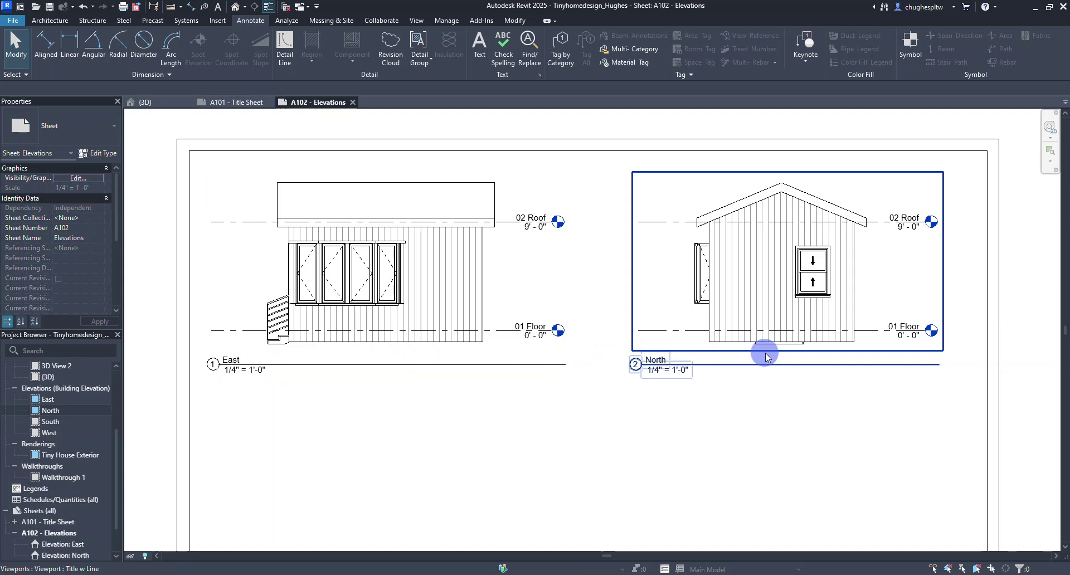
scroll(583, 417, "down", 2)
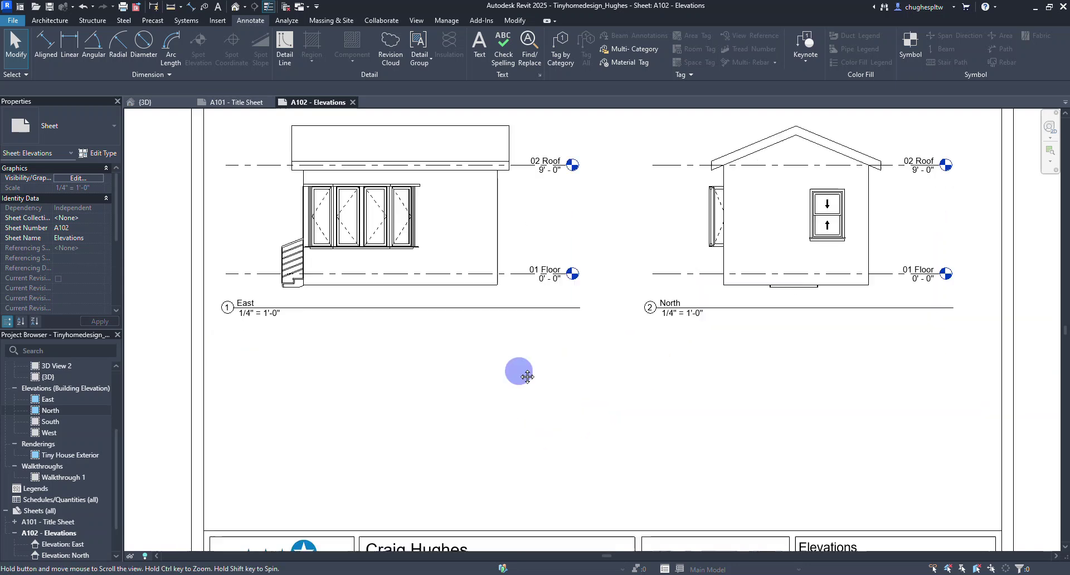
middle_click_drag(548, 402, 549, 379)
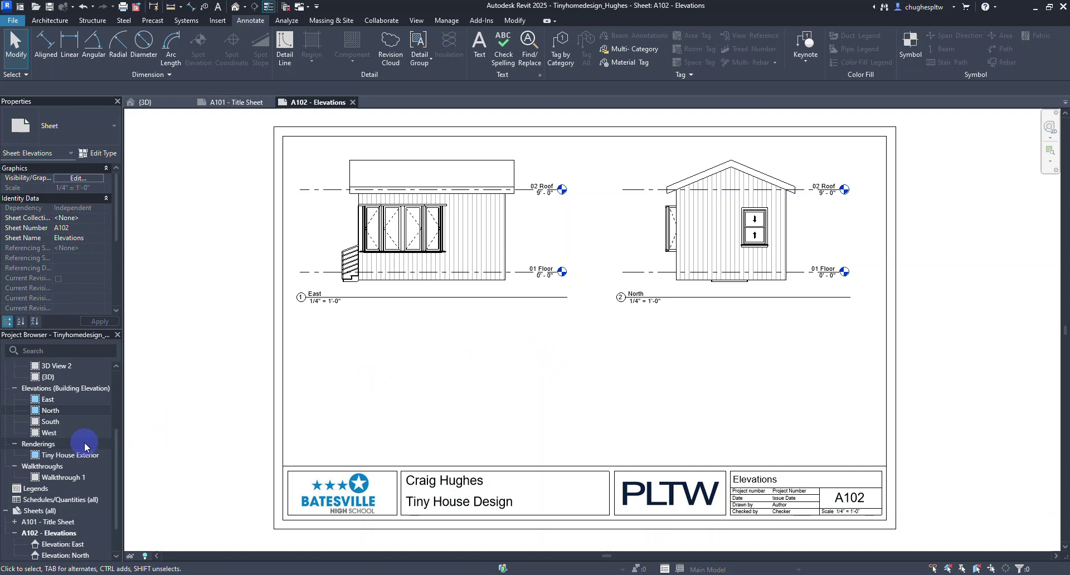
double_click(50, 422)
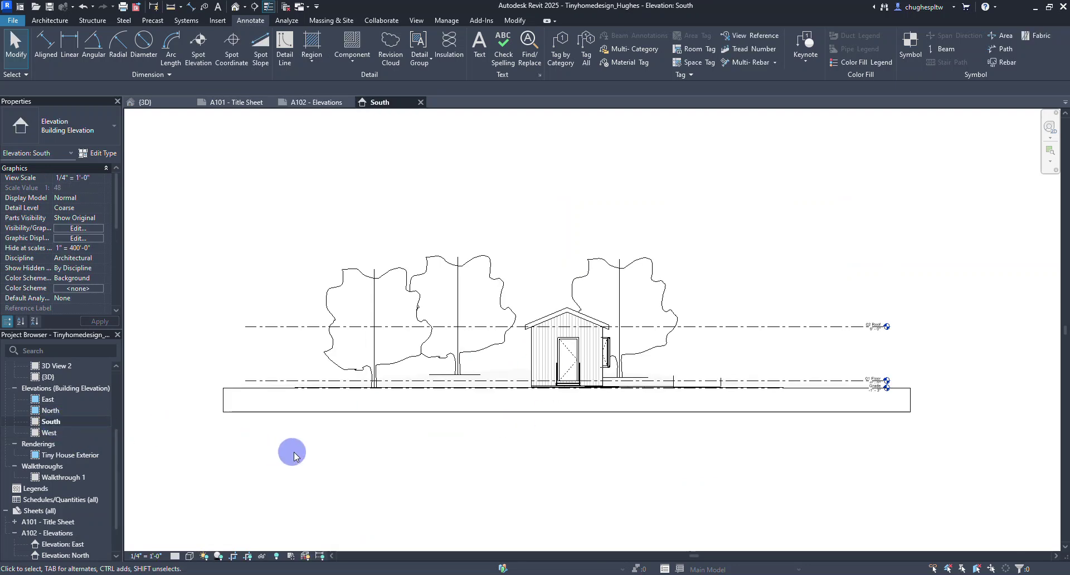
Hide the Planting and Toposolid categories in the South elevation's visibility settings
key("v")
key("v")
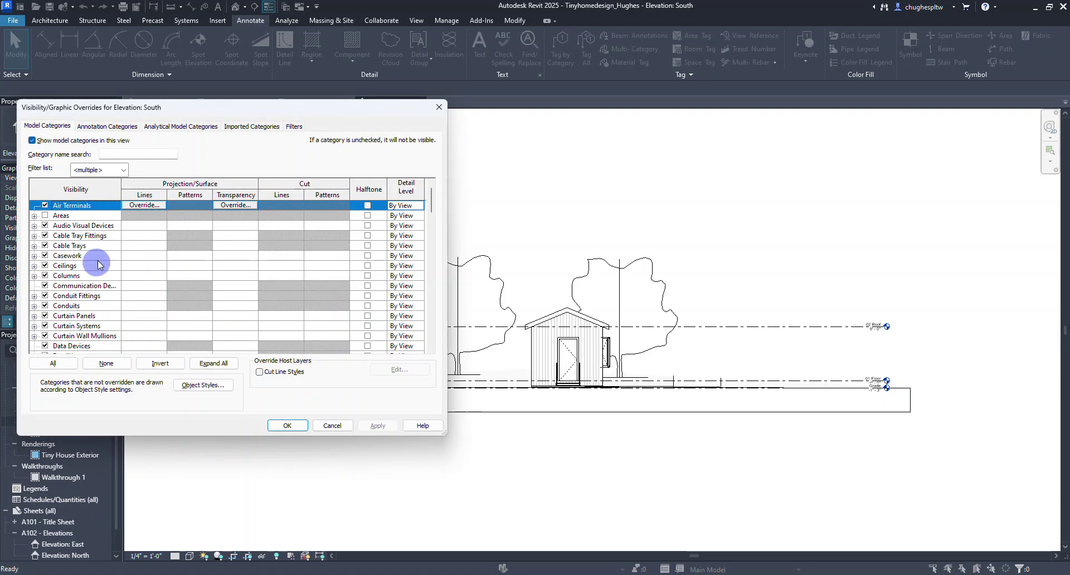
key("p")
scroll(80, 278, "down", 4)
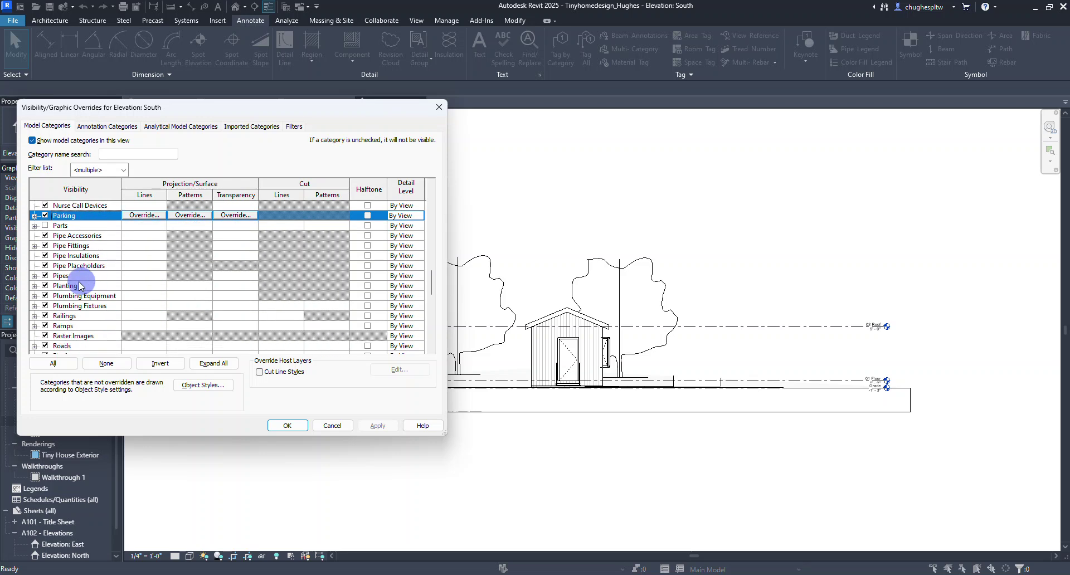
left_click(45, 286)
key("t")
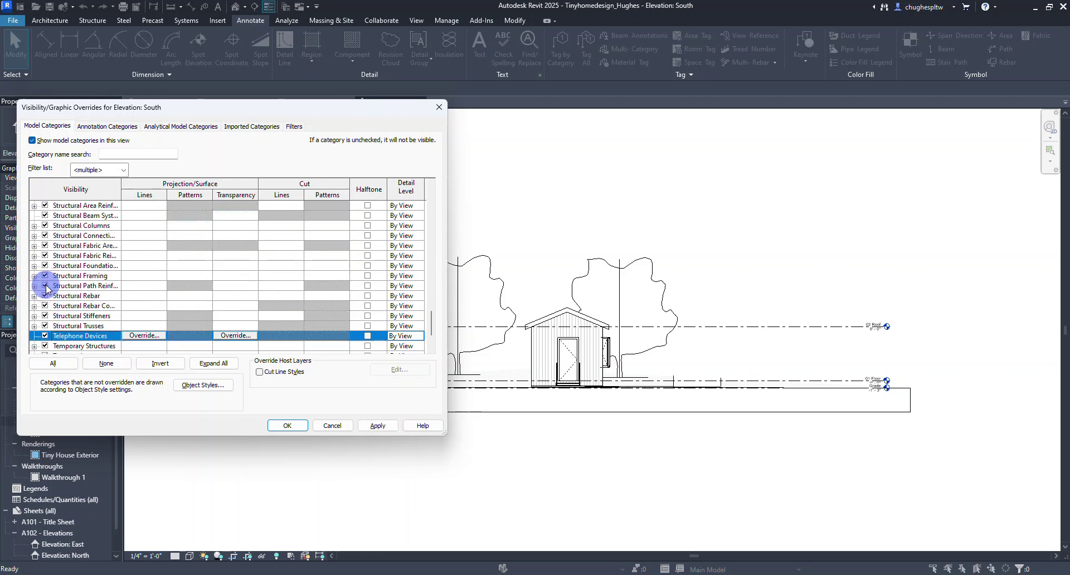
scroll(44, 284, "down", 2)
left_click(46, 306)
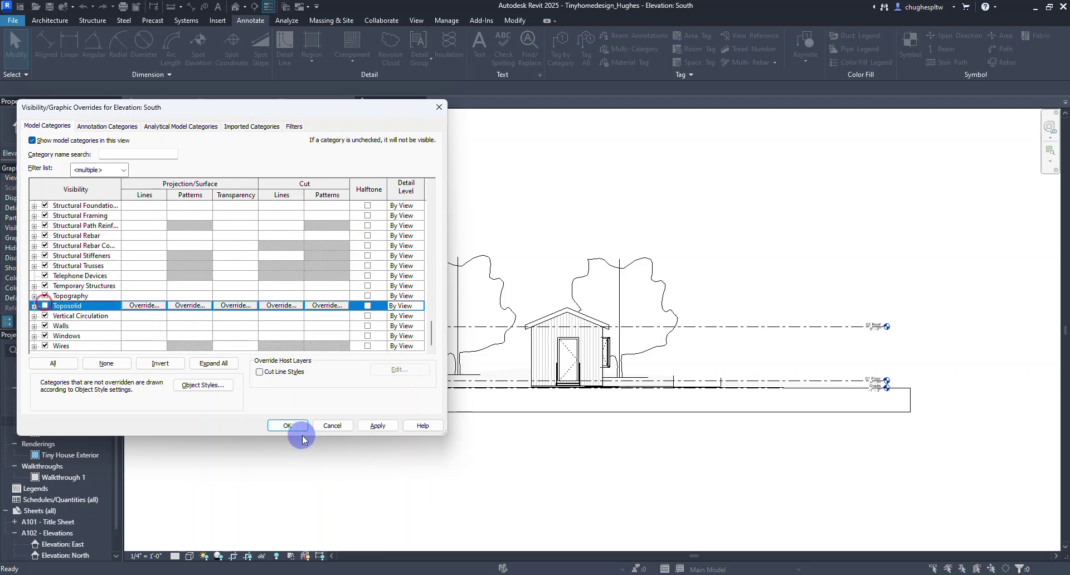
left_click(295, 427)
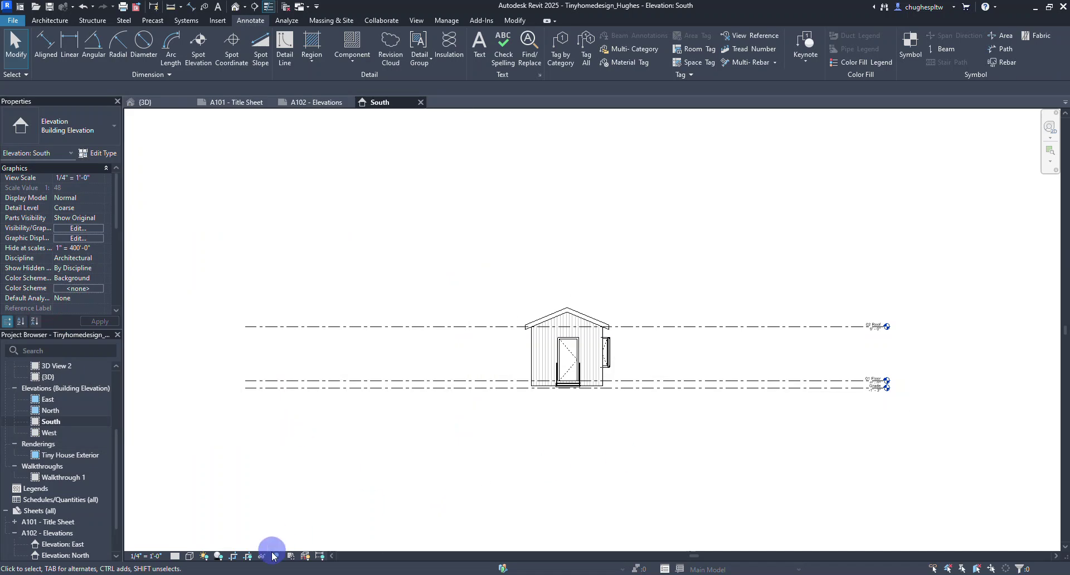
Show the South elevation's crop region and pull its left, top and right edges in around the house
left_click(249, 556)
left_click(167, 346)
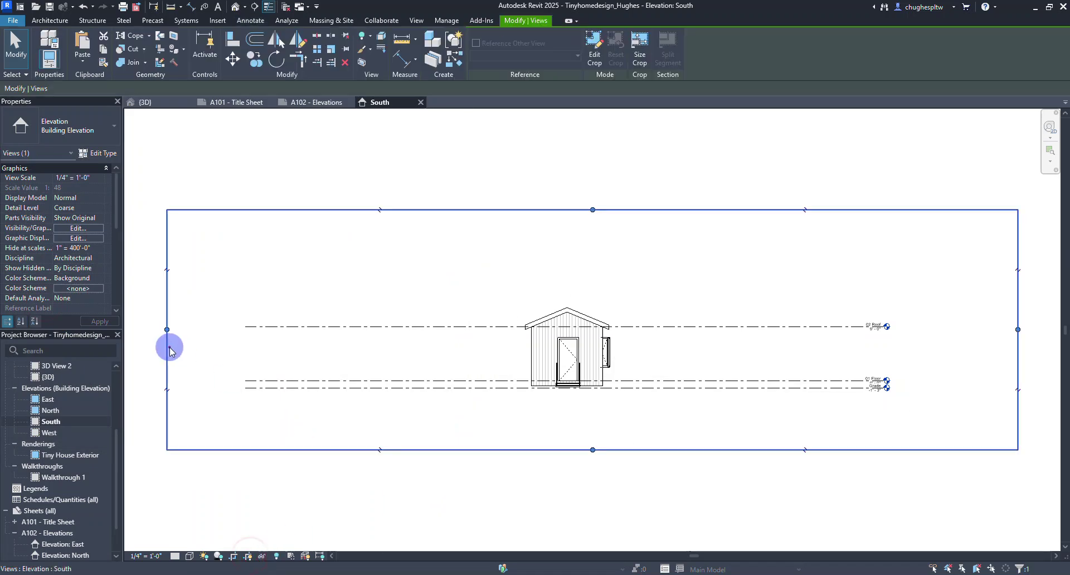
left_click_drag(167, 330, 516, 340)
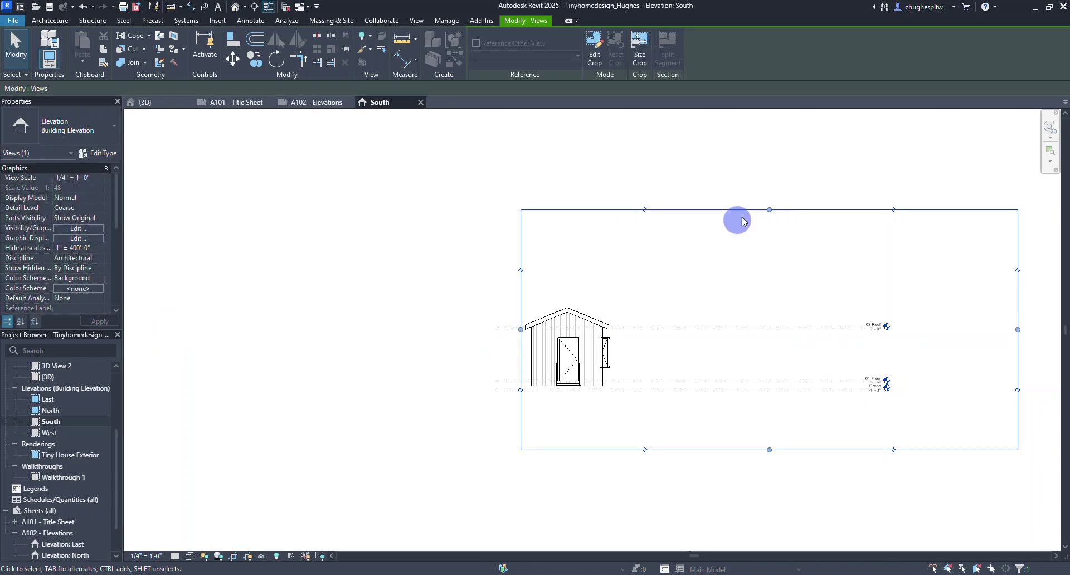
left_click_drag(769, 210, 752, 303)
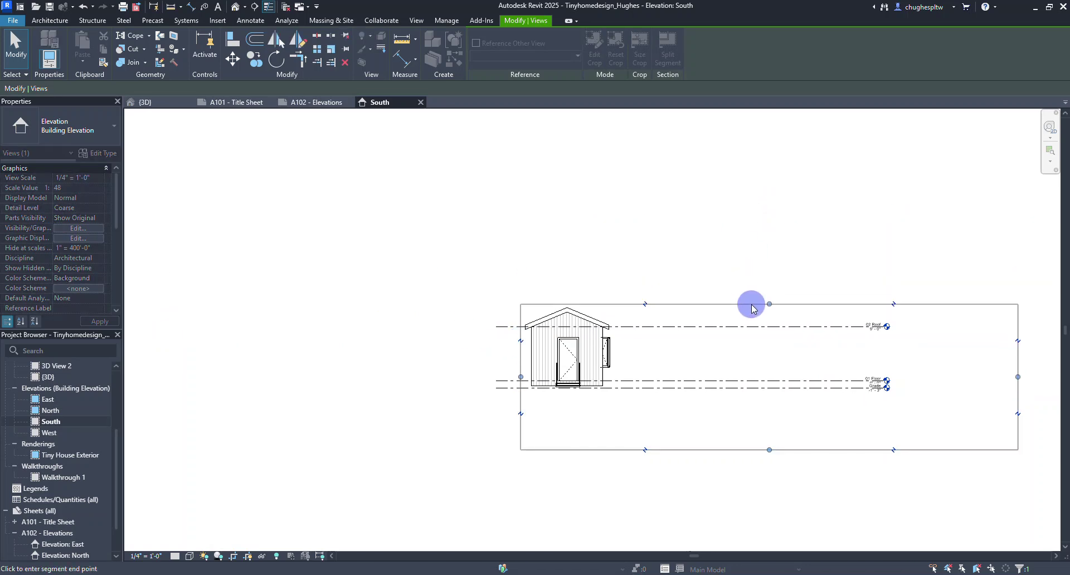
left_click_drag(1021, 380, 616, 360)
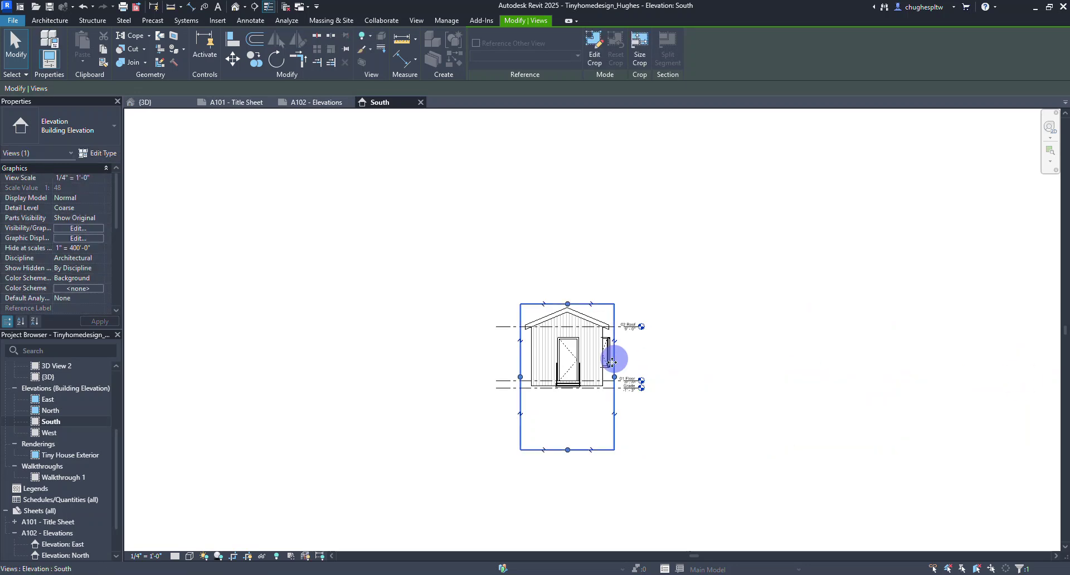
Raise the crop's bottom edge to just under the door sill, hide the crop, and open the West elevation
scroll(593, 385, "up", 3)
left_click_drag(547, 499, 563, 396)
scroll(563, 396, "up", 5)
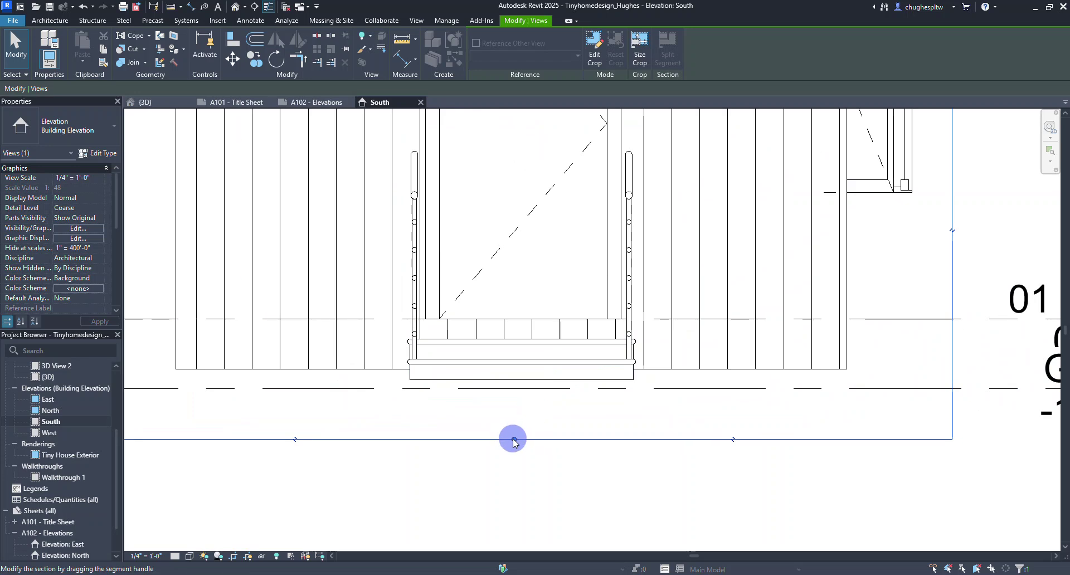
left_click_drag(512, 439, 518, 382)
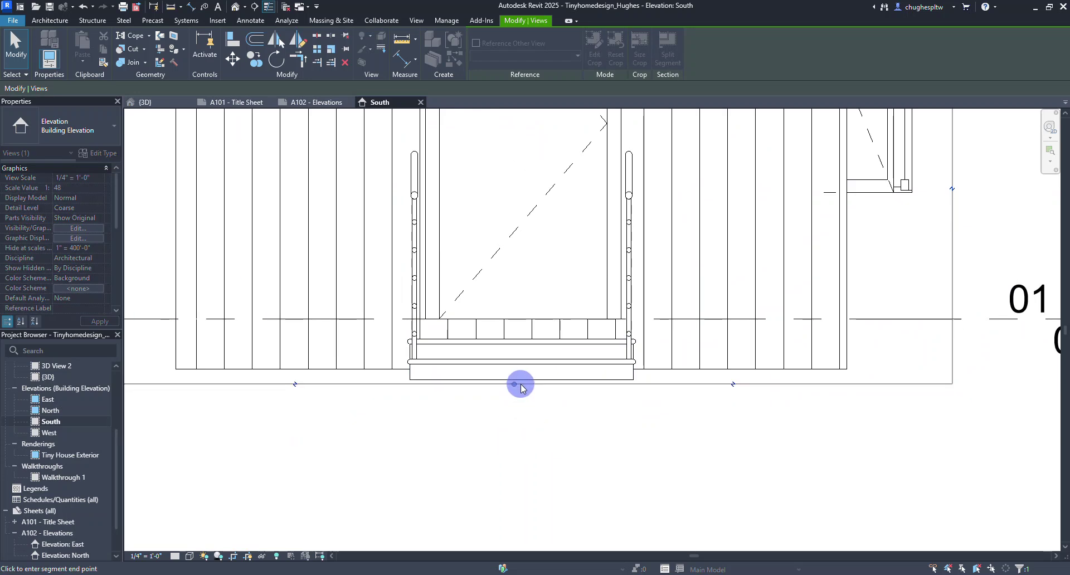
scroll(550, 443, "down", 5)
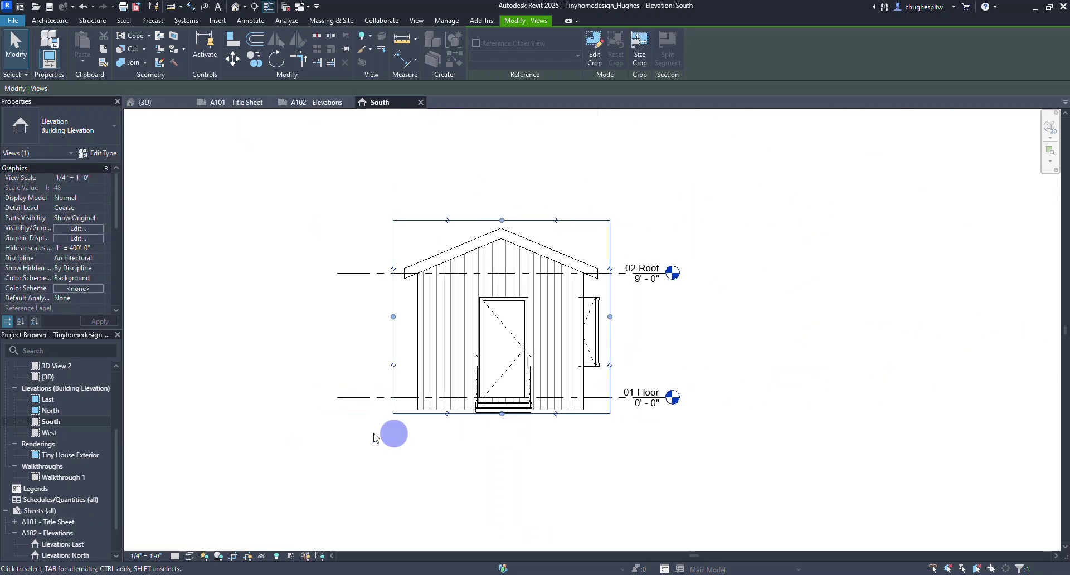
left_click(247, 555)
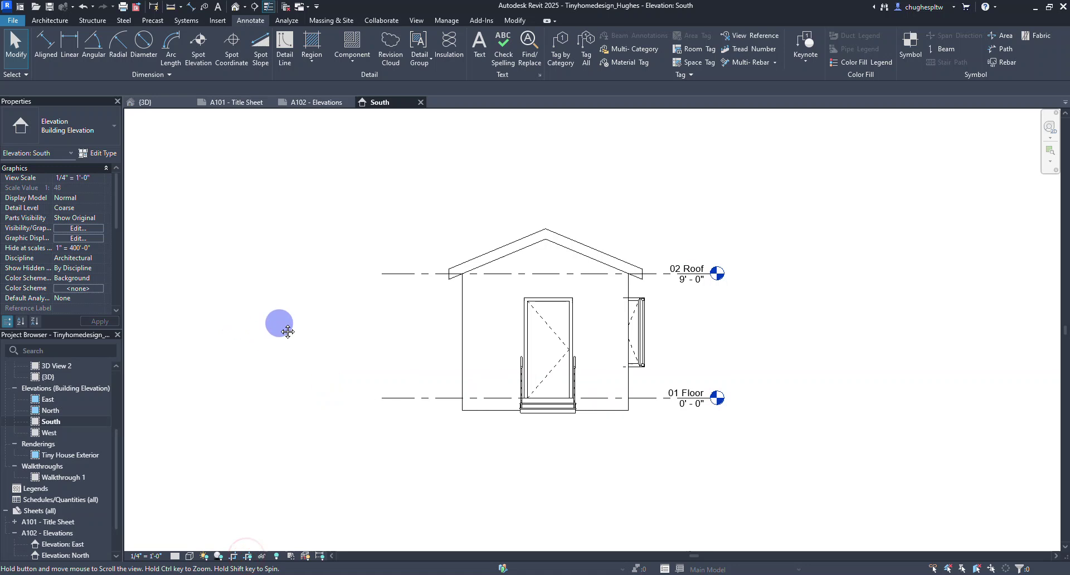
double_click(50, 433)
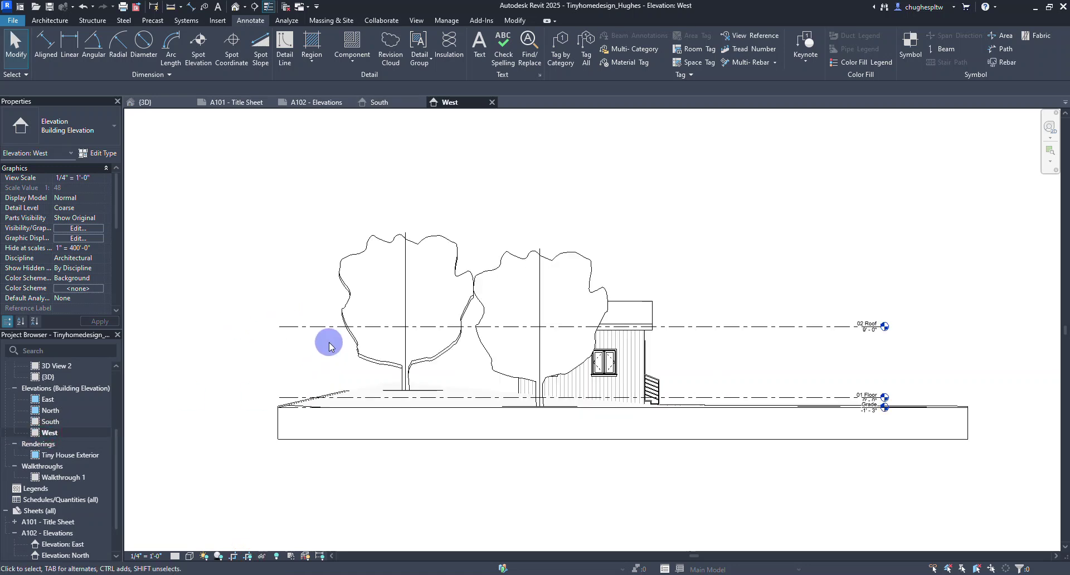
Hide Planting and Toposolid in the West elevation via VG, then show its crop region
key("g")
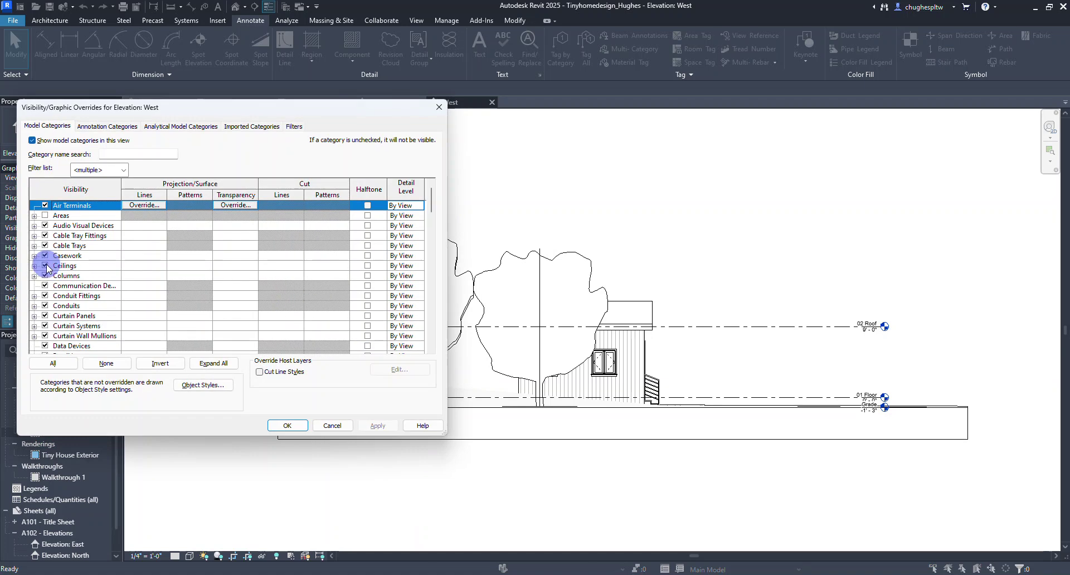
key("p")
scroll(73, 279, "down", 3)
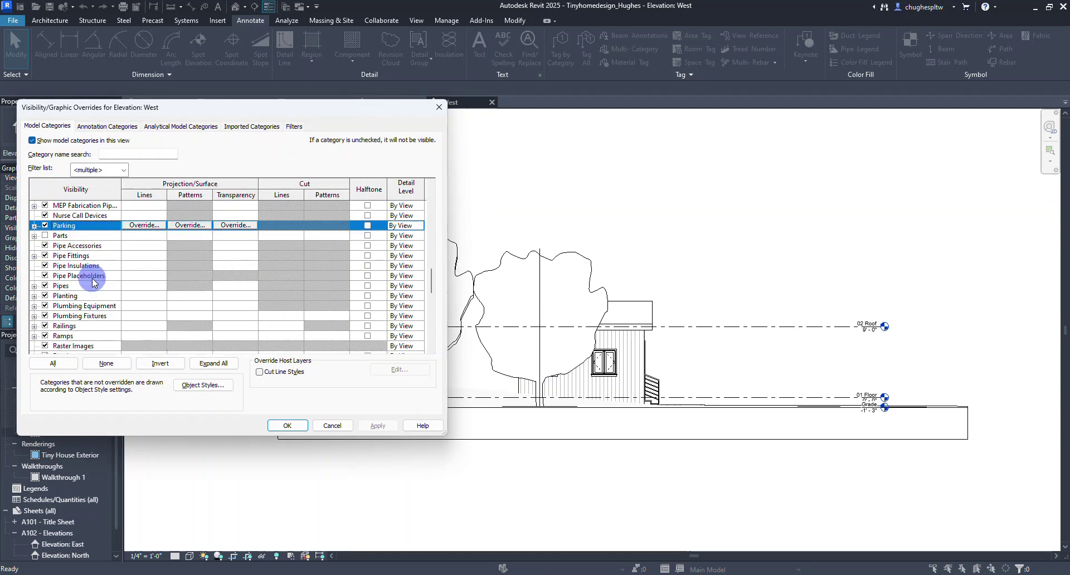
left_click(49, 296)
key("t")
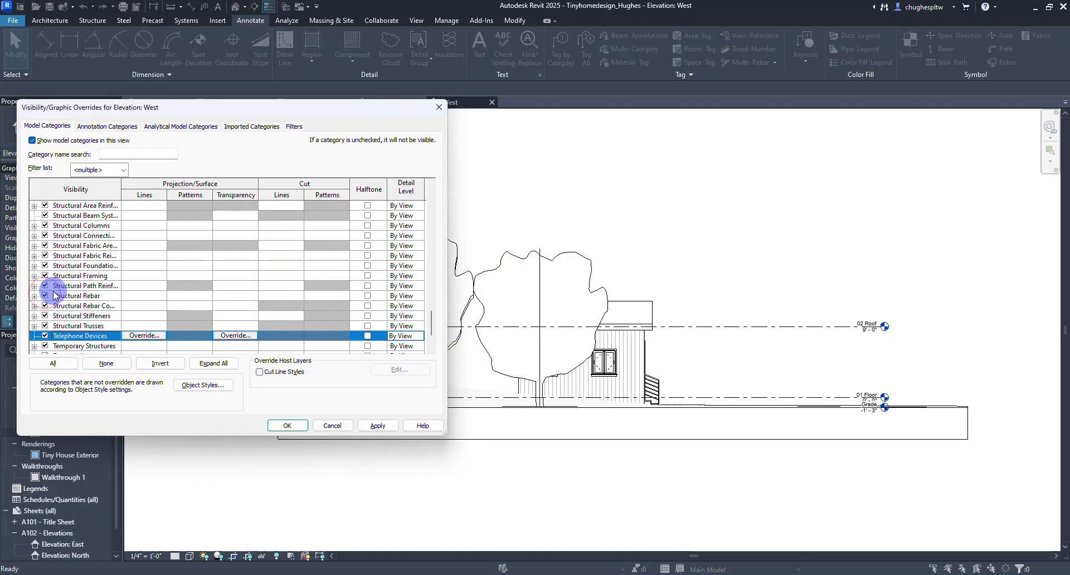
scroll(55, 296, "down", 2)
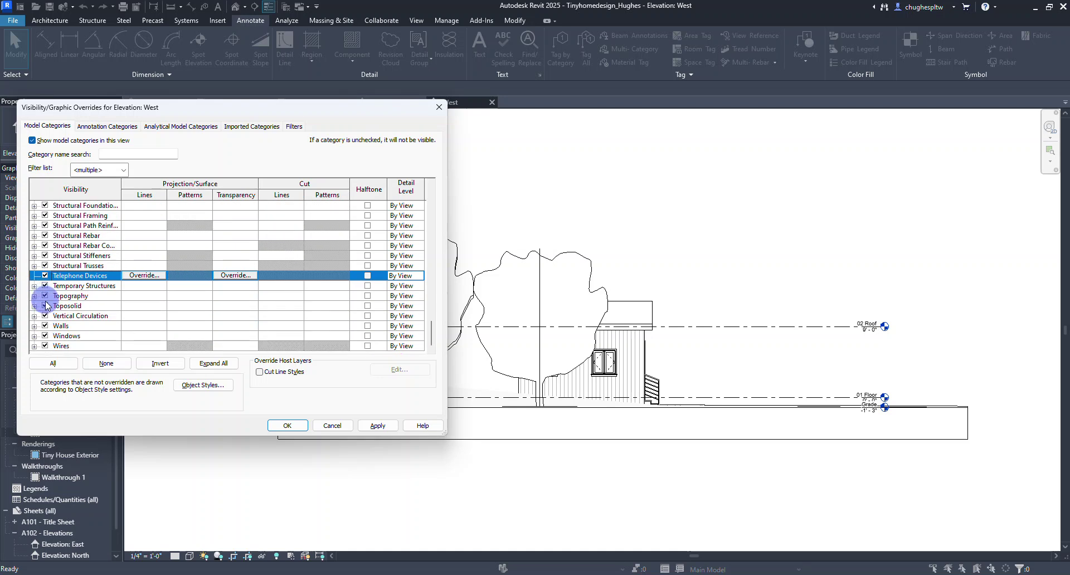
left_click(46, 305)
left_click(287, 425)
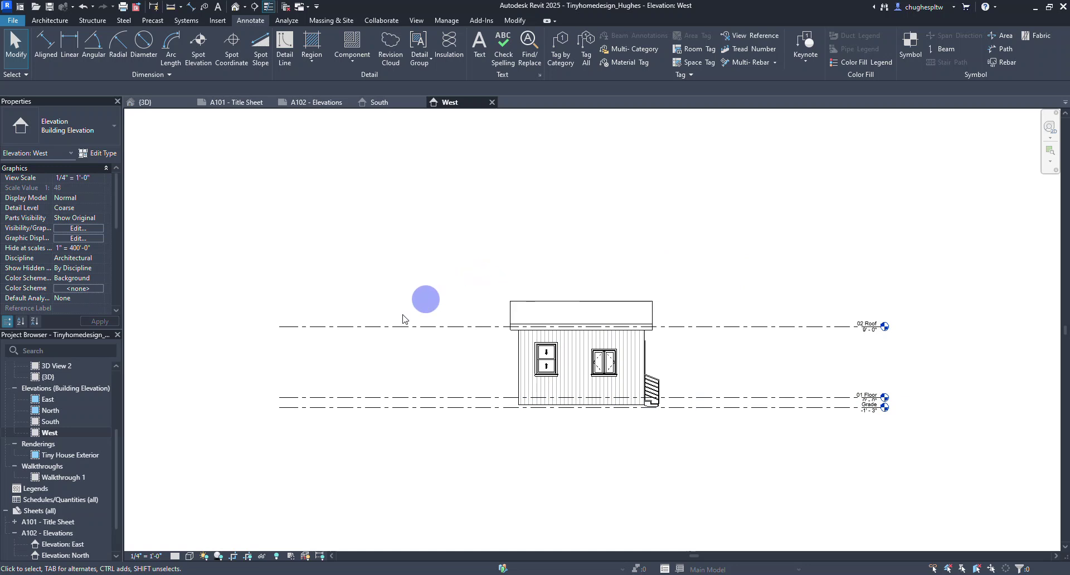
left_click(248, 556)
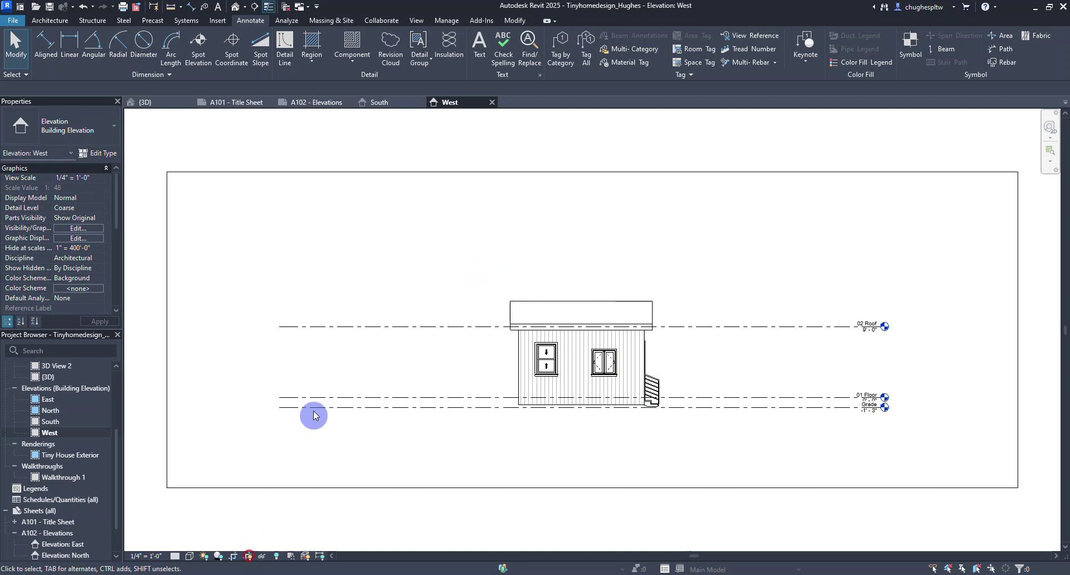
Pull the West crop's left, top, right and bottom edges in around the house, then hide the crop boundary
left_click(167, 336)
left_click_drag(167, 336, 505, 327)
left_click_drag(760, 172, 751, 294)
left_click_drag(1017, 391, 664, 373)
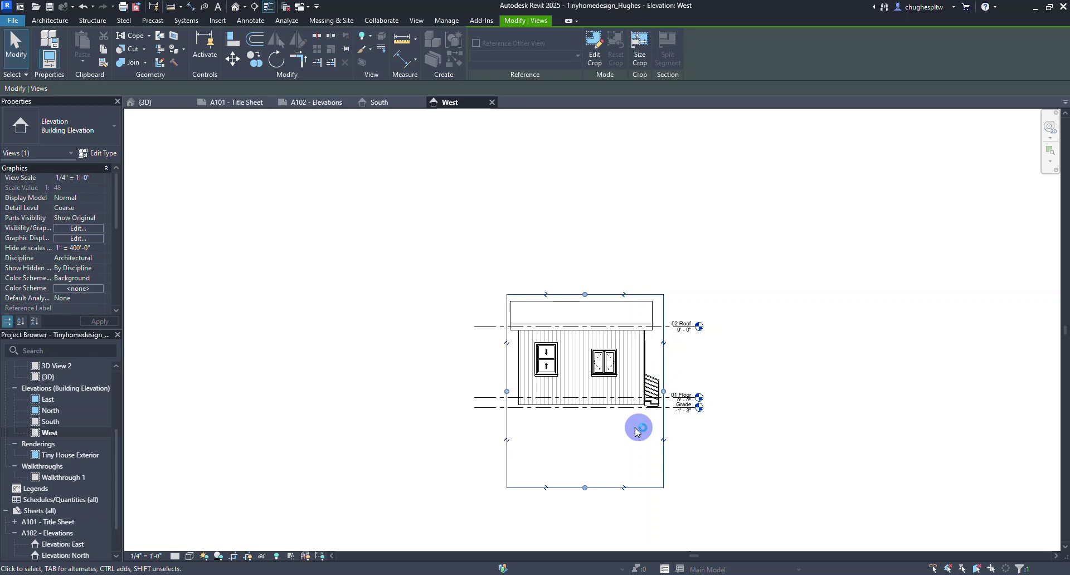
scroll(627, 431, "up", 3)
left_click_drag(557, 532, 547, 352)
scroll(560, 403, "up", 5)
scroll(563, 412, "down", 5)
scroll(562, 424, "down", 3)
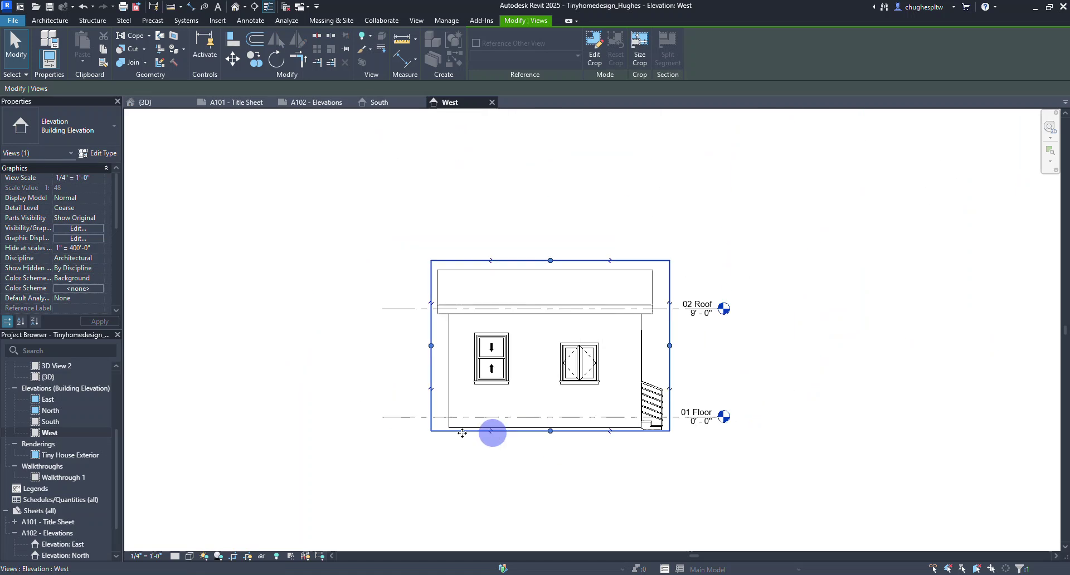
left_click(249, 557)
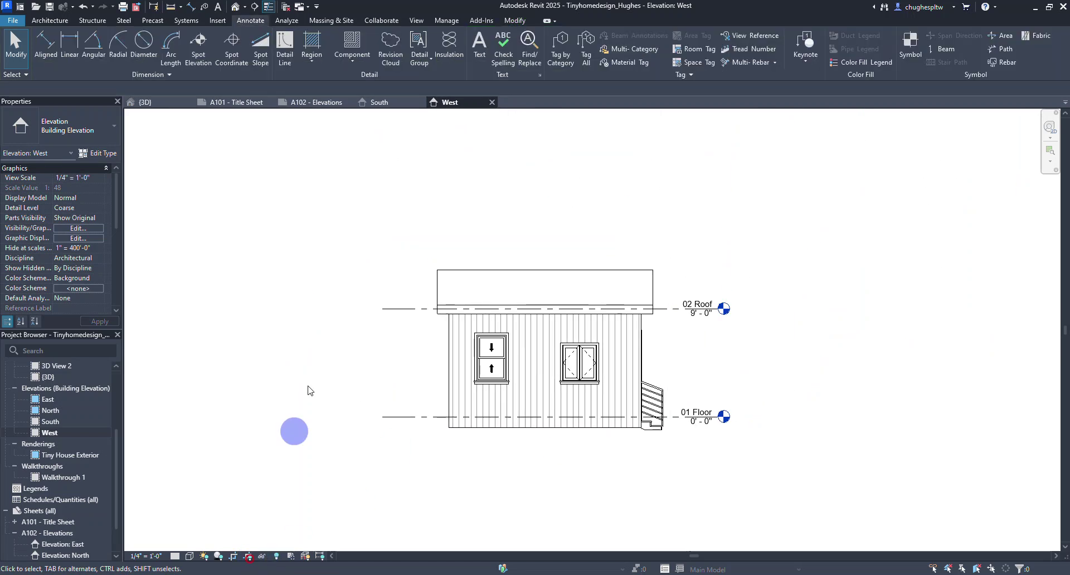
middle_click_drag(311, 342, 338, 333)
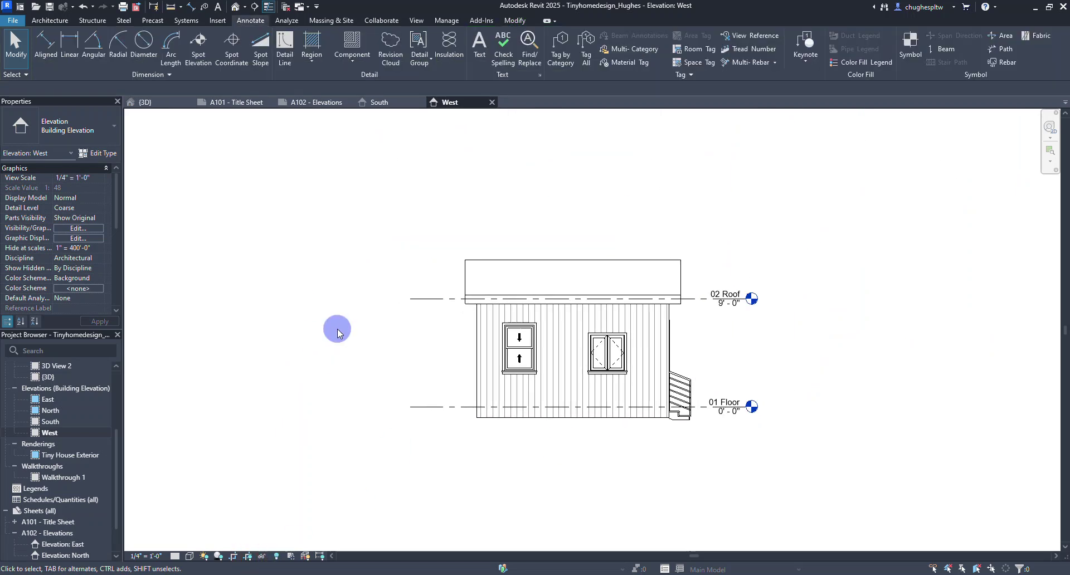
Open the A102 - Elevations sheet from the Project Browser
scroll(62, 498, "down", 2)
double_click(59, 499)
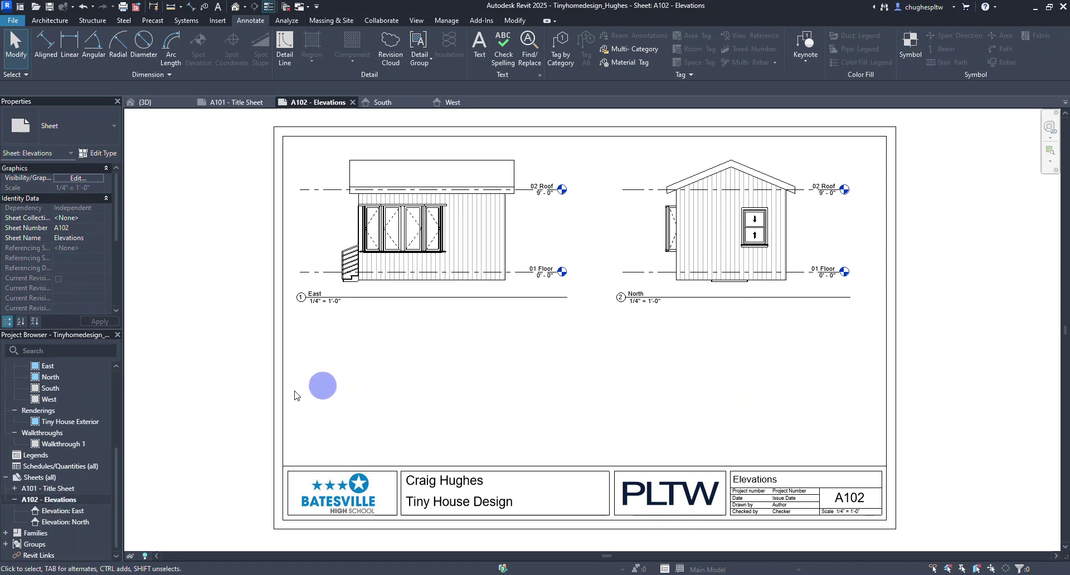
scroll(44, 468, "up", 2)
Place the South elevation below North as viewport 3 South at 1/4" = 1'-0"
left_click_drag(52, 415, 737, 381)
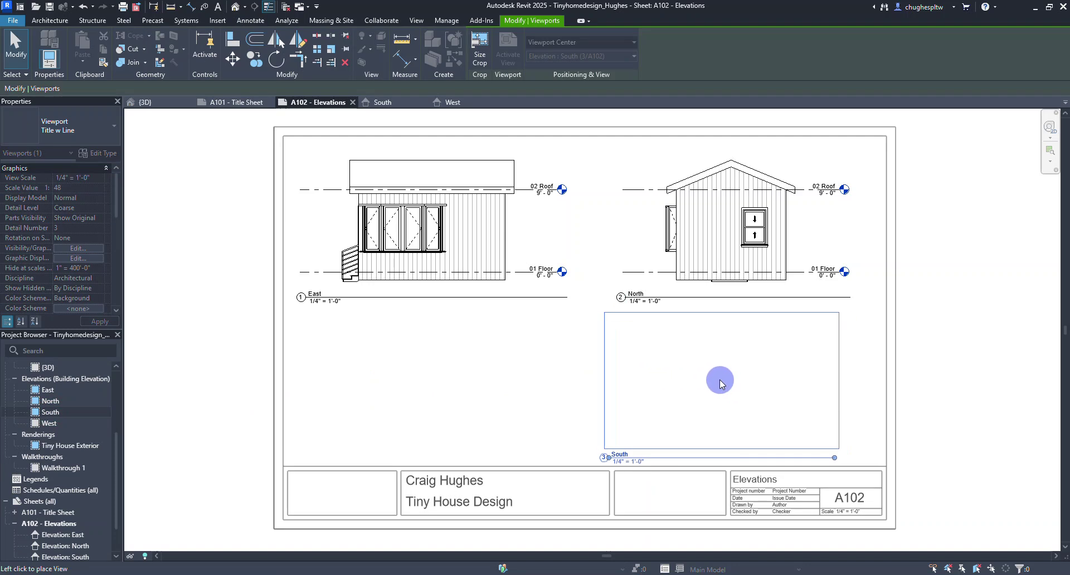
left_click(733, 381)
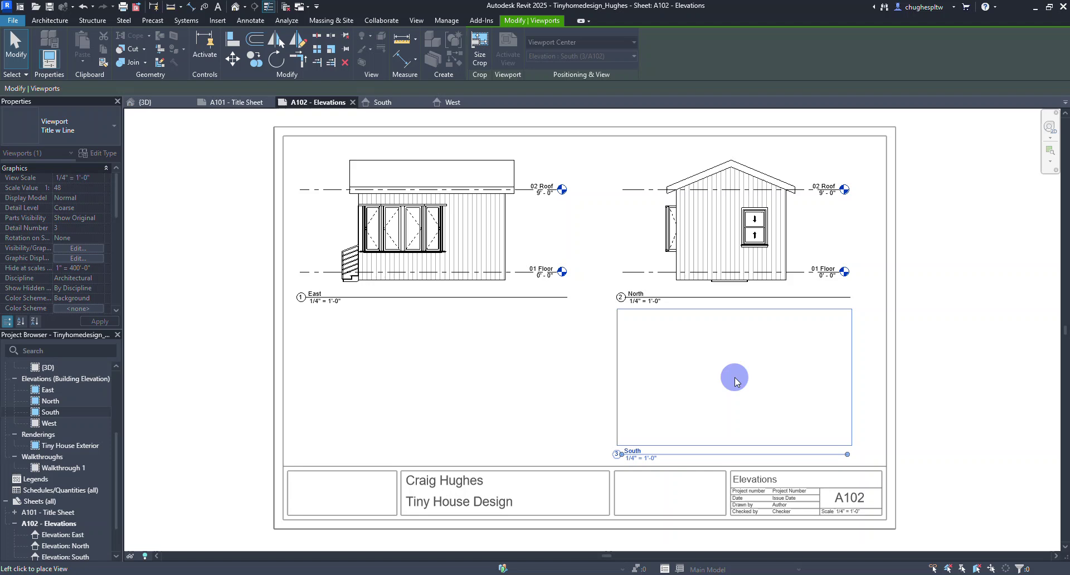
mouse_move(721, 386)
left_mouse_down()
mouse_move(728, 373)
mouse_move(743, 378)
mouse_move(718, 383)
left_mouse_up()
left_click(920, 322)
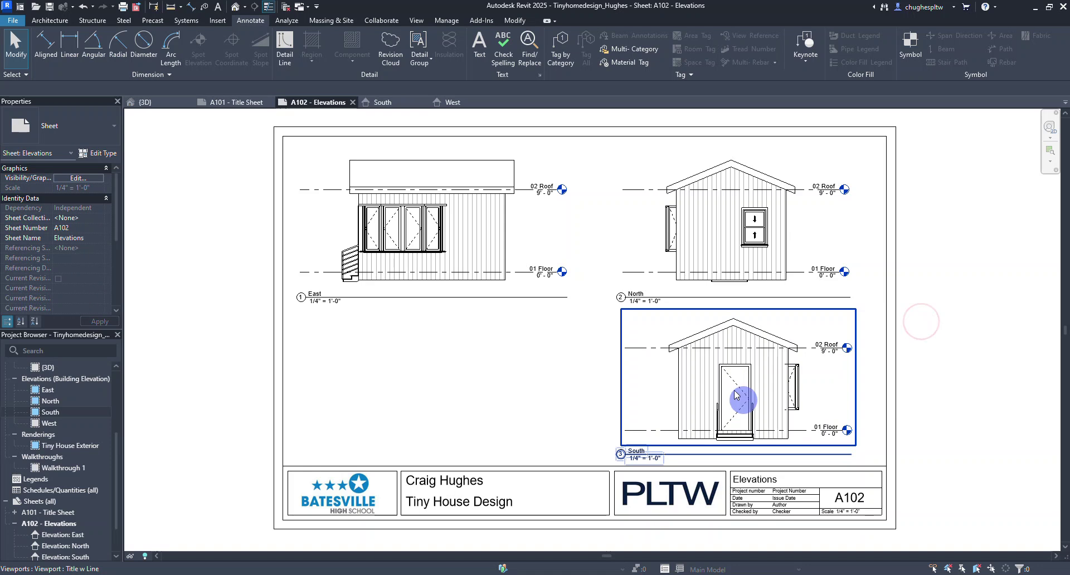
scroll(787, 477, "up", 3)
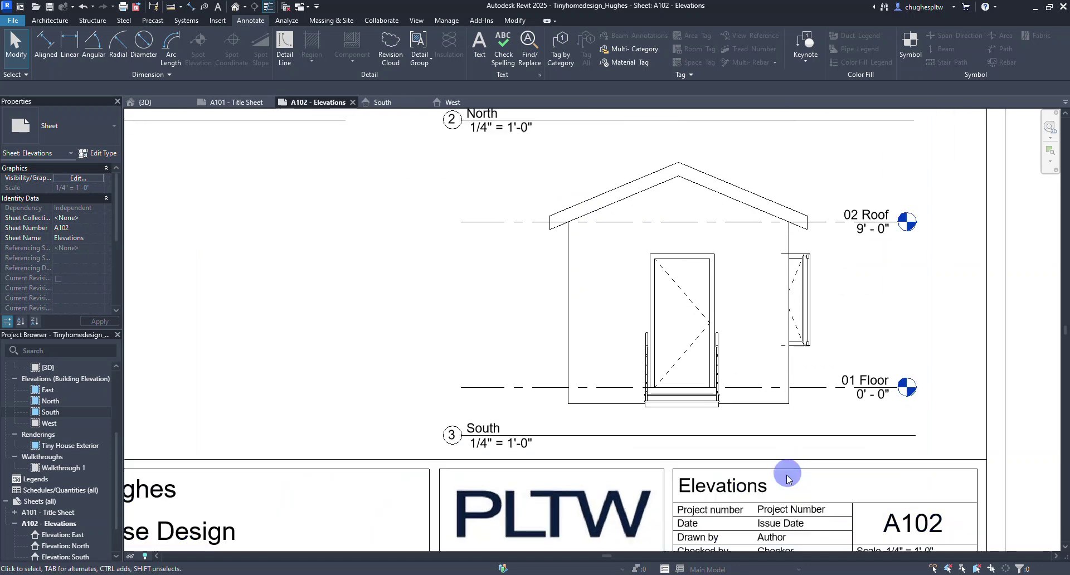
scroll(890, 442, "down", 5)
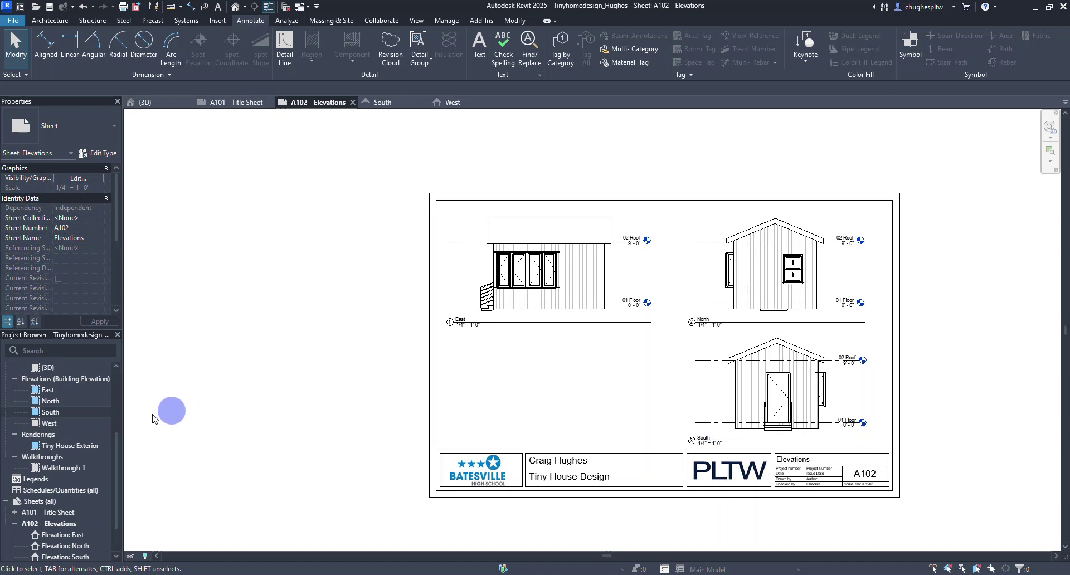
Place the West elevation in the lower-left below East as viewport 4 West at 1/4" = 1'-0"
left_click_drag(57, 428, 552, 382)
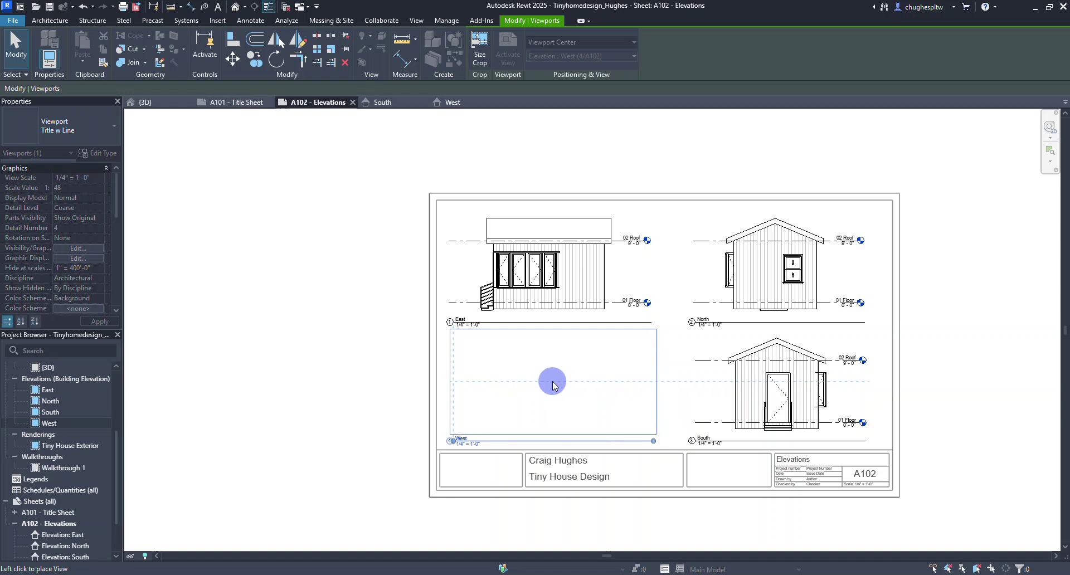
left_click(552, 383)
scroll(370, 365, "up", 3)
scroll(232, 353, "down", 1)
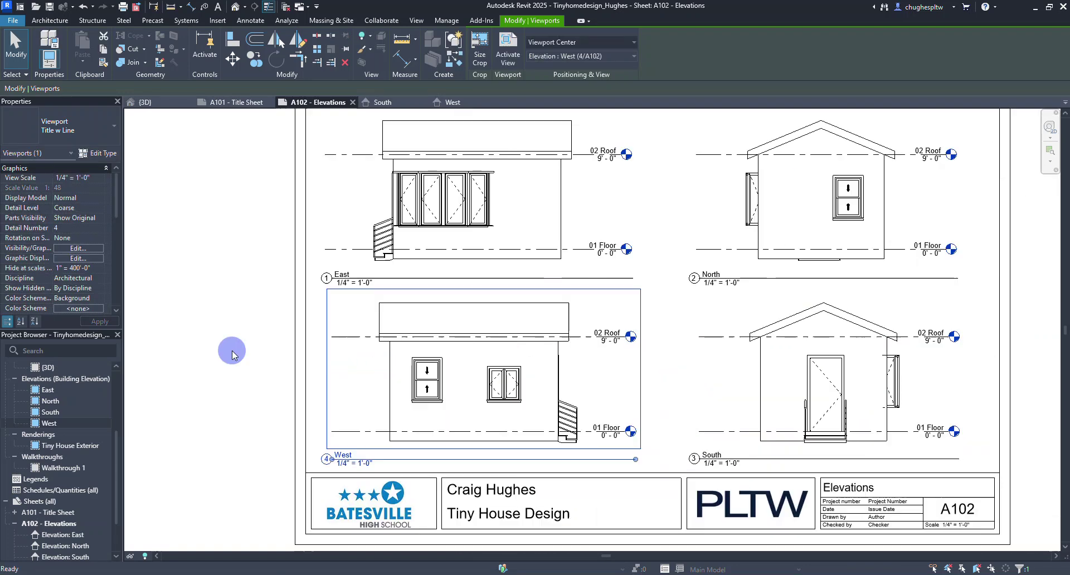
left_click(265, 355)
mouse_move(248, 310)
middle_mouse_down()
mouse_move(174, 335)
mouse_move(149, 322)
mouse_move(165, 350)
mouse_move(215, 313)
mouse_move(220, 329)
middle_mouse_up()
scroll(165, 351, "down", 1)
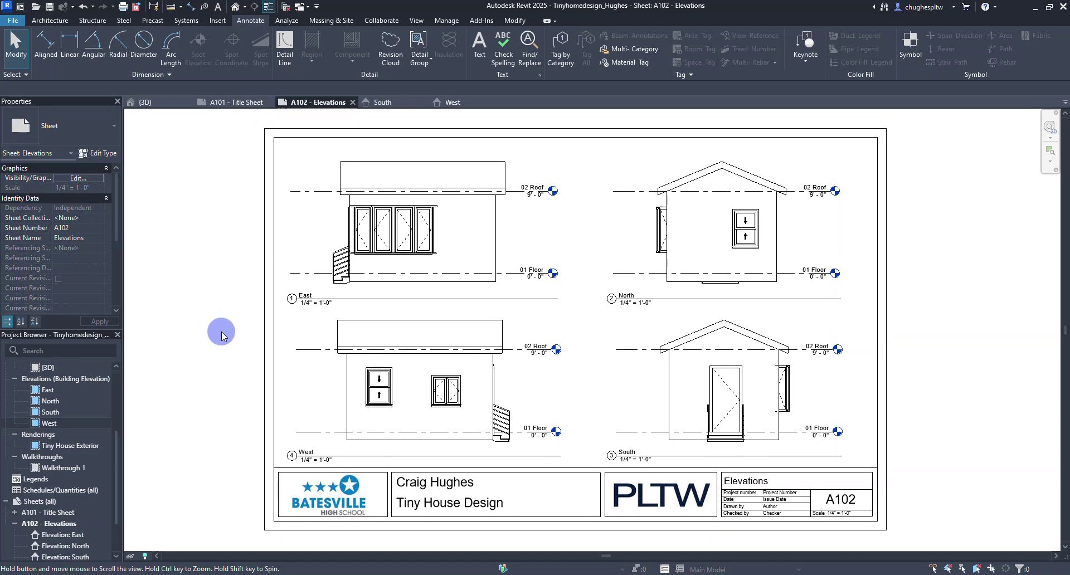